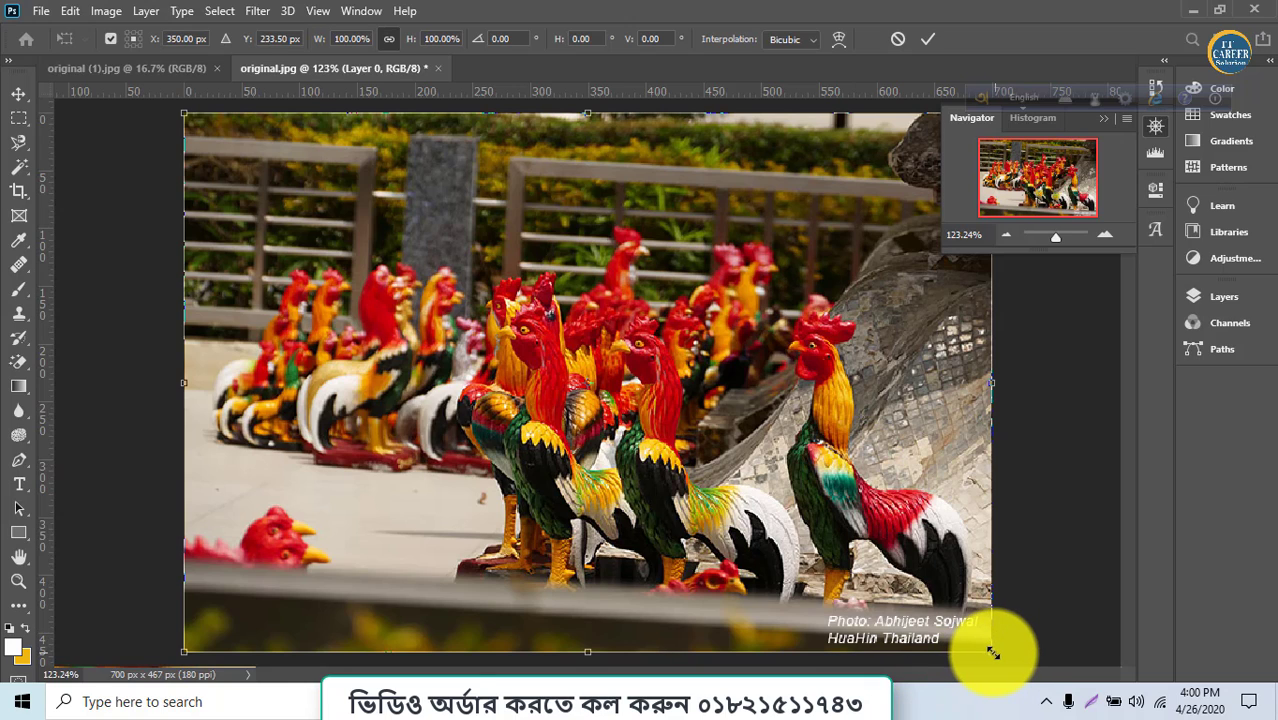
# Free-transform the rooster photo down toward the canvas centre and resize it to about 58% width and 62% height.
pyautogui.moveTo(989, 653); pyautogui.dragTo(615, 426)
pyautogui.moveTo(550, 360); pyautogui.dragTo(752, 492)
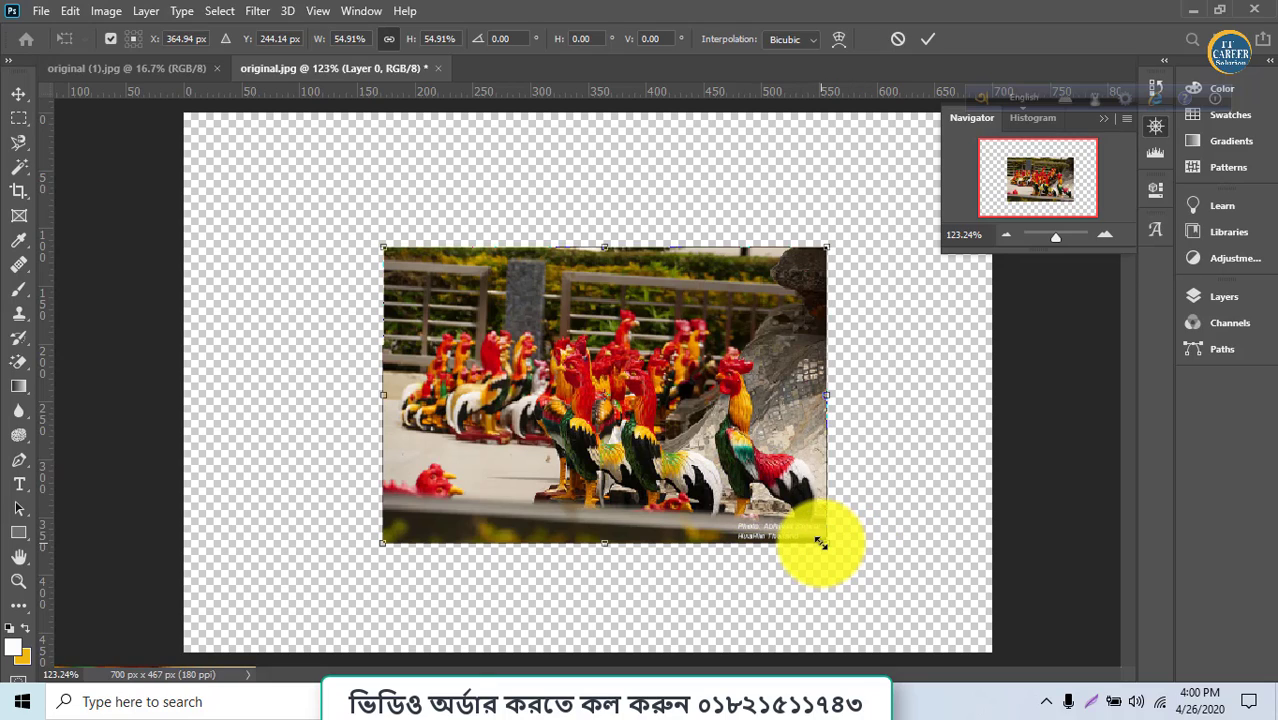
pyautogui.moveTo(820, 543); pyautogui.dragTo(757, 513)
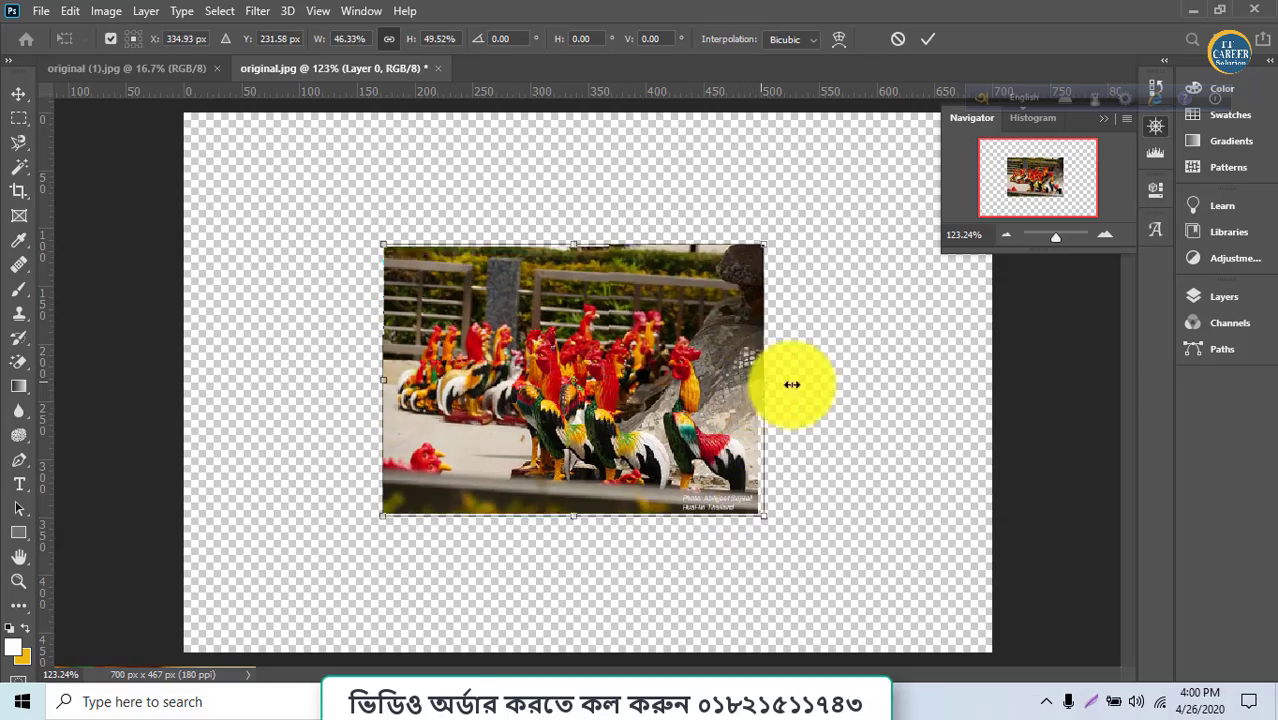
pyautogui.moveTo(792, 384); pyautogui.dragTo(857, 428)
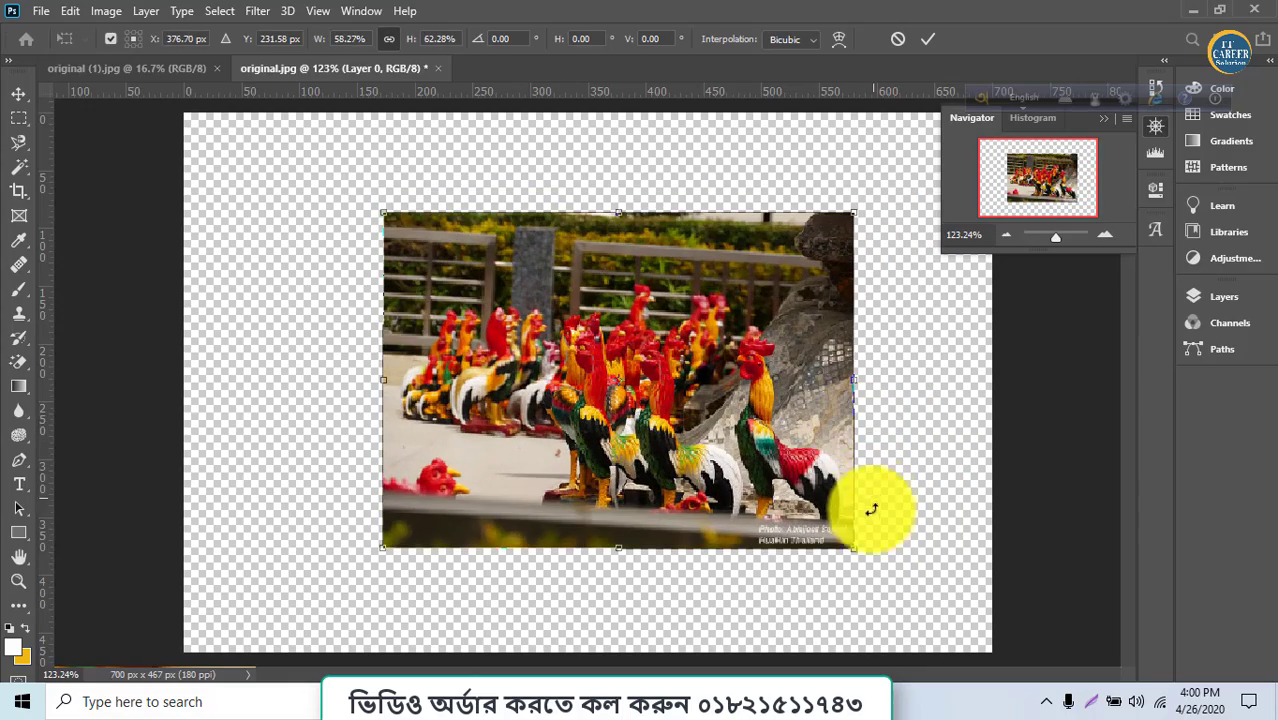
# Enlarge the photo to about 87% width and 93% height and centre it on the canvas.
pyautogui.moveTo(851, 544); pyautogui.dragTo(984, 594)
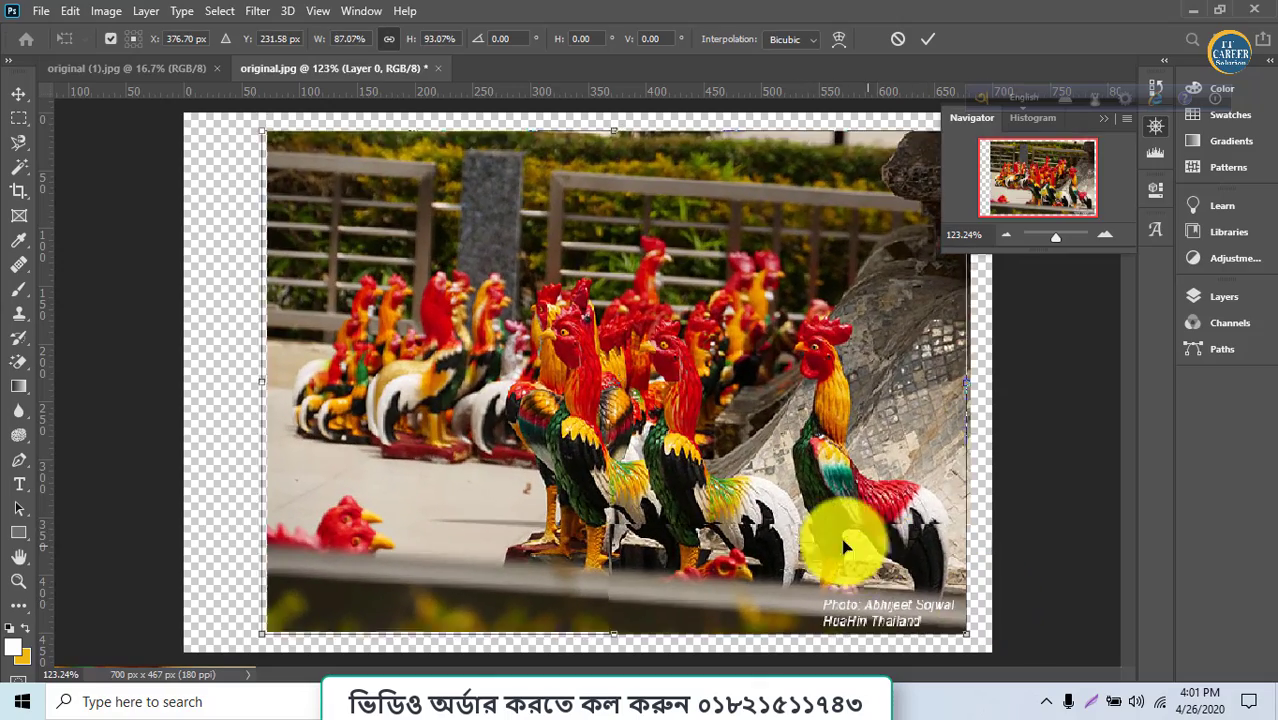
pyautogui.moveTo(842, 537)
pyautogui.mouseDown()
pyautogui.moveTo(822, 537)
pyautogui.moveTo(844, 543)
pyautogui.mouseUp()
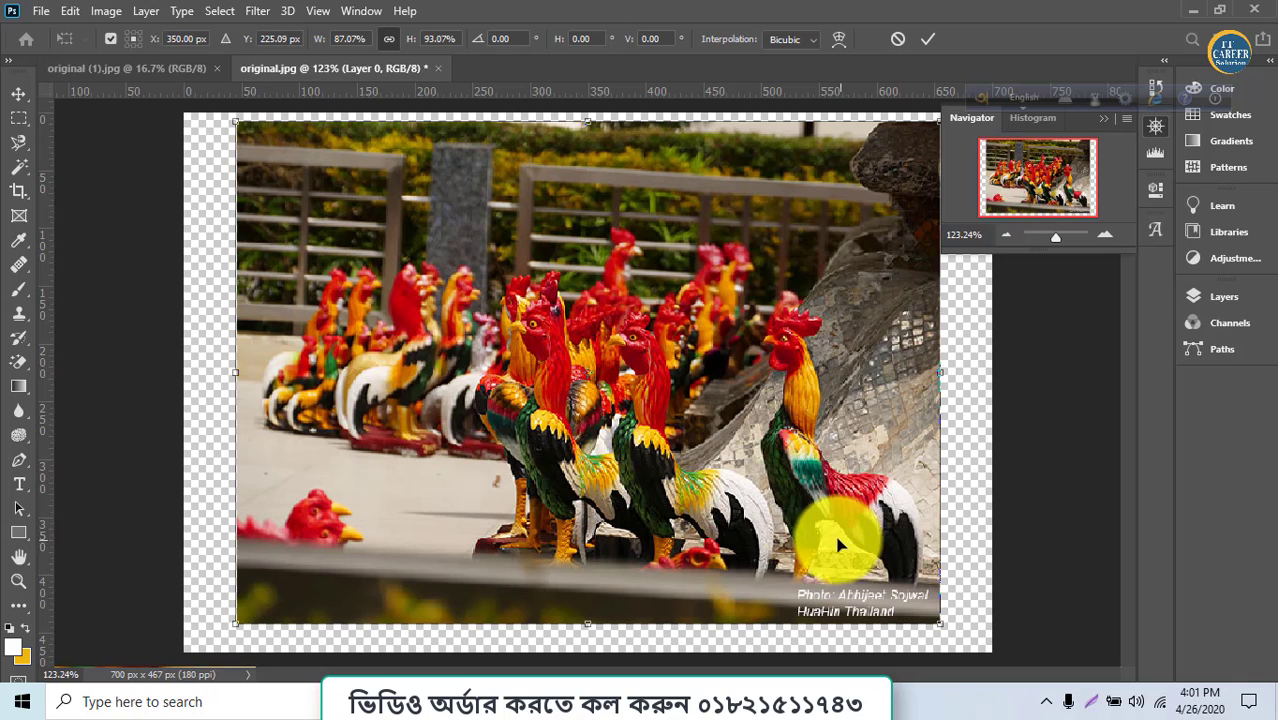
pyautogui.moveTo(721, 426); pyautogui.dragTo(722, 437)
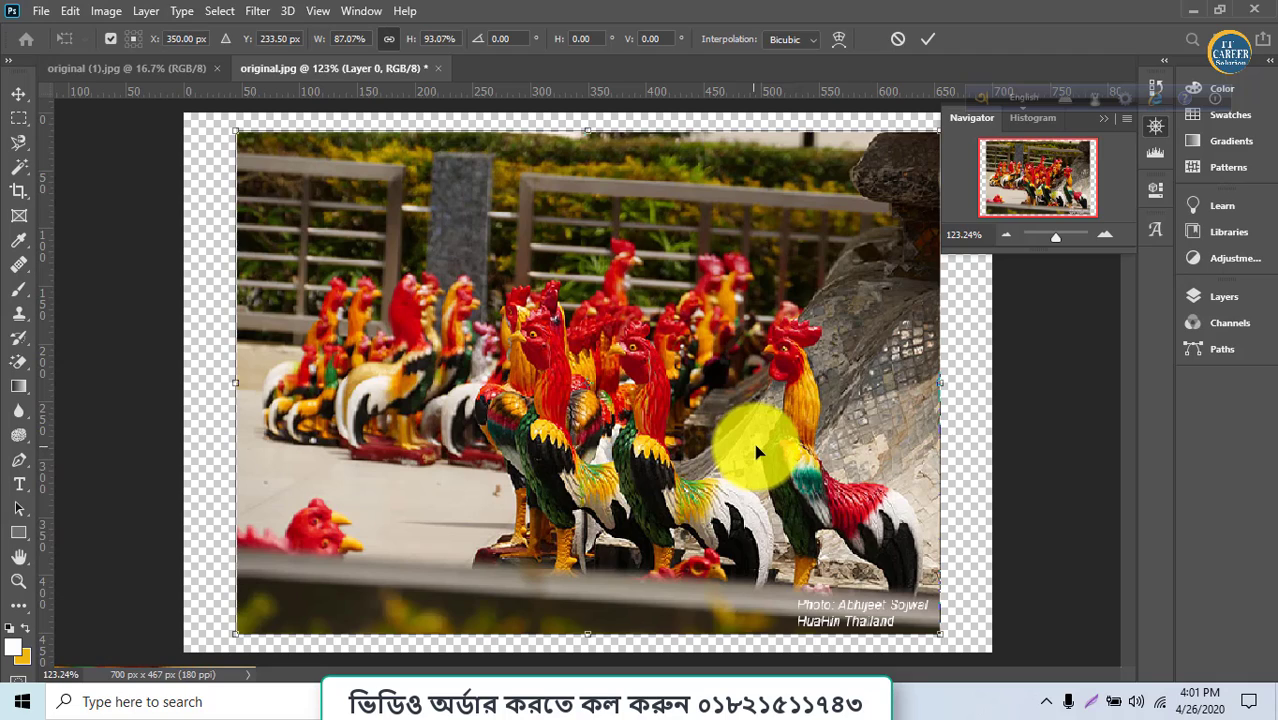
# Scale the photo to about 78% width and 83% height and move it toward the canvas's upper-left area.
pyautogui.moveTo(943, 635); pyautogui.dragTo(878, 582)
pyautogui.moveTo(700, 486); pyautogui.dragTo(717, 514)
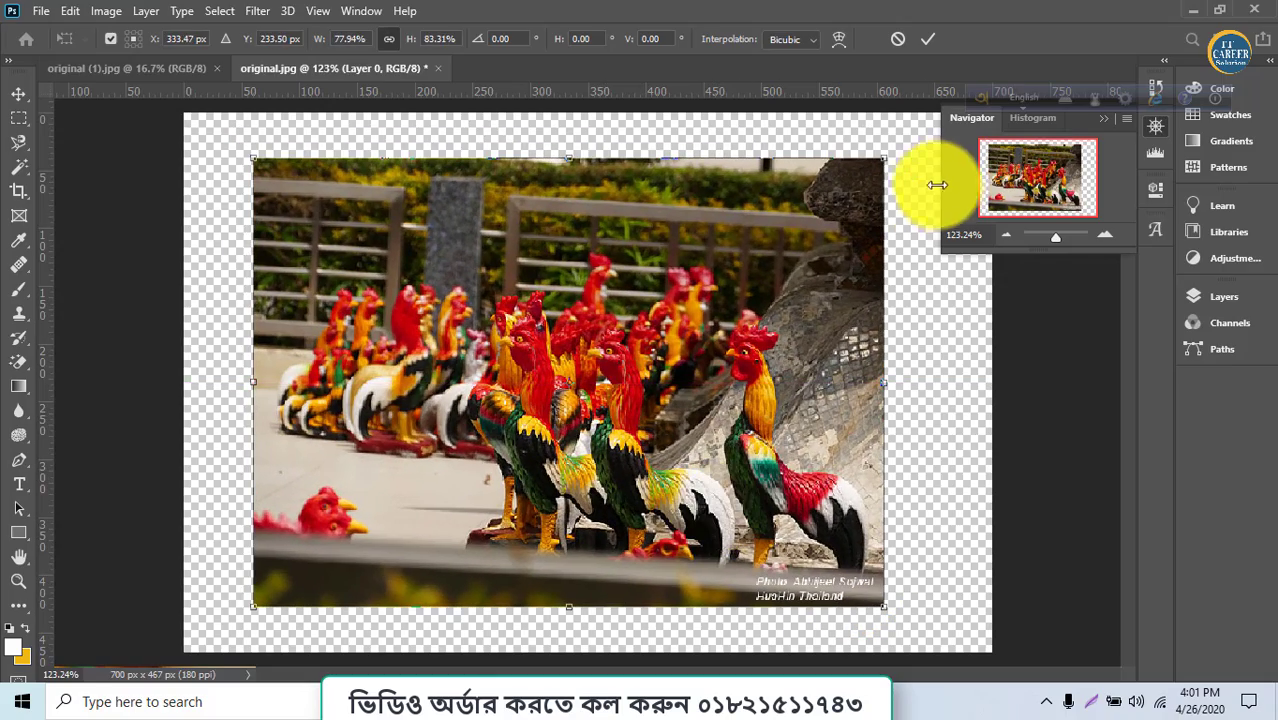
pyautogui.moveTo(908, 152); pyautogui.dragTo(854, 188)
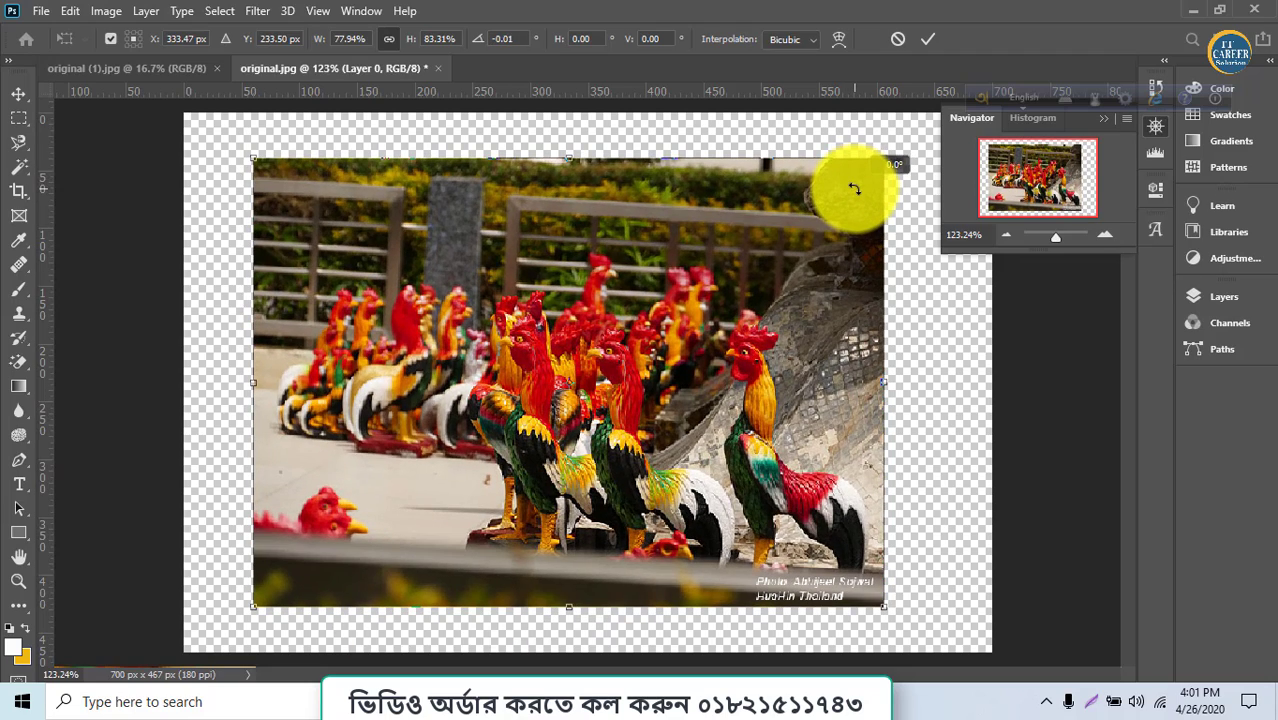
pyautogui.moveTo(798, 250); pyautogui.dragTo(765, 234)
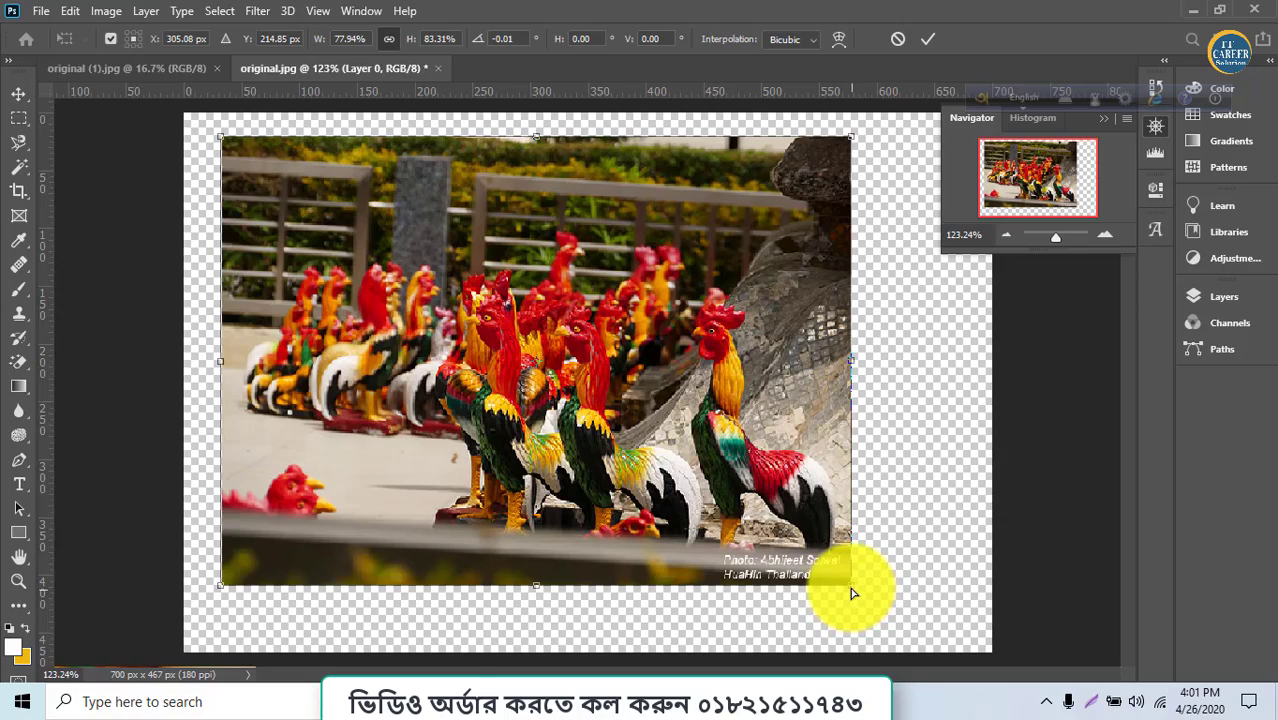
# Skew the photo's lower-right corner upward by about 23 degrees, and bring it back level with the lower edge.
pyautogui.moveTo(852, 593); pyautogui.dragTo(853, 329)
pyautogui.moveTo(868, 530); pyautogui.dragTo(856, 354)
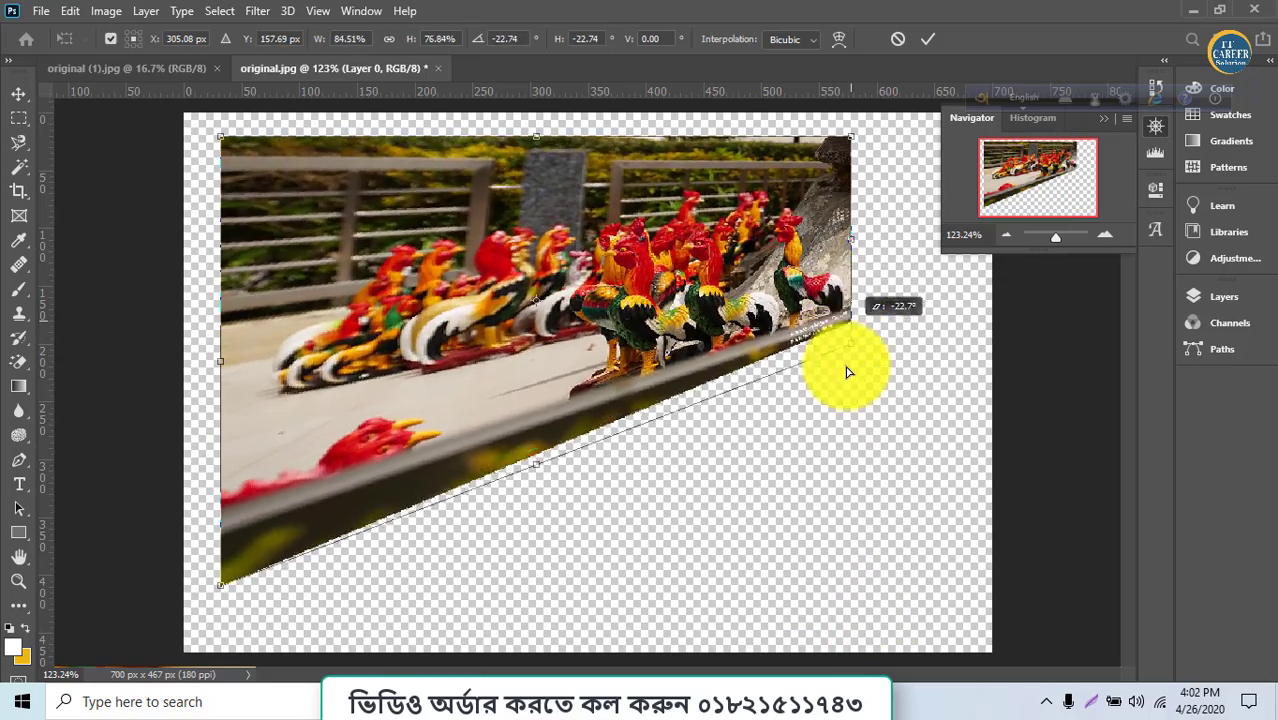
pyautogui.moveTo(849, 503)
pyautogui.mouseDown()
pyautogui.moveTo(846, 634)
pyautogui.moveTo(849, 485)
pyautogui.mouseUp()
pyautogui.moveTo(855, 530); pyautogui.dragTo(850, 590)
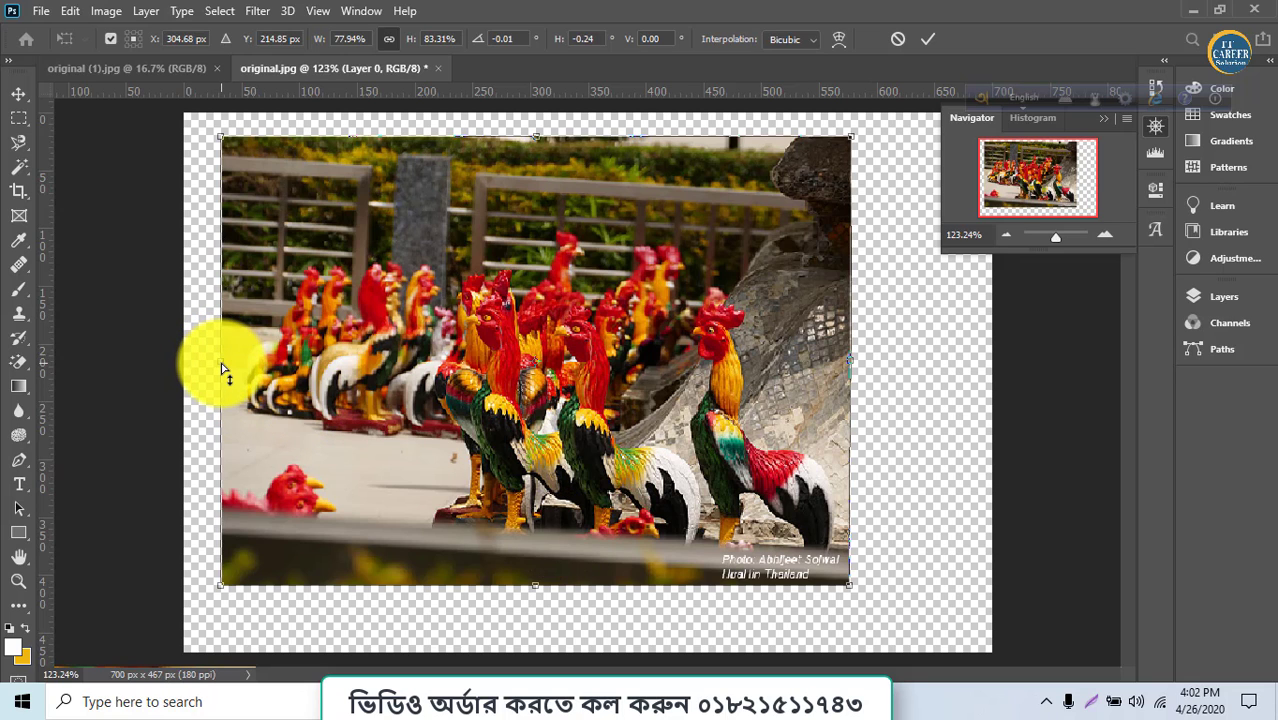
# Try skewing the photo by its left edge, undo the skew, and shift the photo slightly down and to the right.
pyautogui.moveTo(232, 408); pyautogui.dragTo(293, 444)
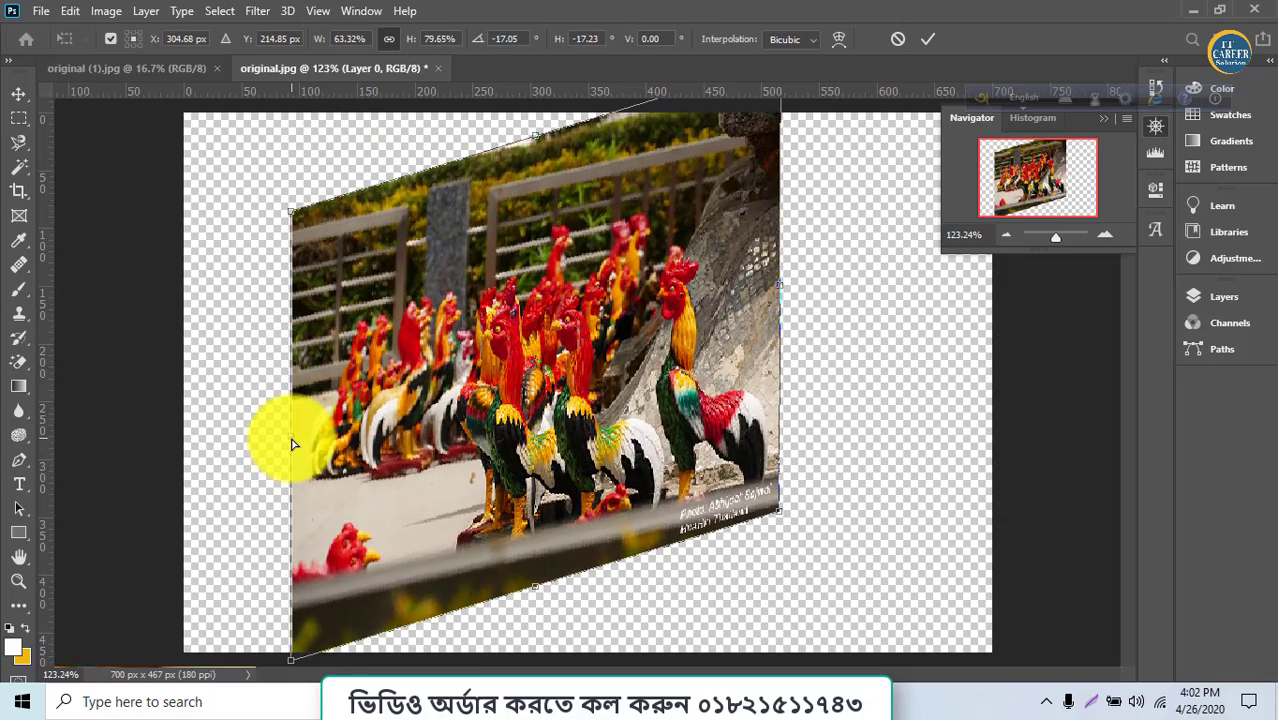
pyautogui.hotkey('ctrl', 'z')
pyautogui.moveTo(493, 420); pyautogui.dragTo(511, 428)
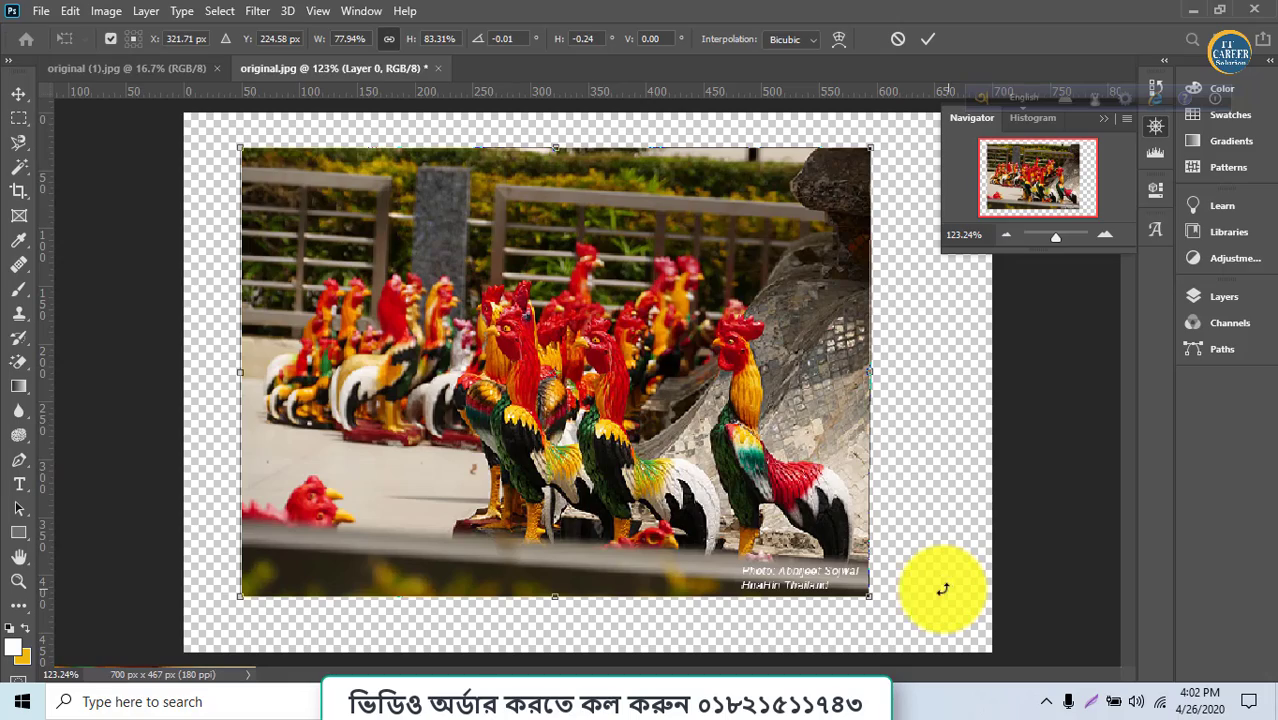
# Distort the photo by pulling its lower-right and upper-left corners inward and its upper-right corner downward.
pyautogui.moveTo(872, 604)
pyautogui.mouseDown()
pyautogui.moveTo(806, 374)
pyautogui.moveTo(858, 590)
pyautogui.mouseUp()
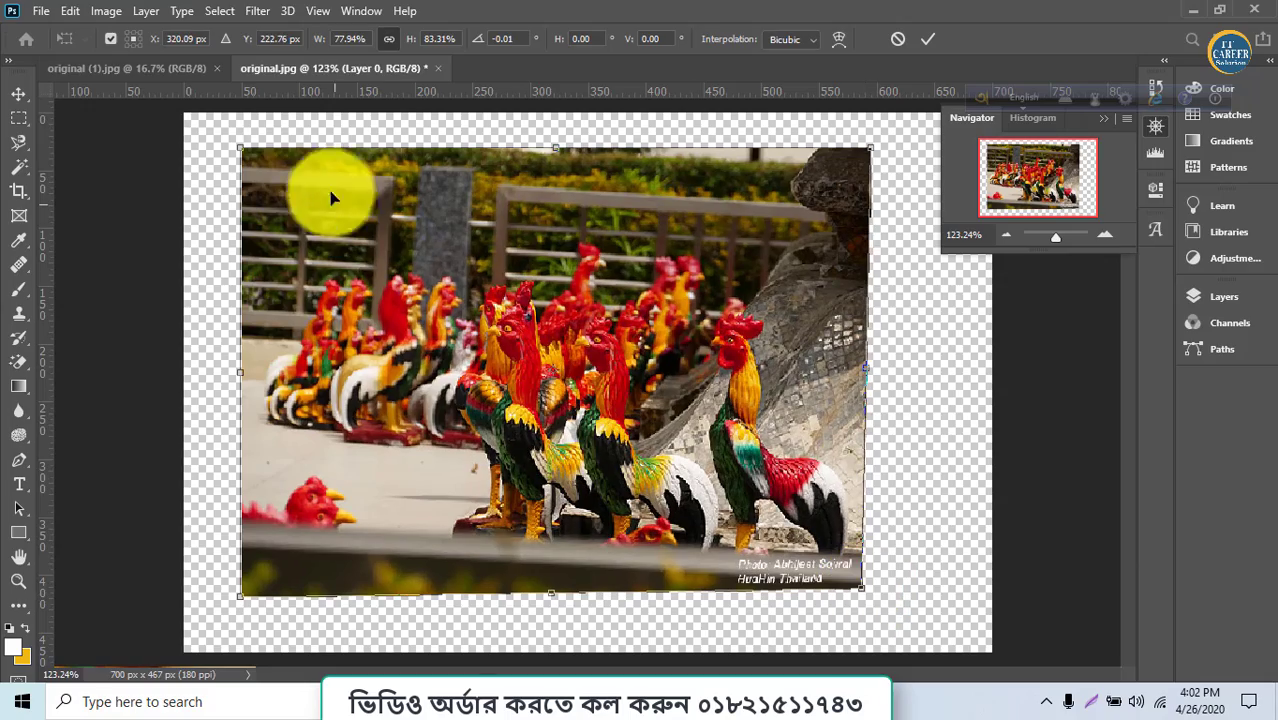
pyautogui.moveTo(243, 150); pyautogui.dragTo(318, 206)
pyautogui.moveTo(873, 153); pyautogui.dragTo(870, 220)
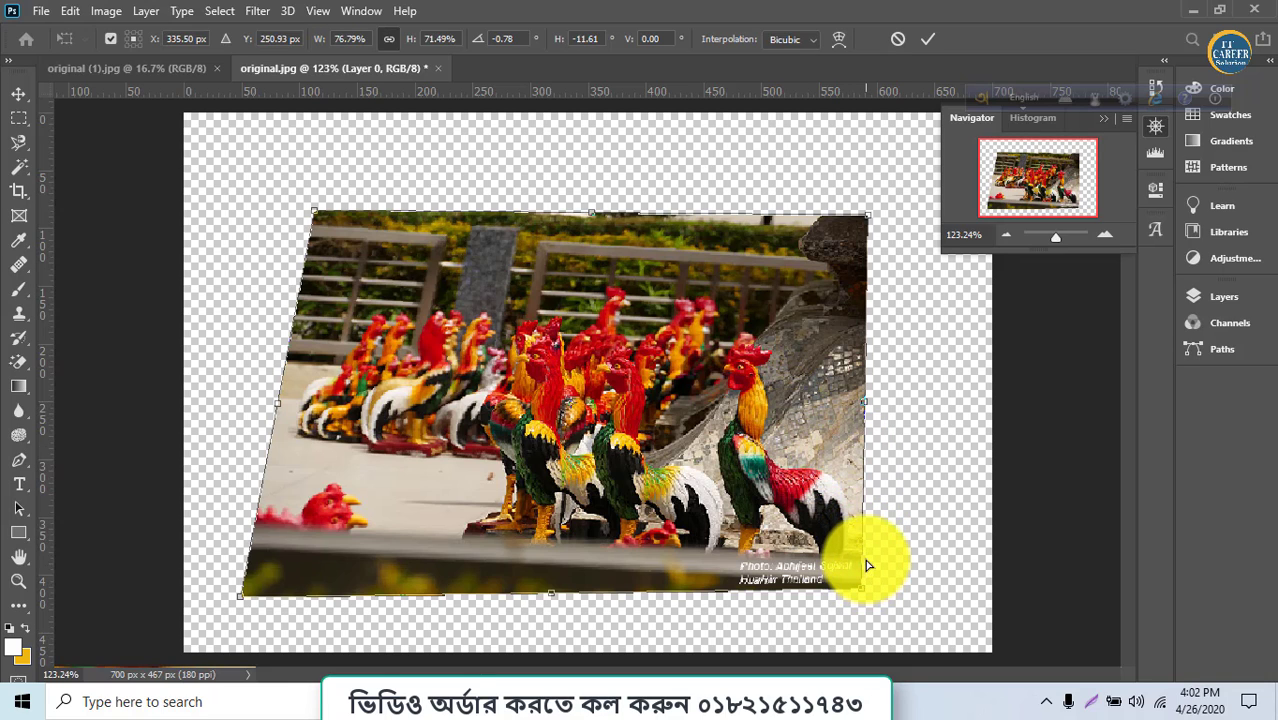
# Skew the photo by its right edge, reposition it, and distort it into a slanted shape about 65% wide and 64% high.
pyautogui.moveTo(866, 404); pyautogui.dragTo(779, 497)
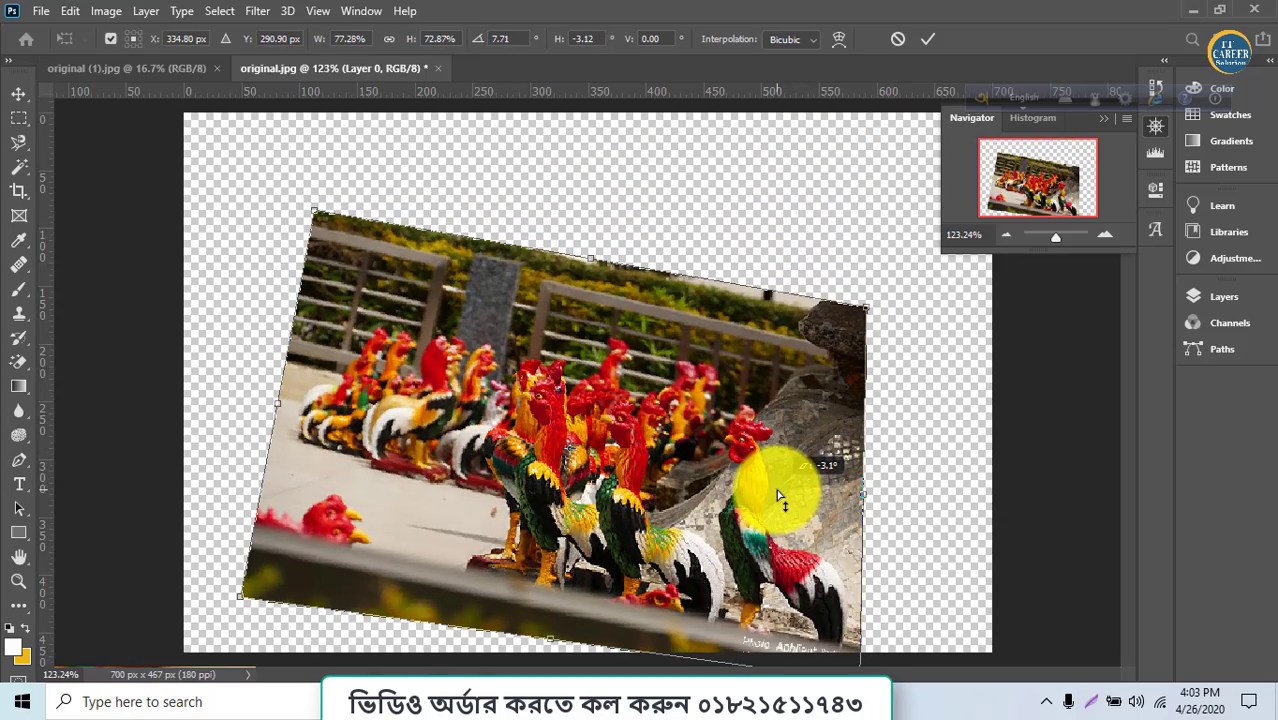
pyautogui.moveTo(779, 497); pyautogui.dragTo(798, 397)
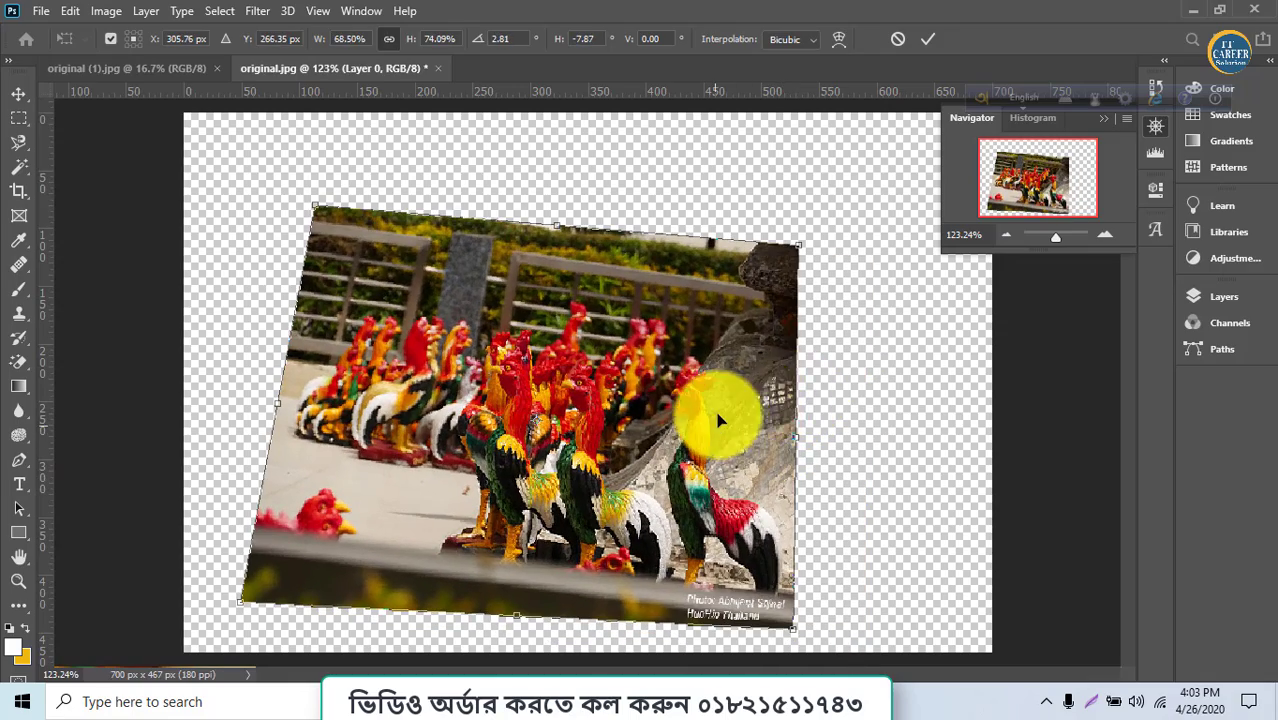
pyautogui.moveTo(716, 420); pyautogui.dragTo(727, 404)
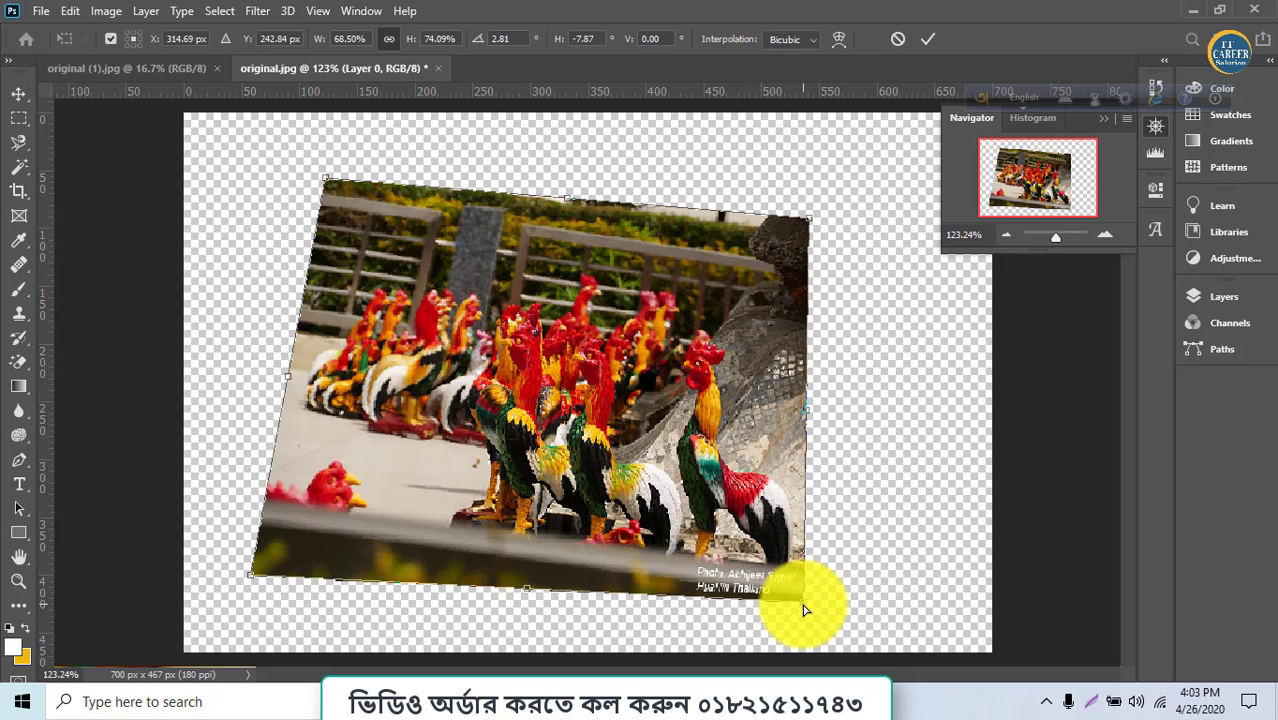
pyautogui.moveTo(810, 609); pyautogui.dragTo(791, 406)
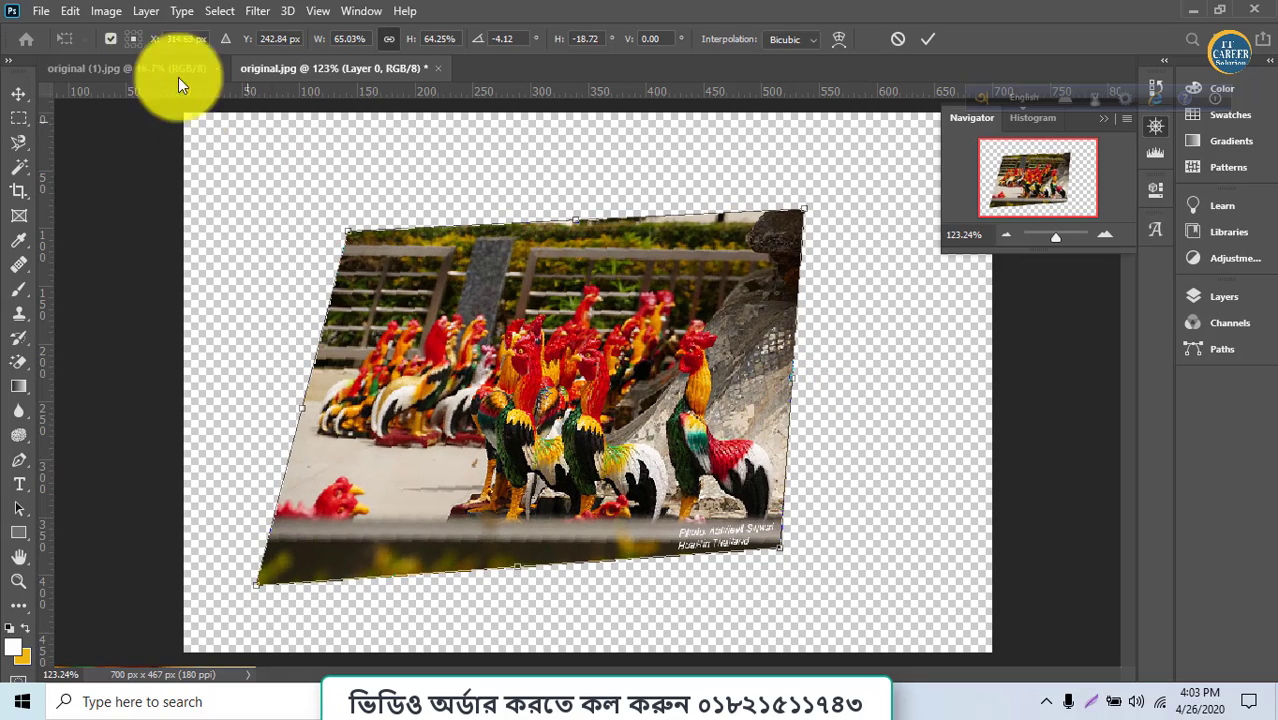
# Apply the distortion to the photo layer.
pyautogui.click(107, 13)
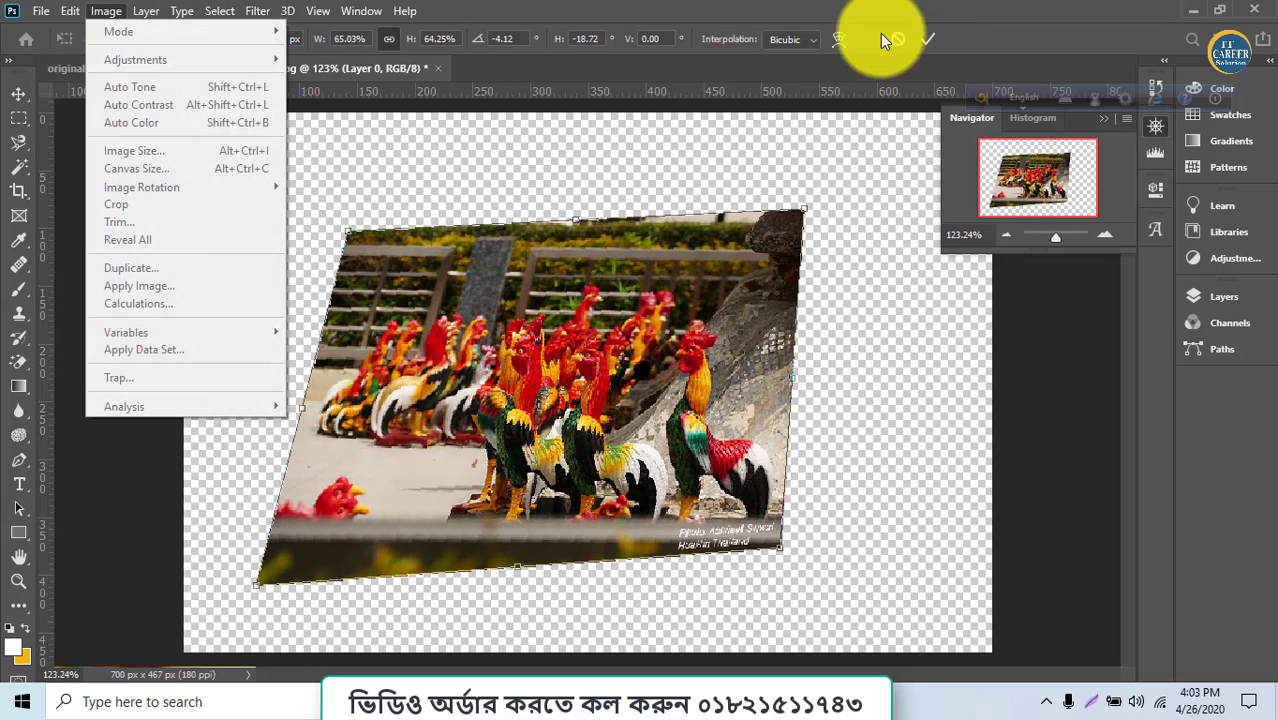
pyautogui.click(926, 38)
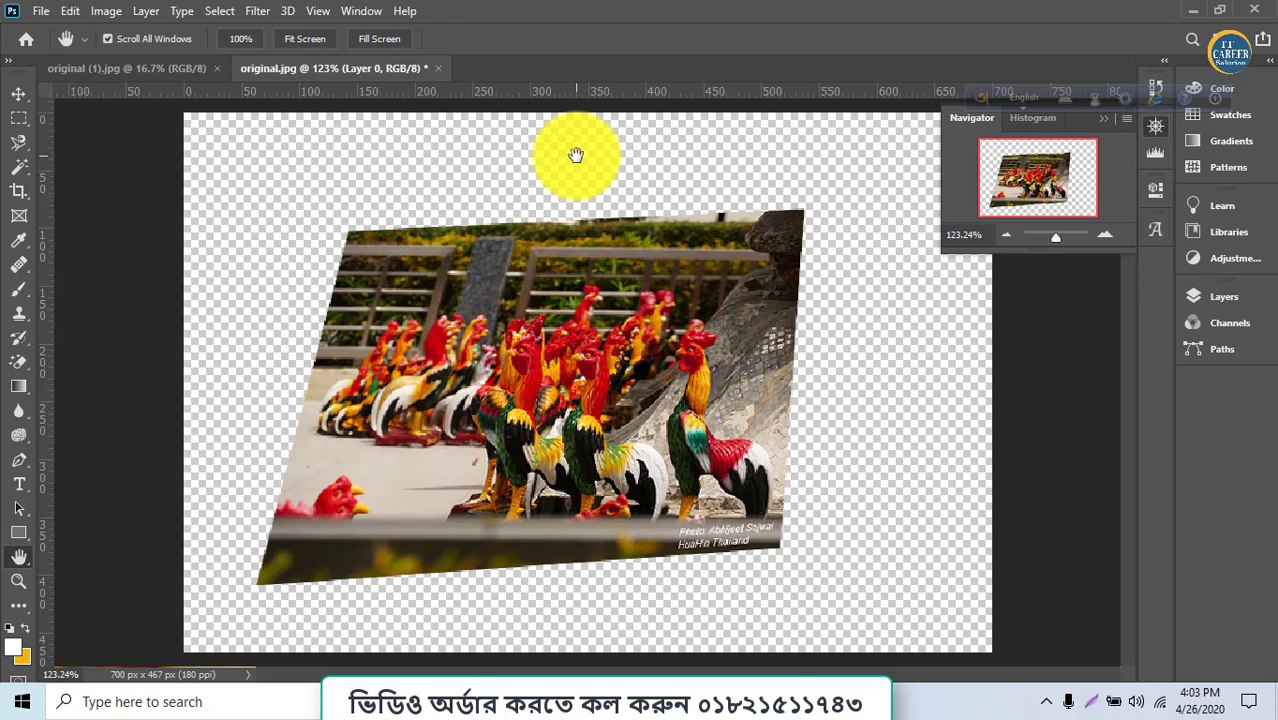
pyautogui.hotkey('ctrl', 't')
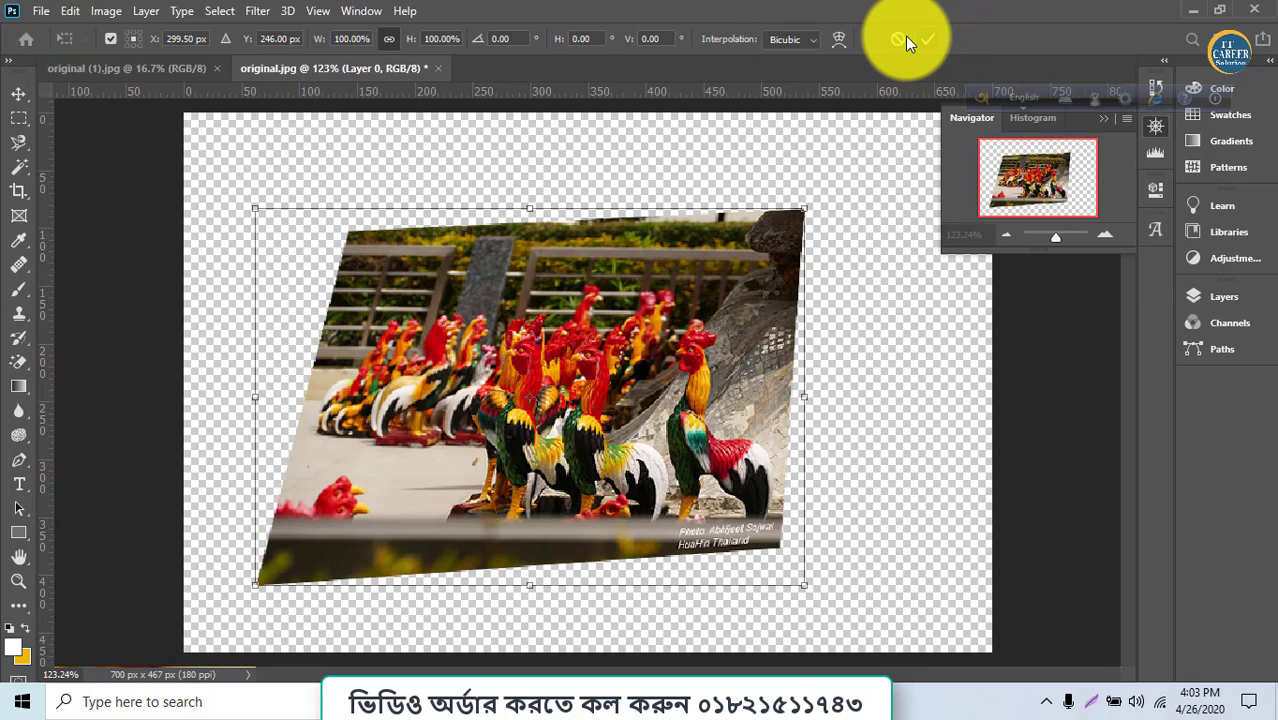
pyautogui.click(903, 36)
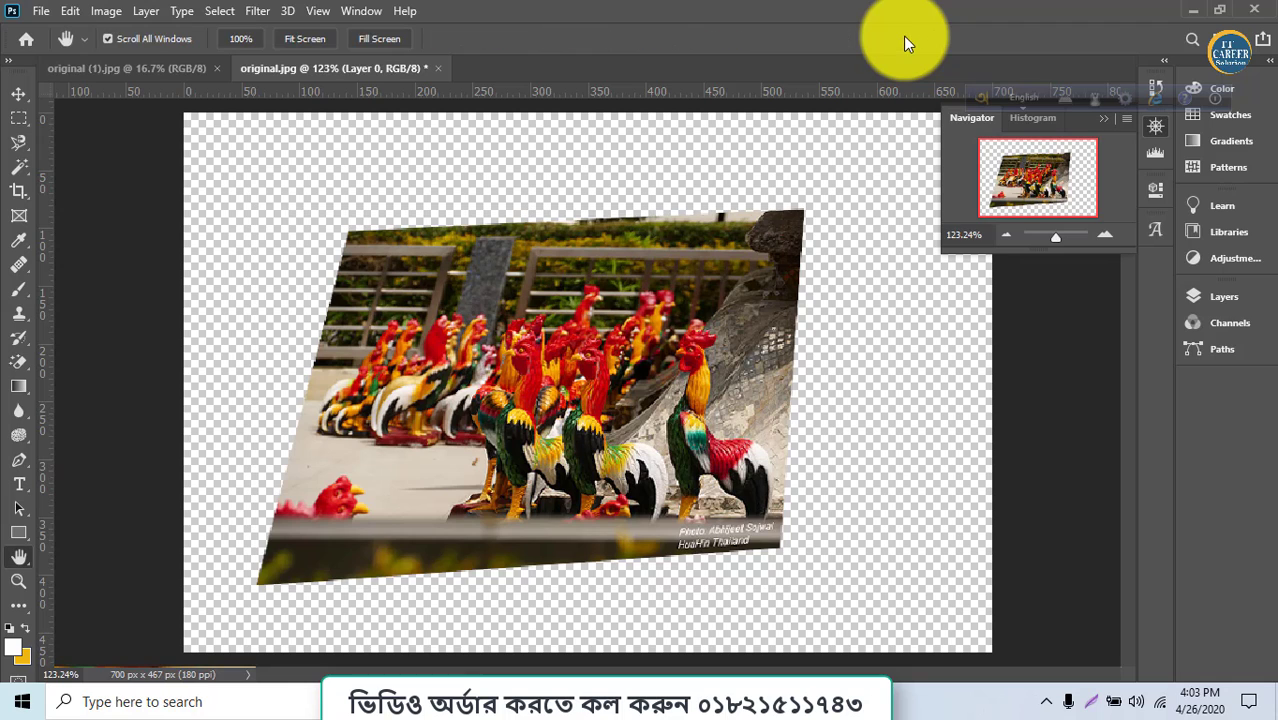
pyautogui.click(70, 11)
pyautogui.moveTo(146, 437)
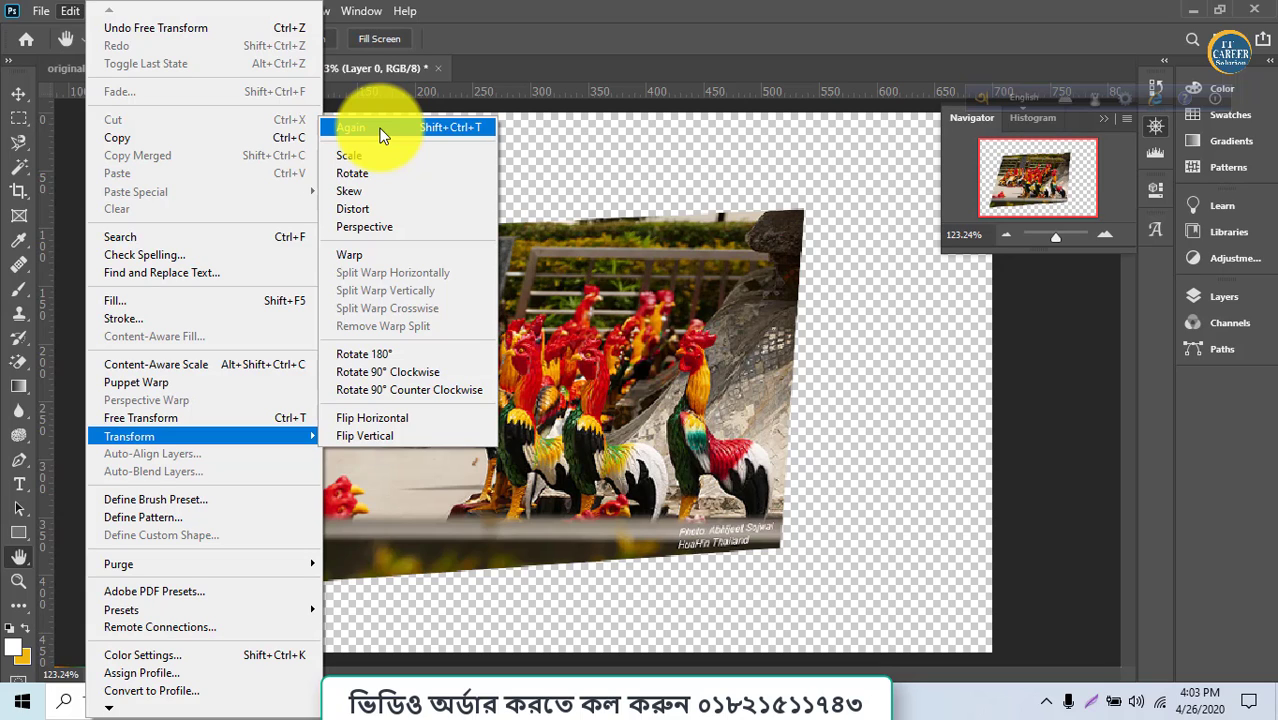
pyautogui.click(641, 353)
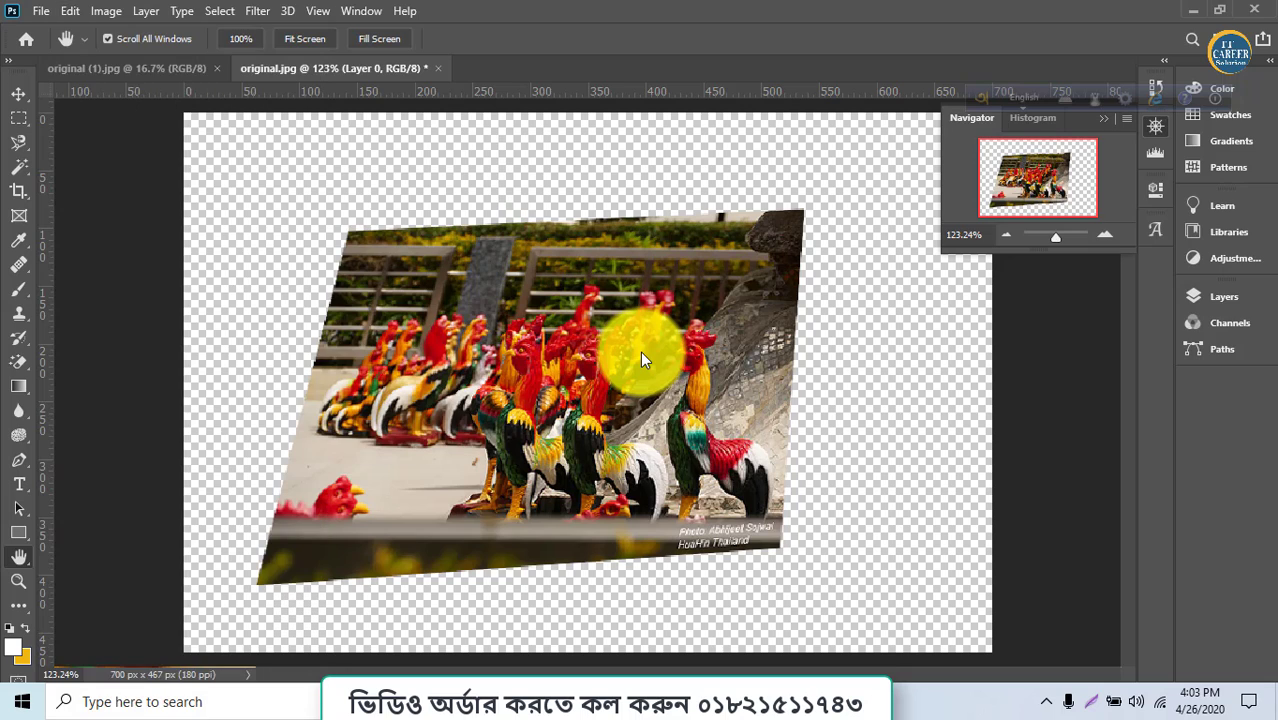
# Revert the distorted photo to its original full-canvas shape.
pyautogui.hotkey('ctrl', 't')
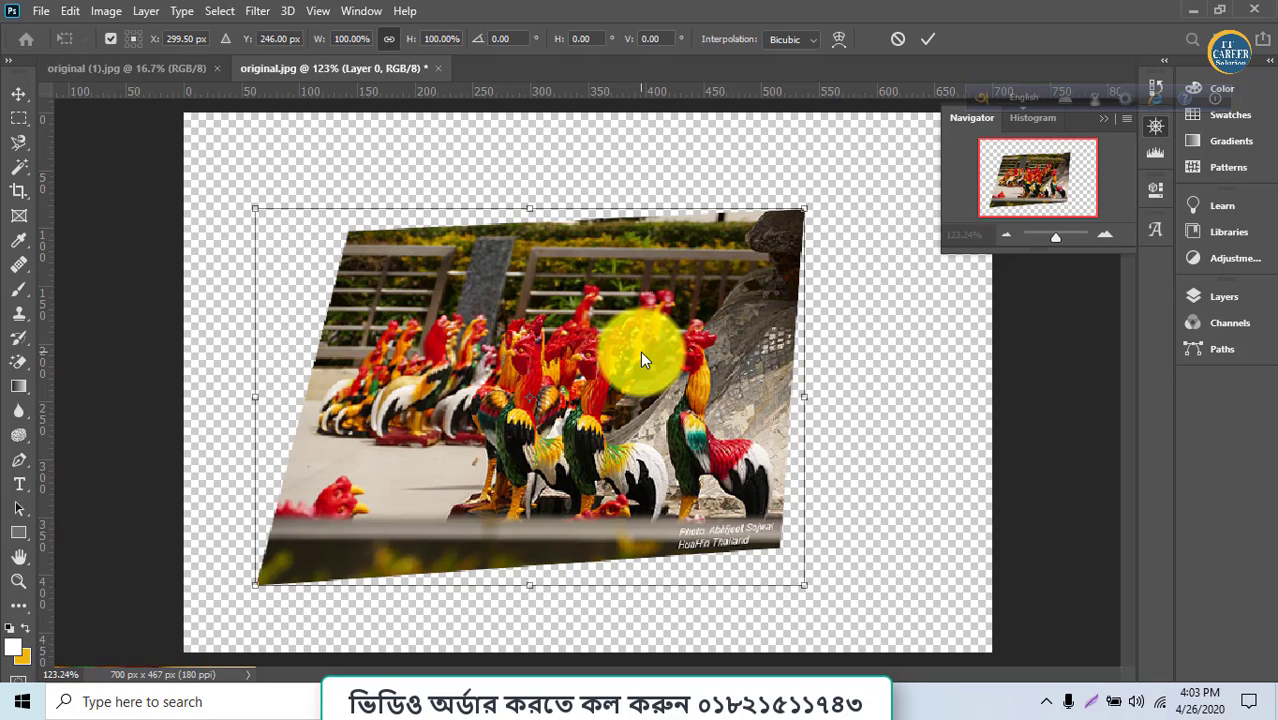
pyautogui.click(897, 40)
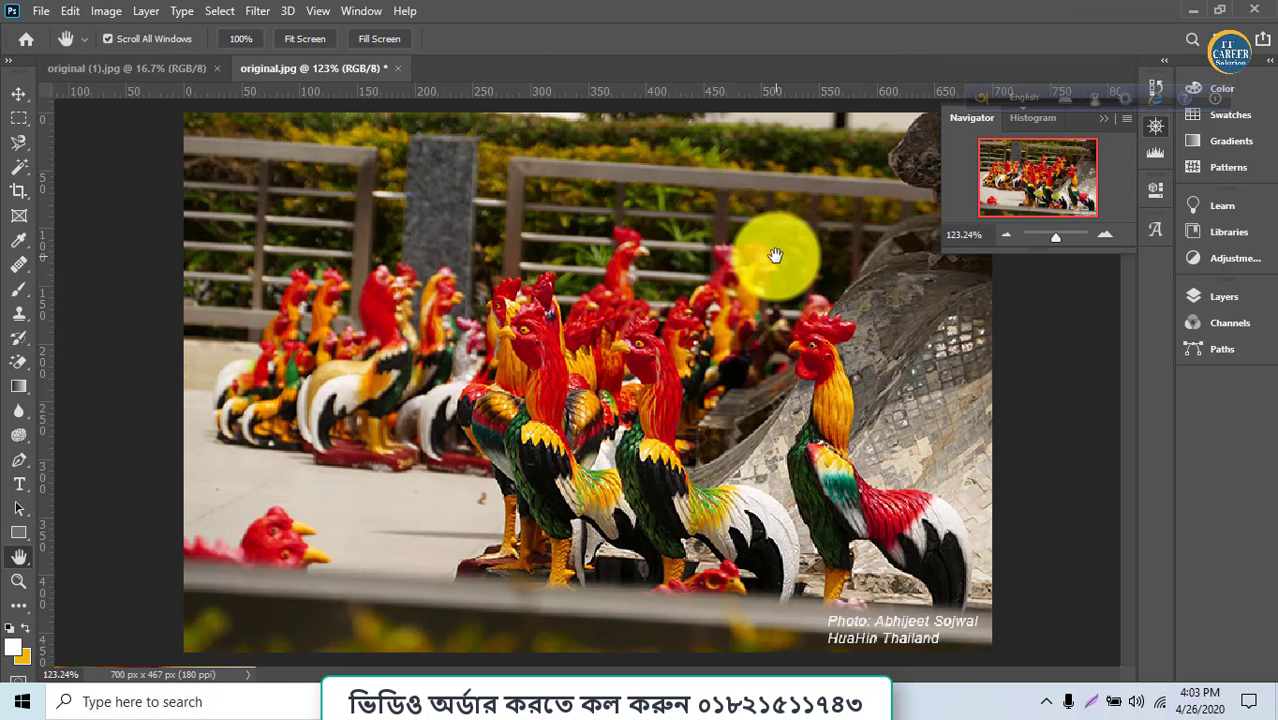
# Display the document's layers and select Layer 0.
pyautogui.click(773, 257)
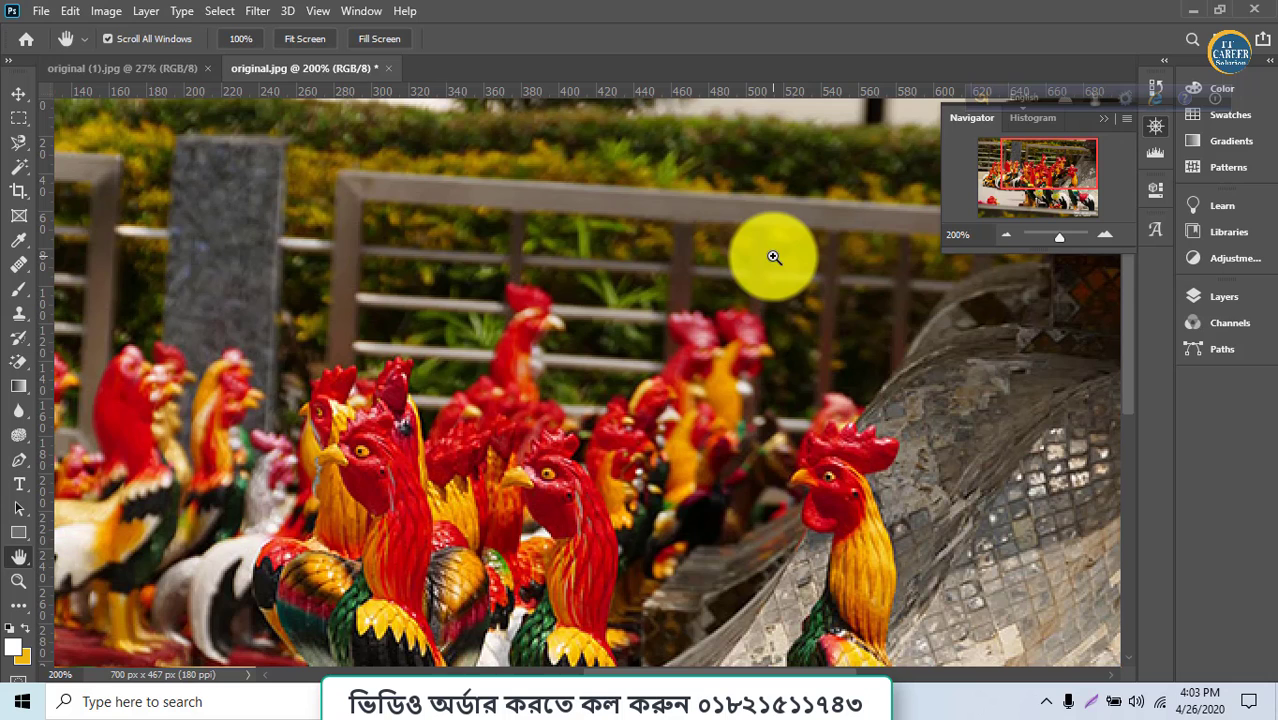
pyautogui.keyDown('alt'); pyautogui.click(773, 257); pyautogui.keyUp('alt')
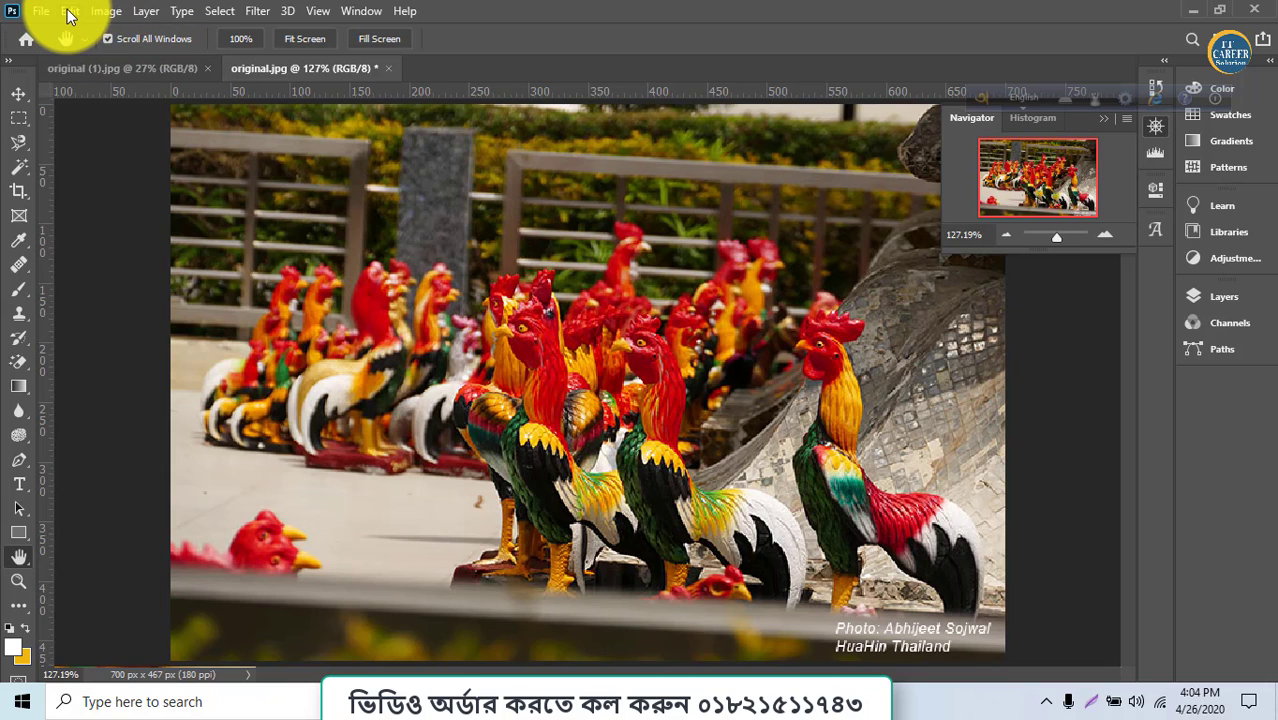
pyautogui.hotkey('ctrl', '-')
pyautogui.hotkey('ctrl', '-')
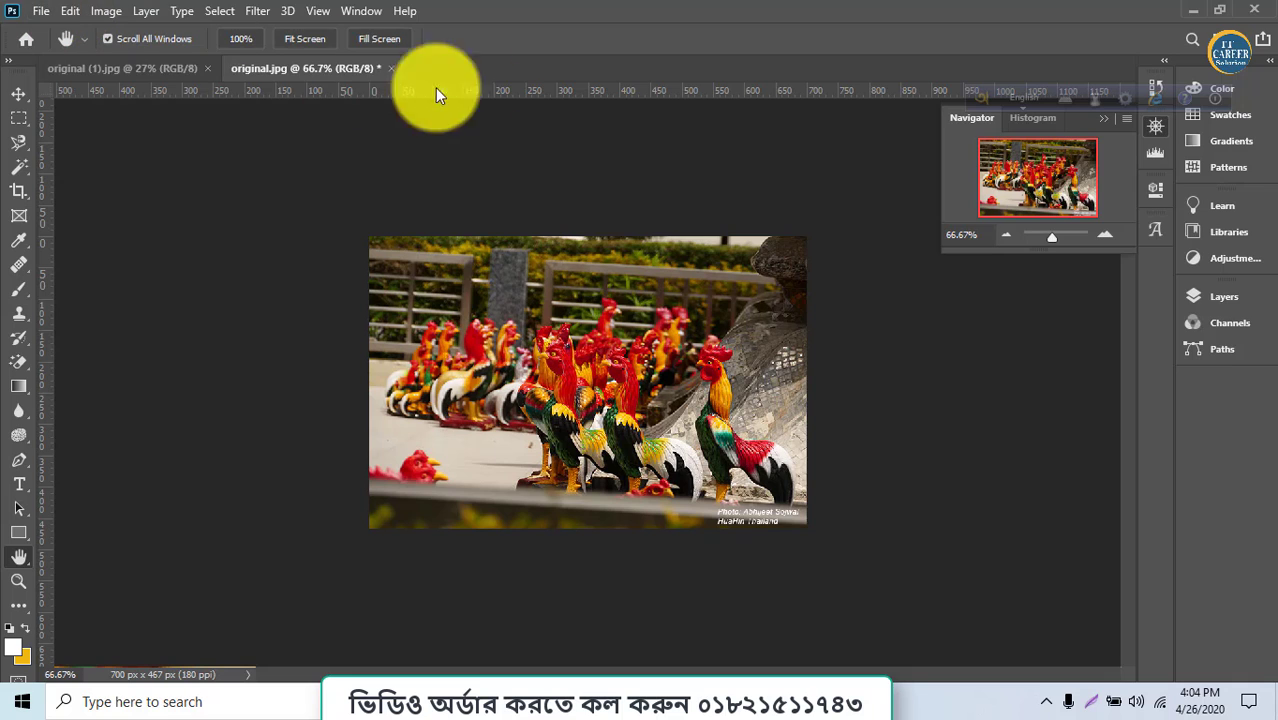
pyautogui.click(366, 10)
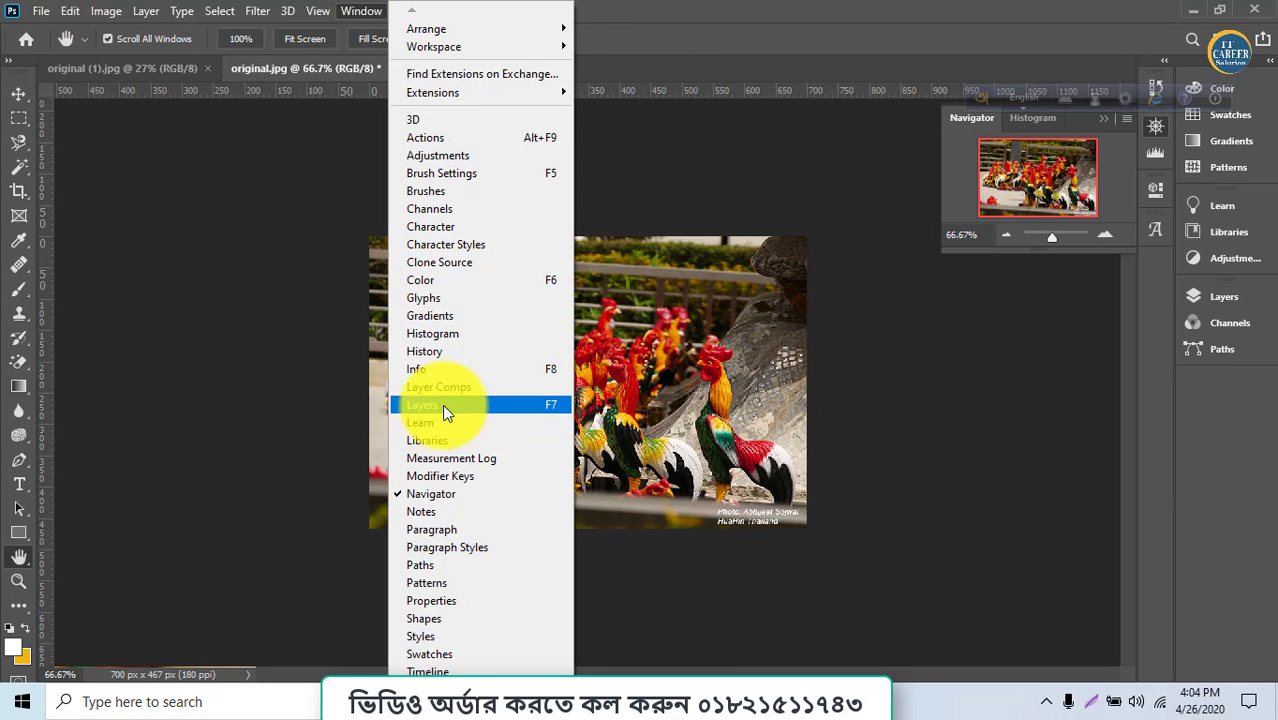
pyautogui.click(442, 404)
pyautogui.click(1143, 405)
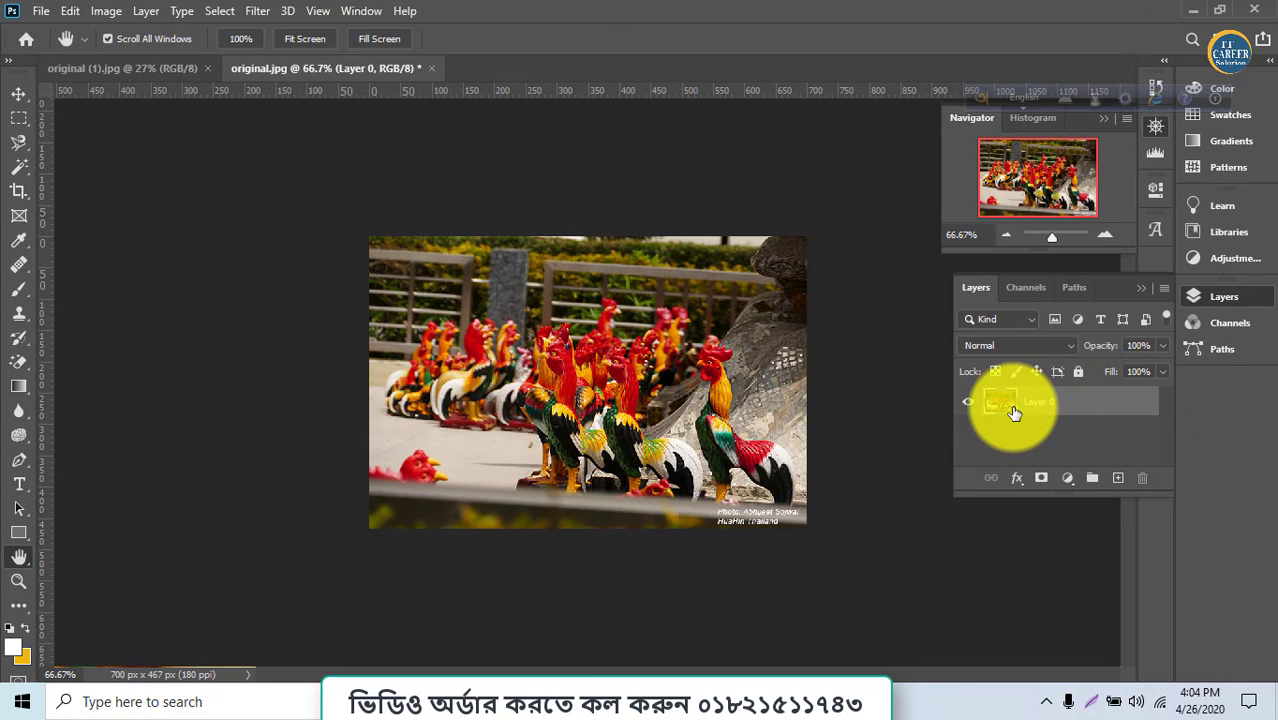
# Flip the rooster photo layer horizontally and vertically in Free Transform.
pyautogui.hotkey('ctrl', 't')
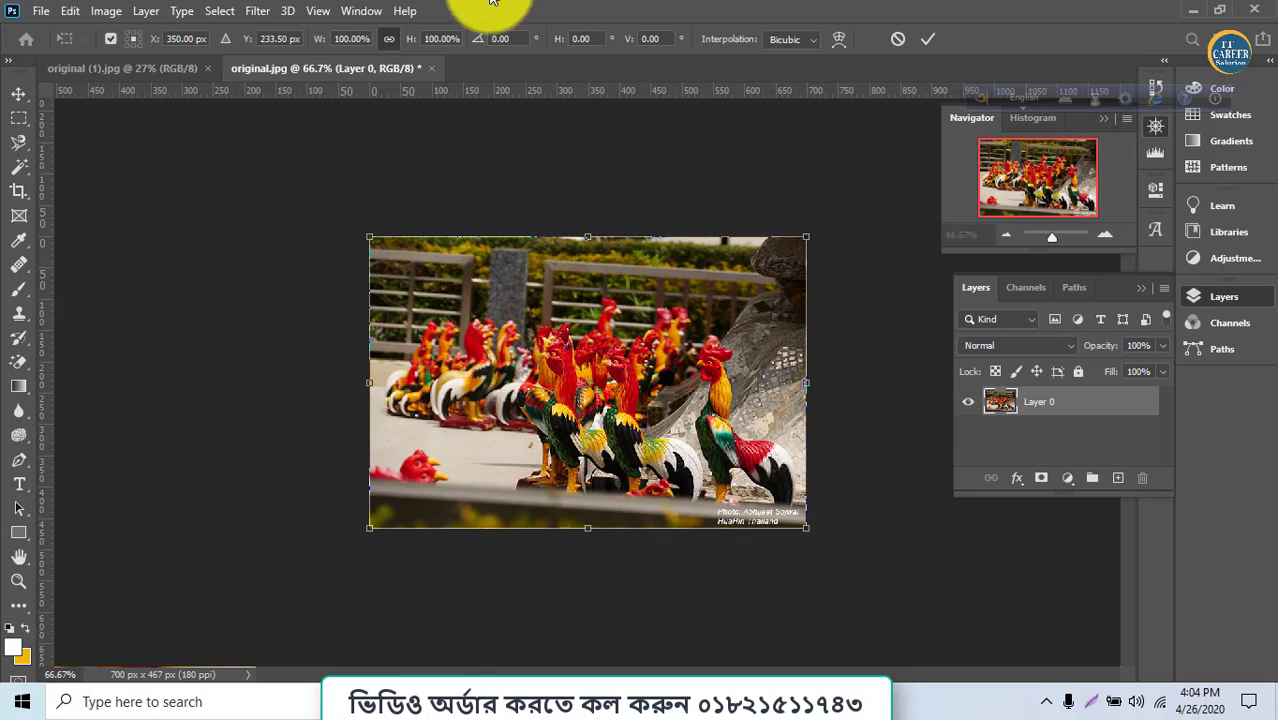
pyautogui.click(74, 11)
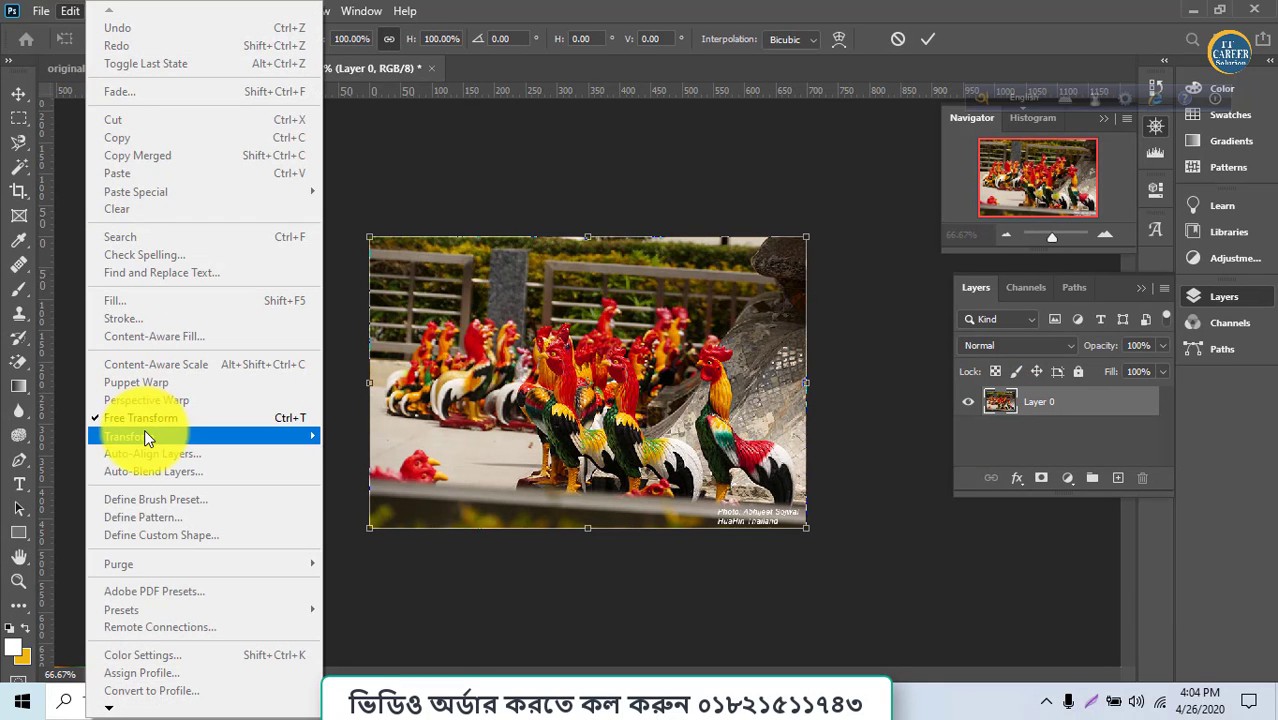
pyautogui.moveTo(150, 436)
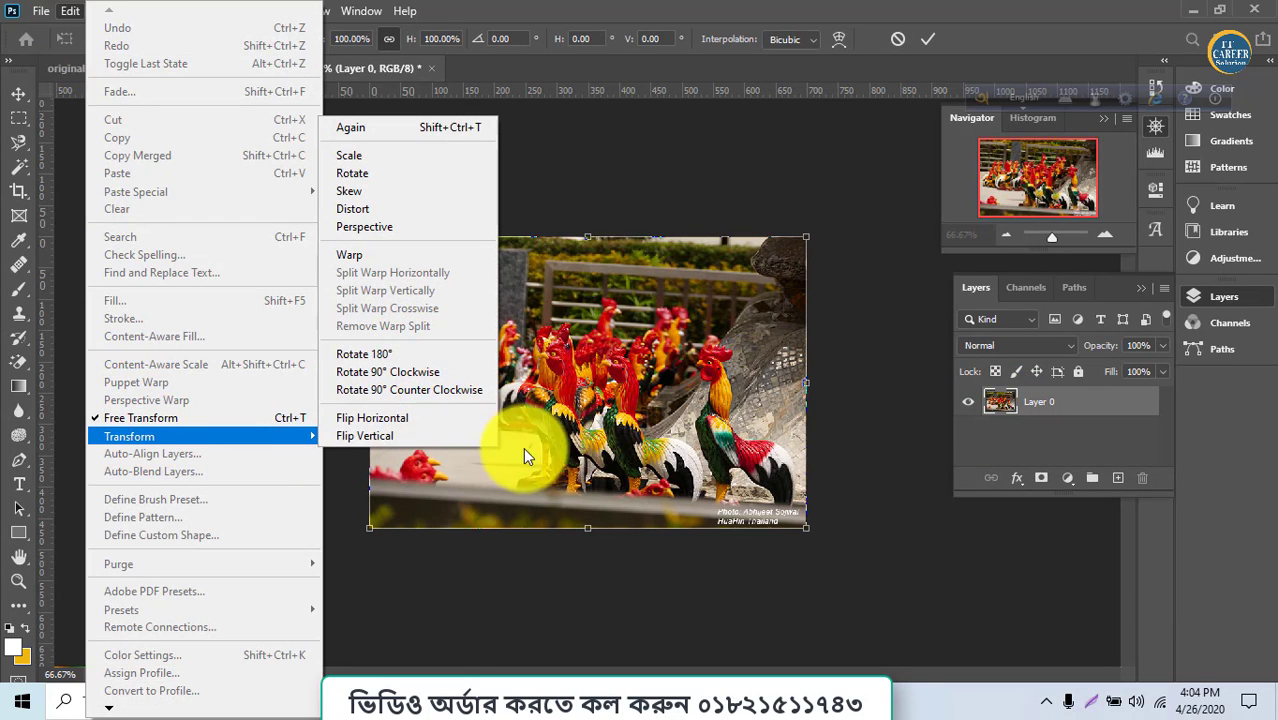
pyautogui.click(443, 430)
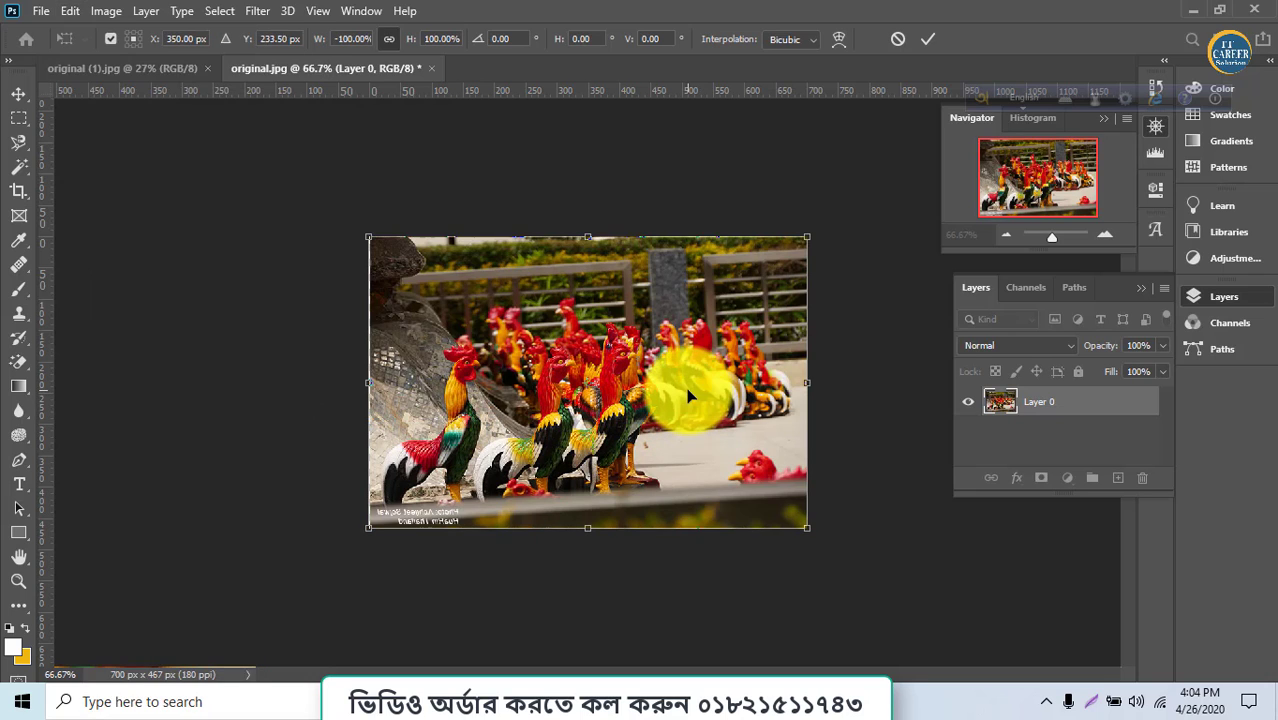
pyautogui.click(71, 11)
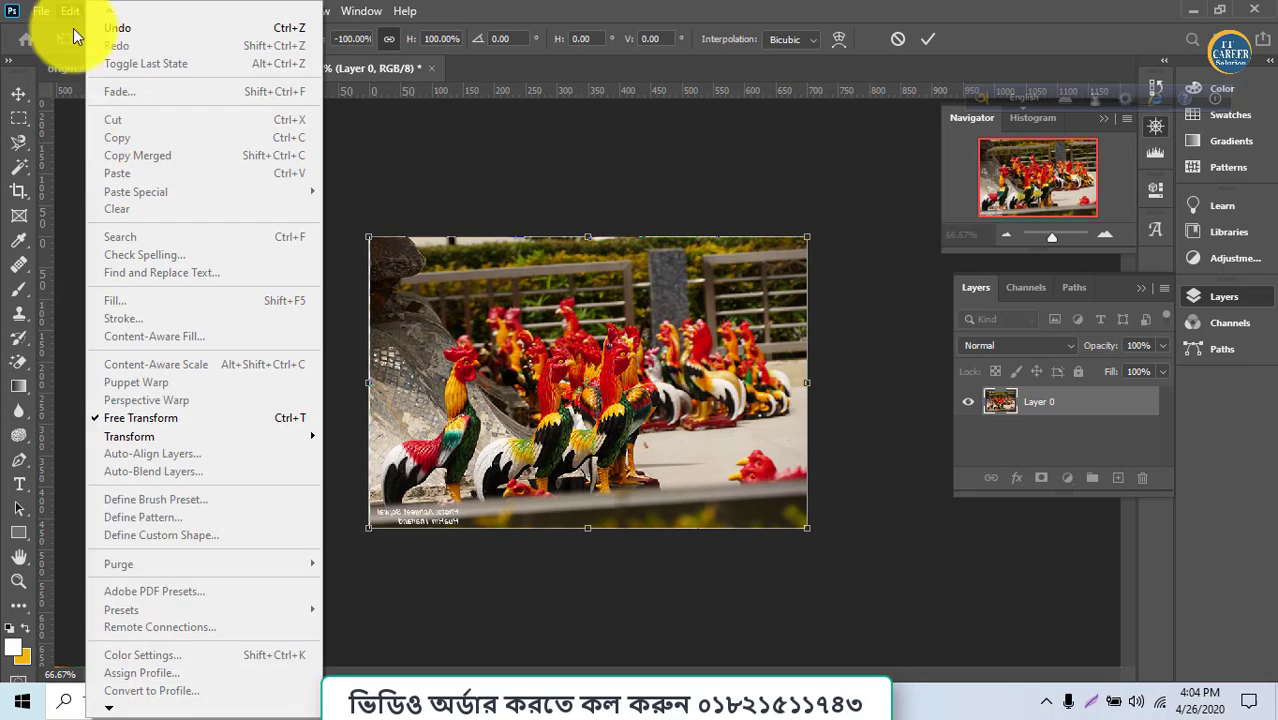
pyautogui.moveTo(148, 436)
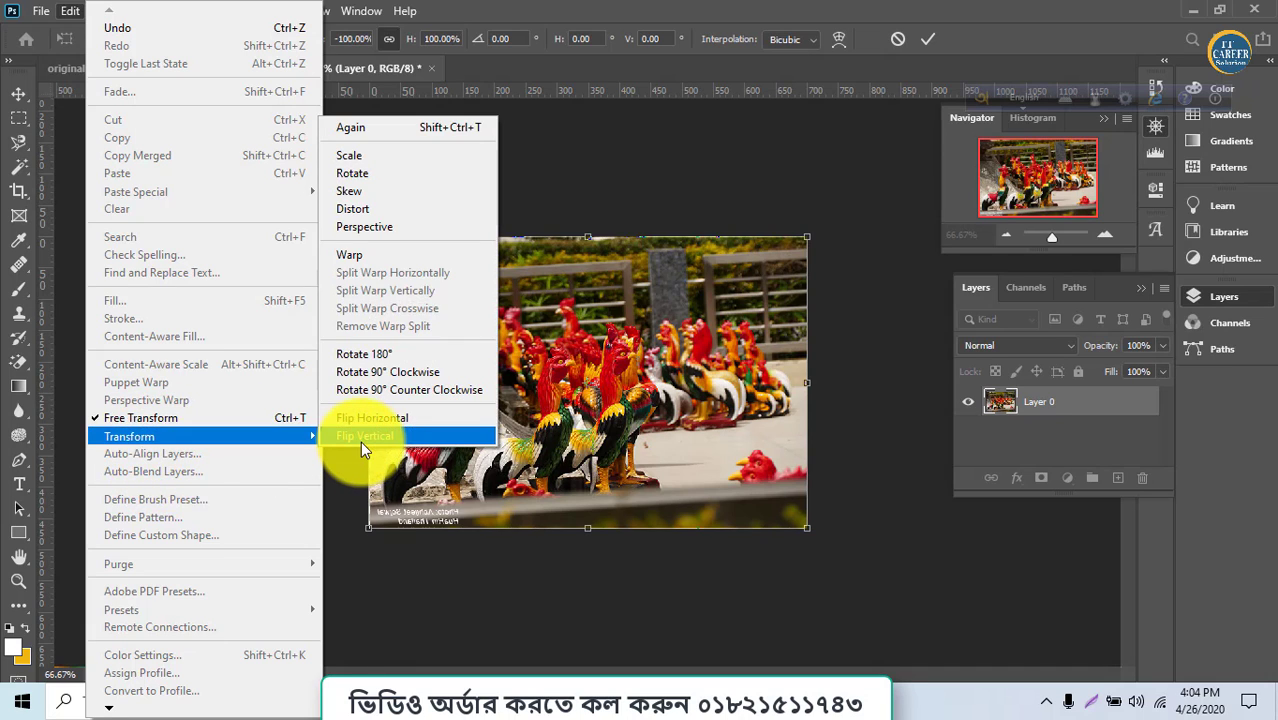
pyautogui.click(360, 441)
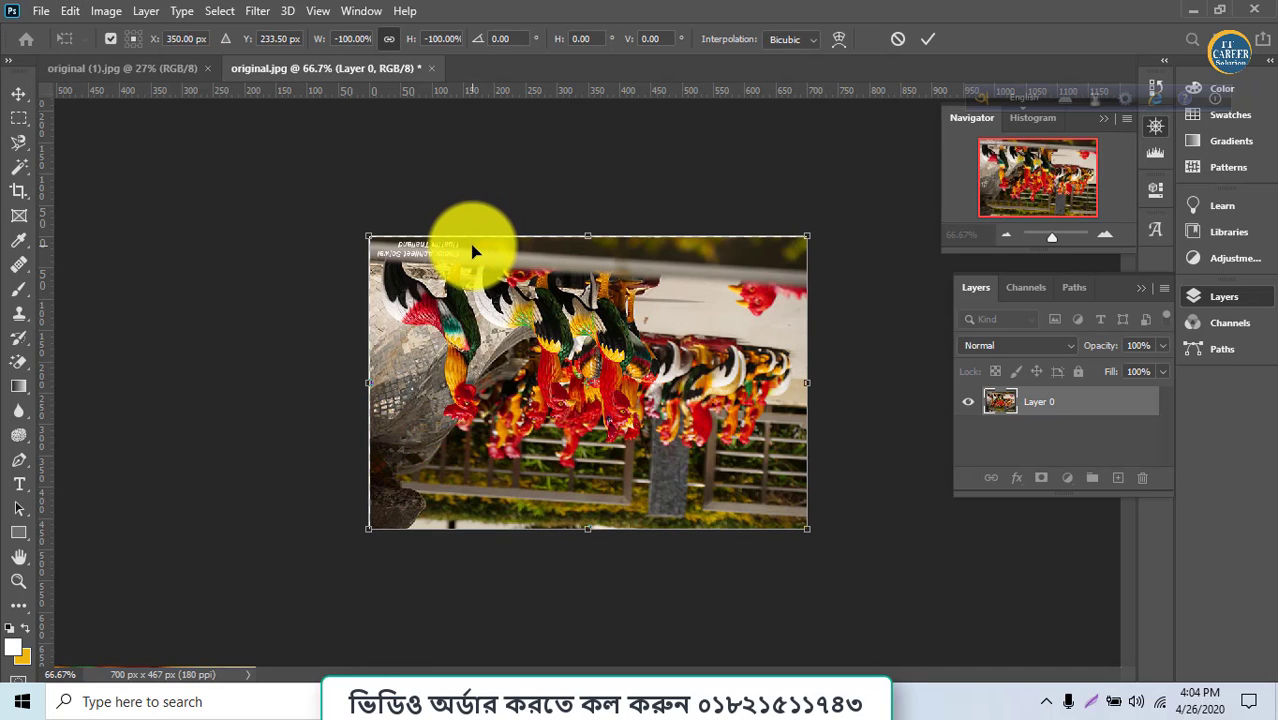
# Flip the rooster photo vertically and horizontally again to restore its original orientation.
pyautogui.click(75, 11)
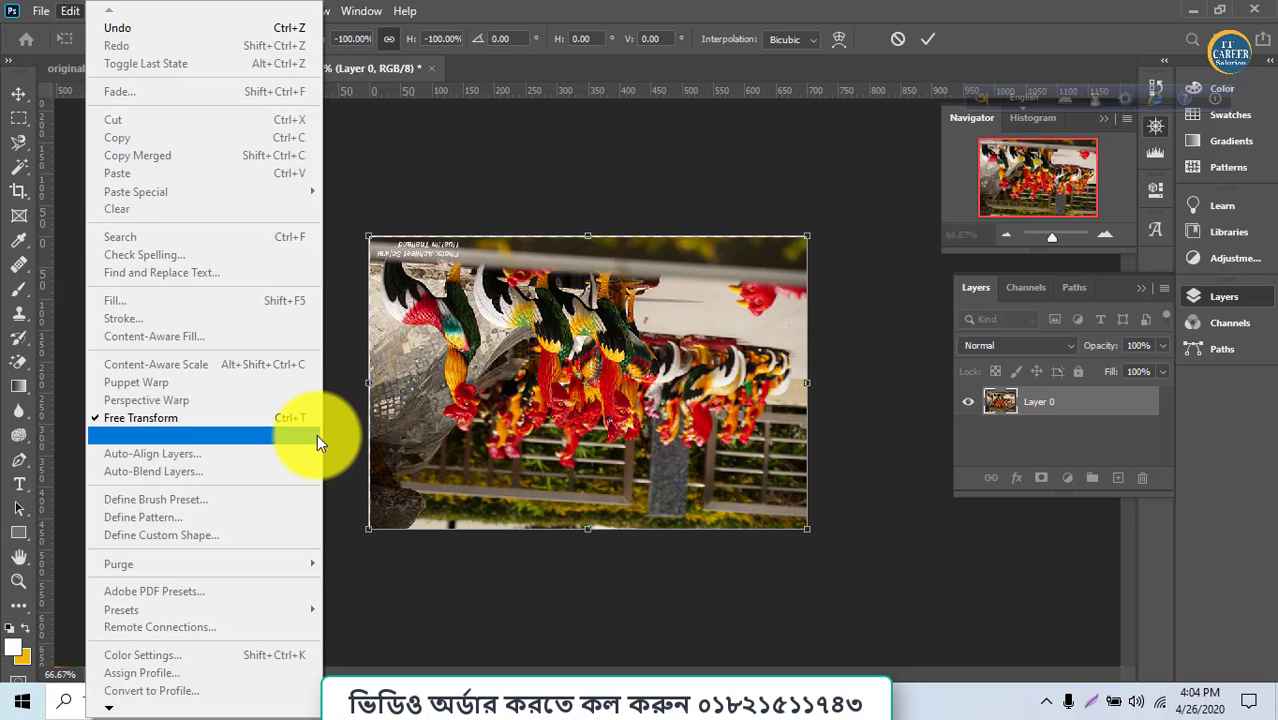
pyautogui.moveTo(317, 434)
pyautogui.click(370, 437)
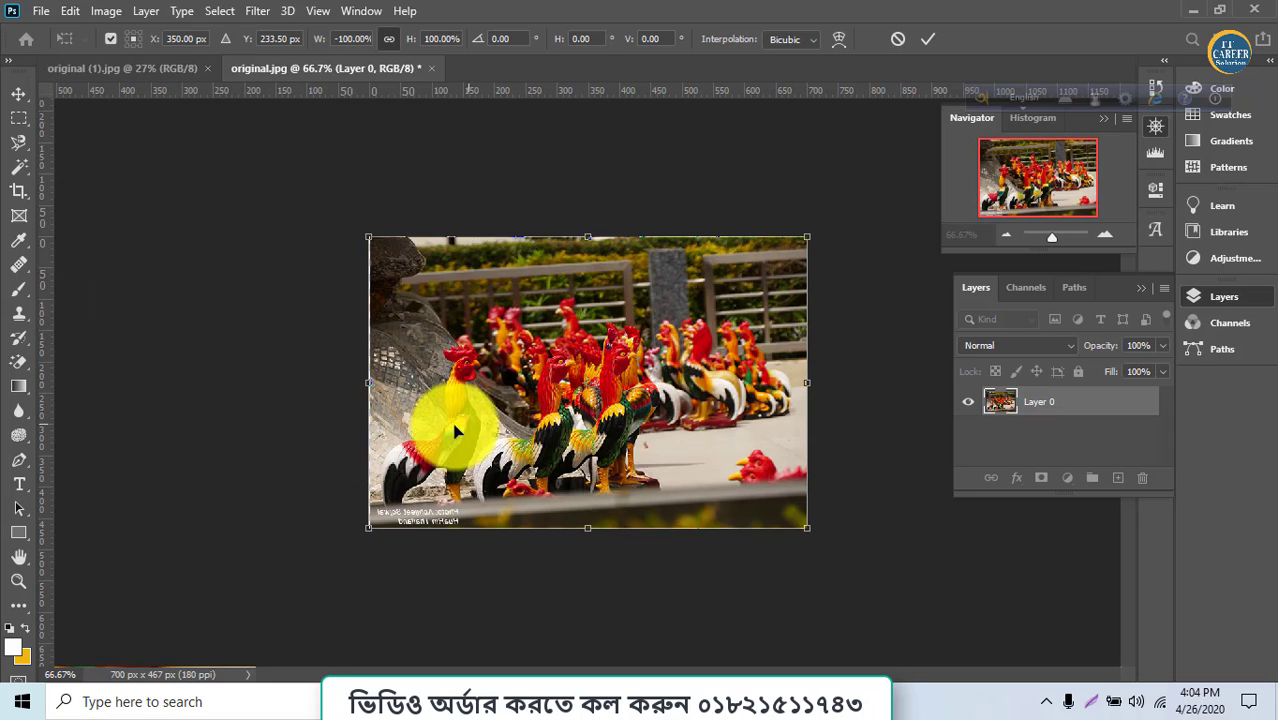
pyautogui.click(70, 11)
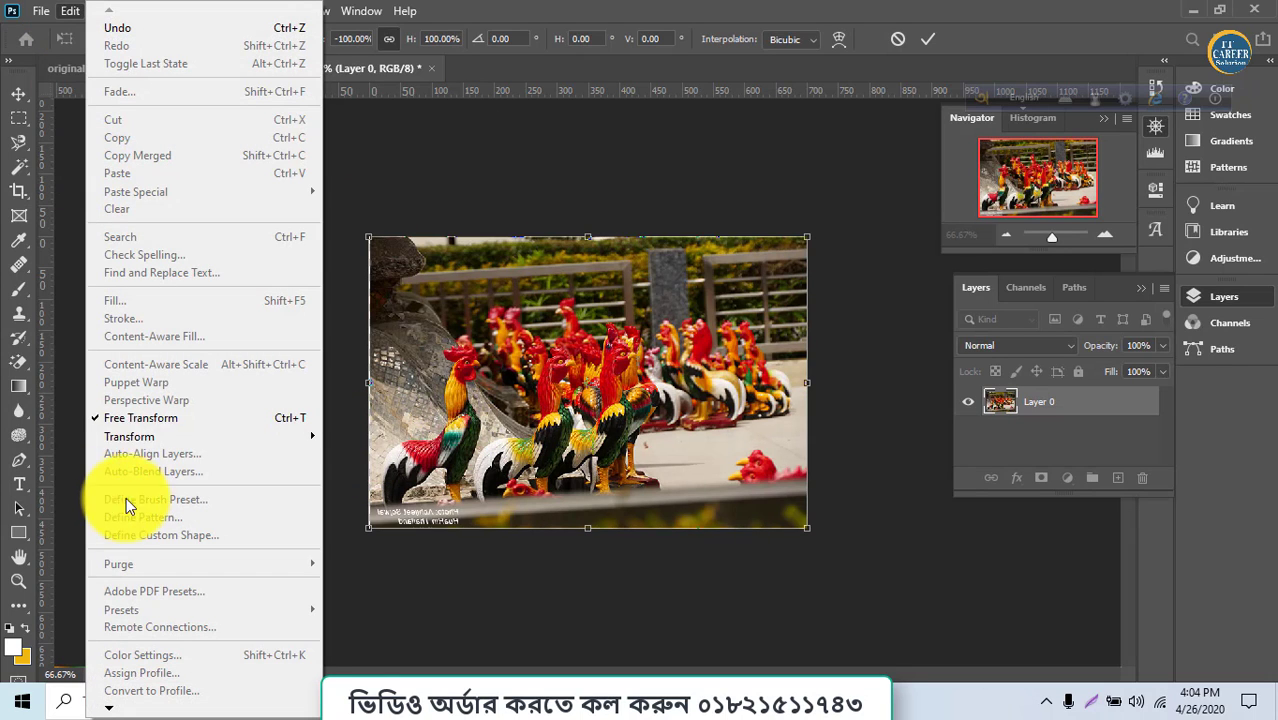
pyautogui.moveTo(121, 437)
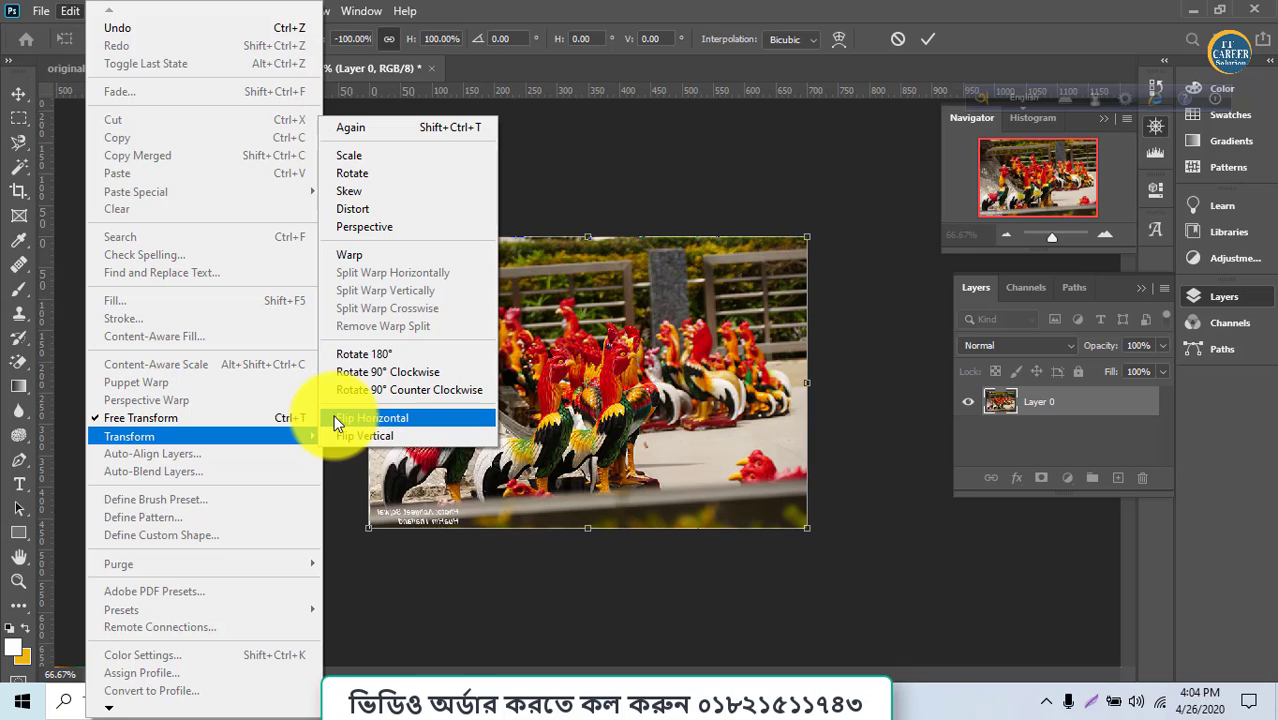
pyautogui.click(336, 420)
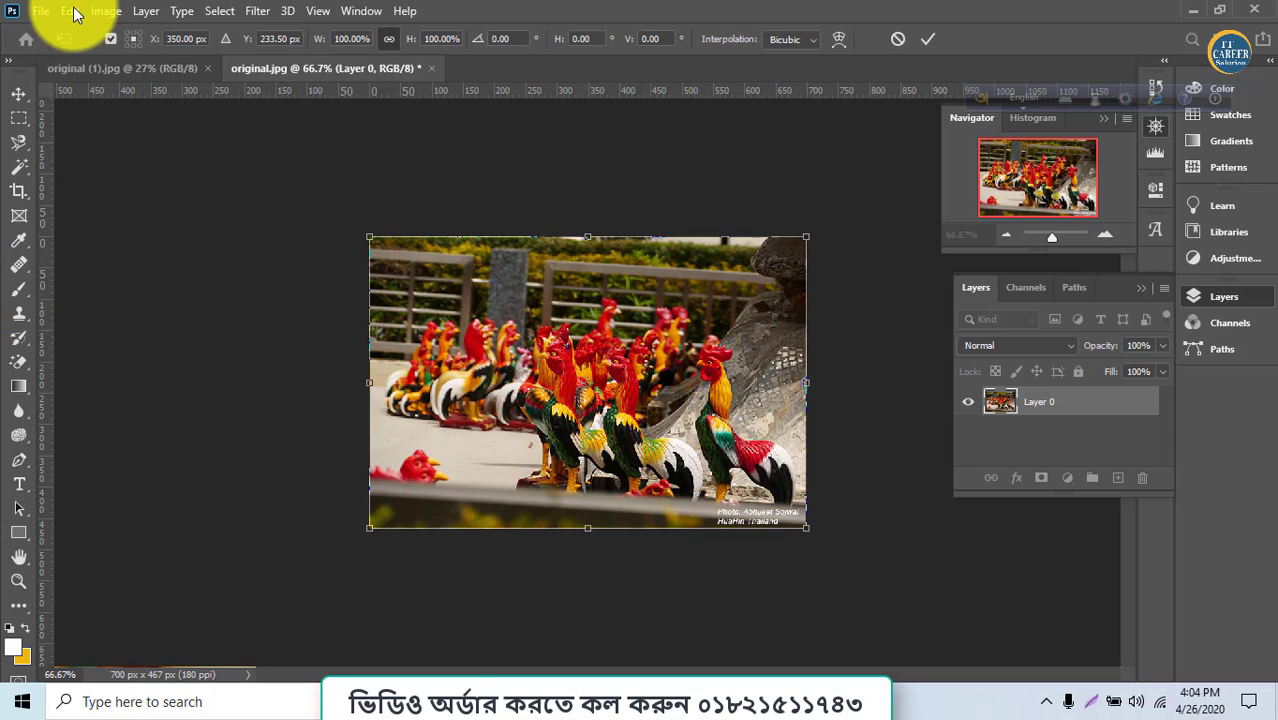
# In original (1).jpg, unlock the Background layer and start Free Transform on it.
pyautogui.click(97, 78)
pyautogui.press('h')
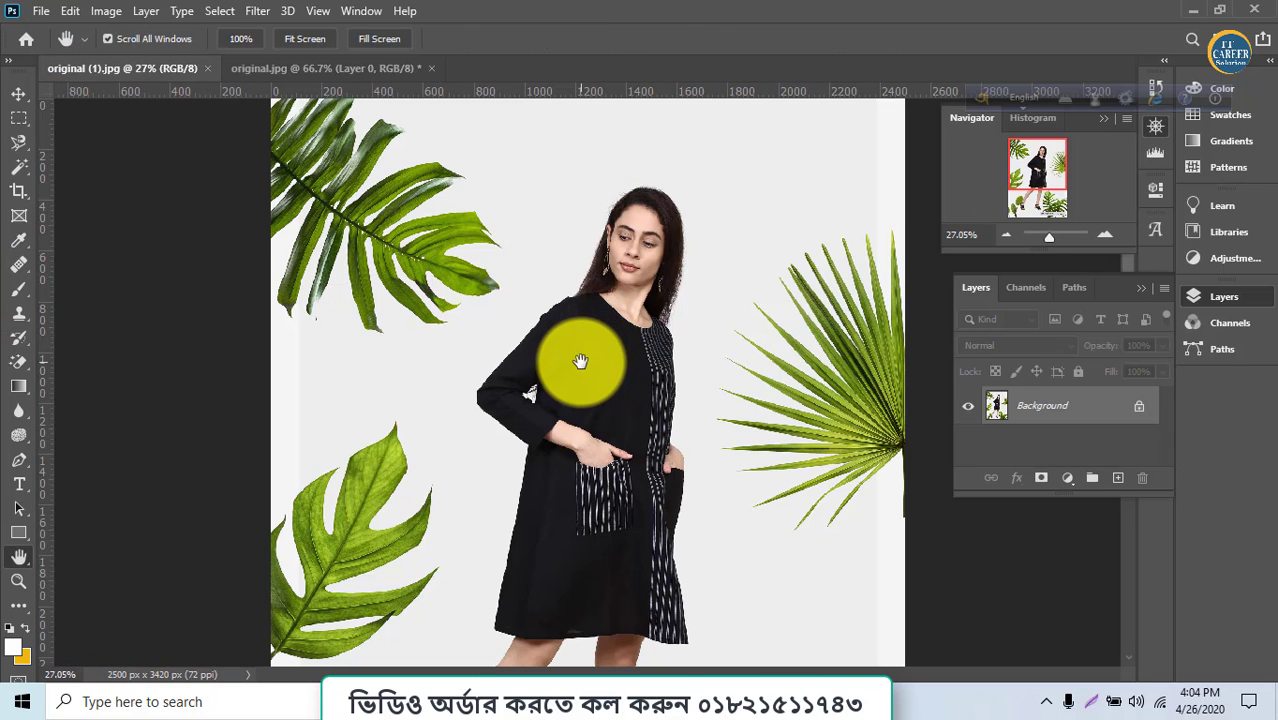
pyautogui.click(1137, 406)
pyautogui.click(70, 11)
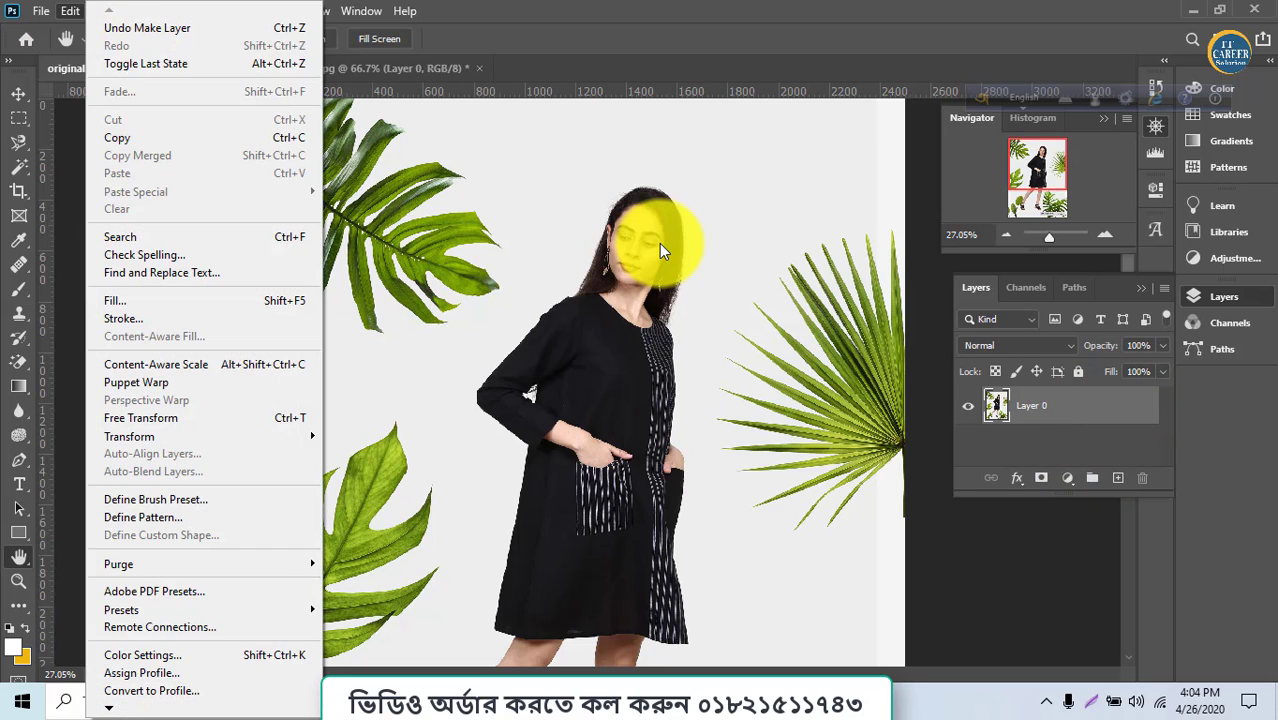
pyautogui.click(659, 243)
pyautogui.hotkey('ctrl', 't')
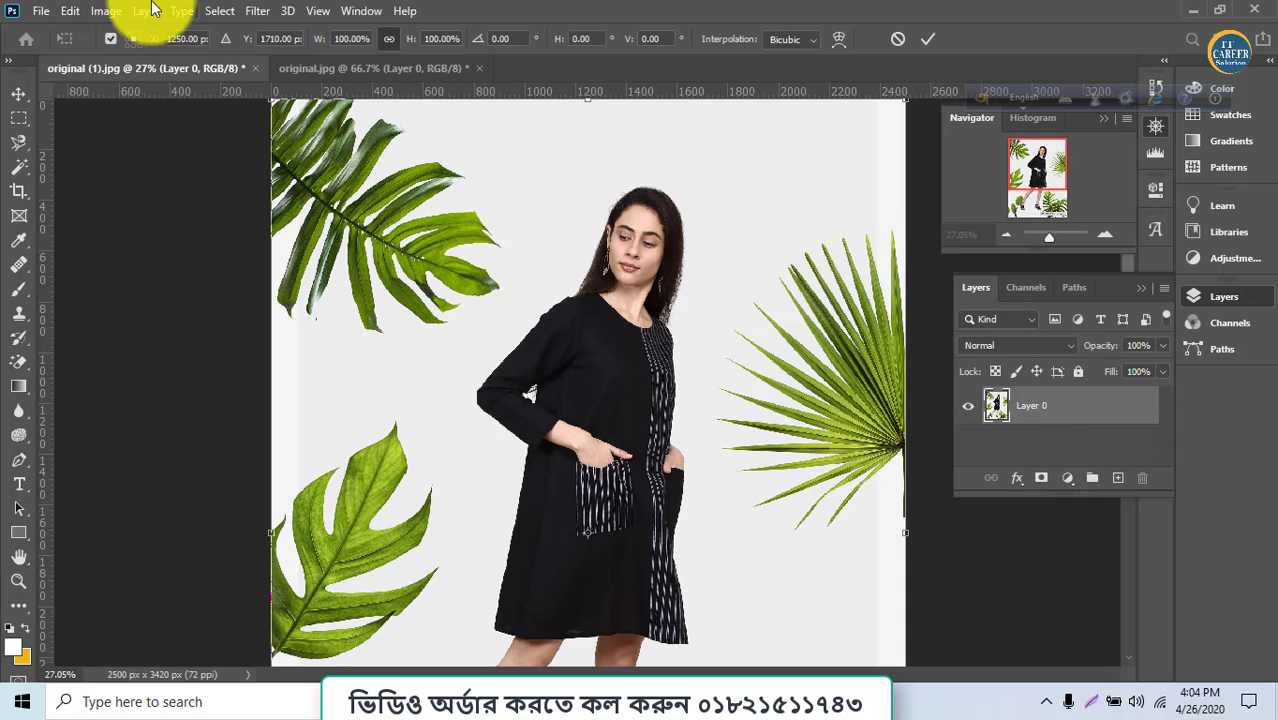
# Flip the photo of the woman horizontally and flip it back to its original orientation.
pyautogui.click(69, 13)
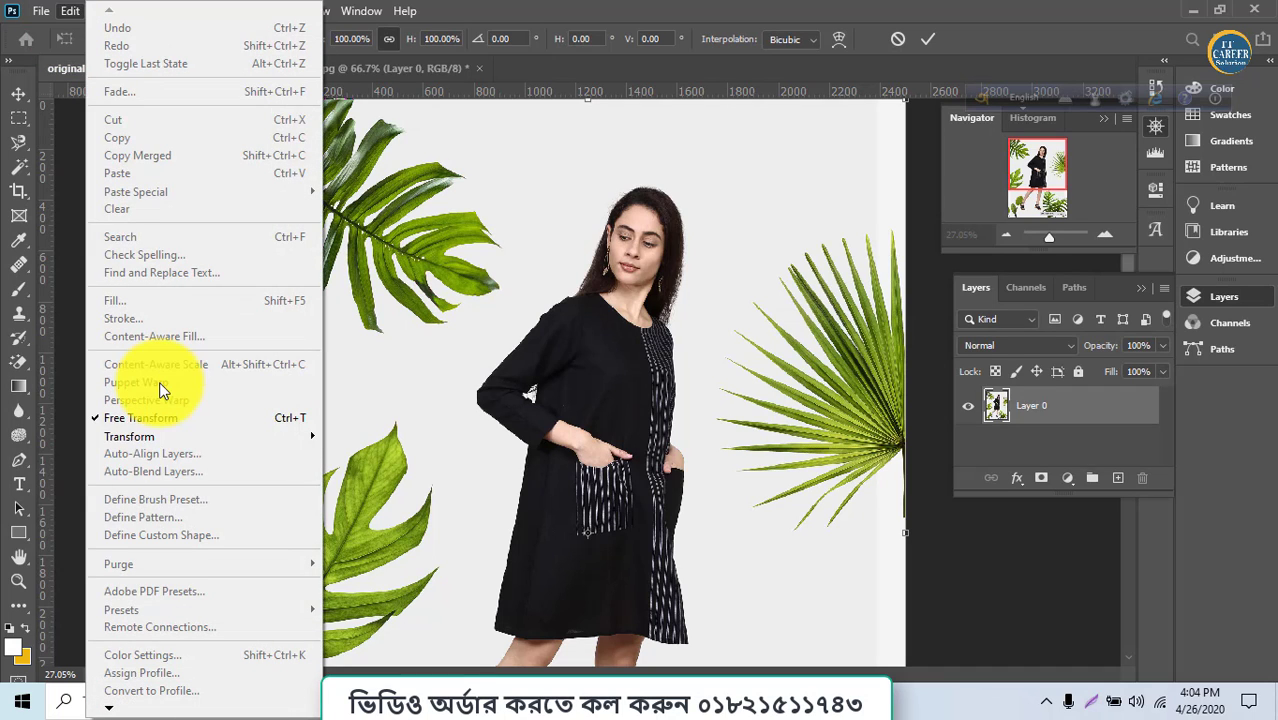
pyautogui.moveTo(155, 437)
pyautogui.click(472, 432)
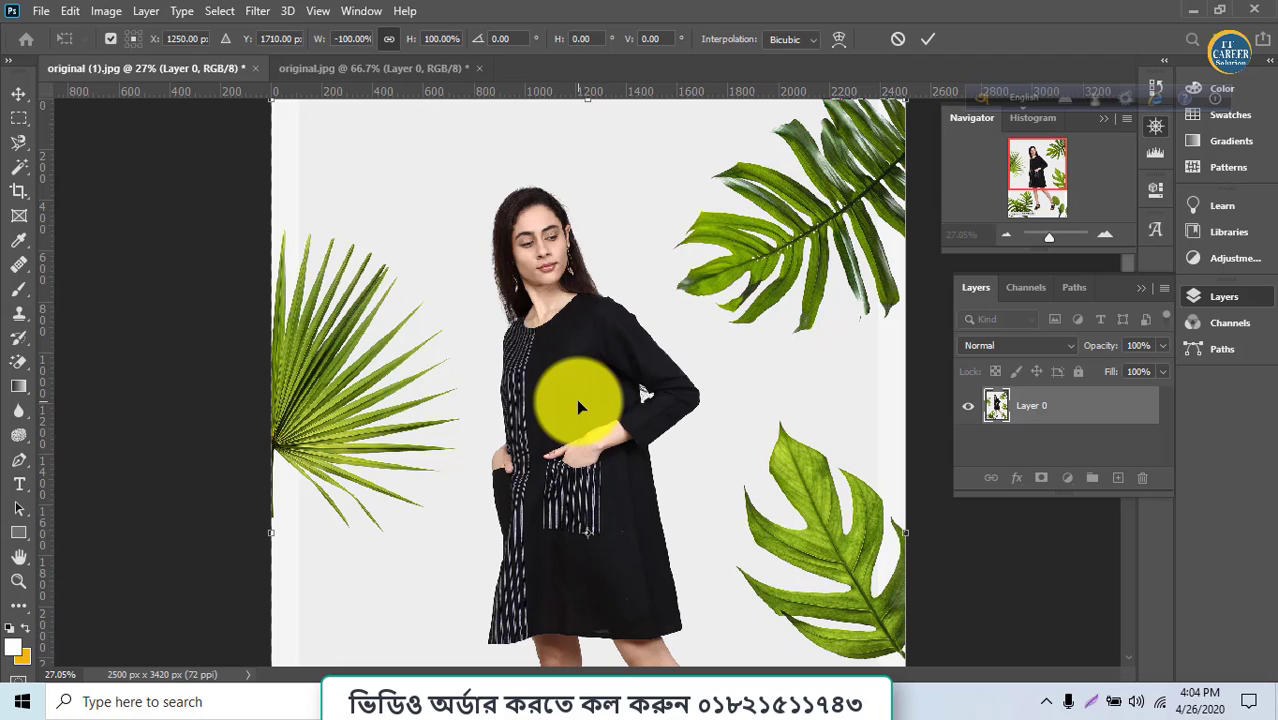
pyautogui.click(38, 13)
pyautogui.moveTo(72, 12)
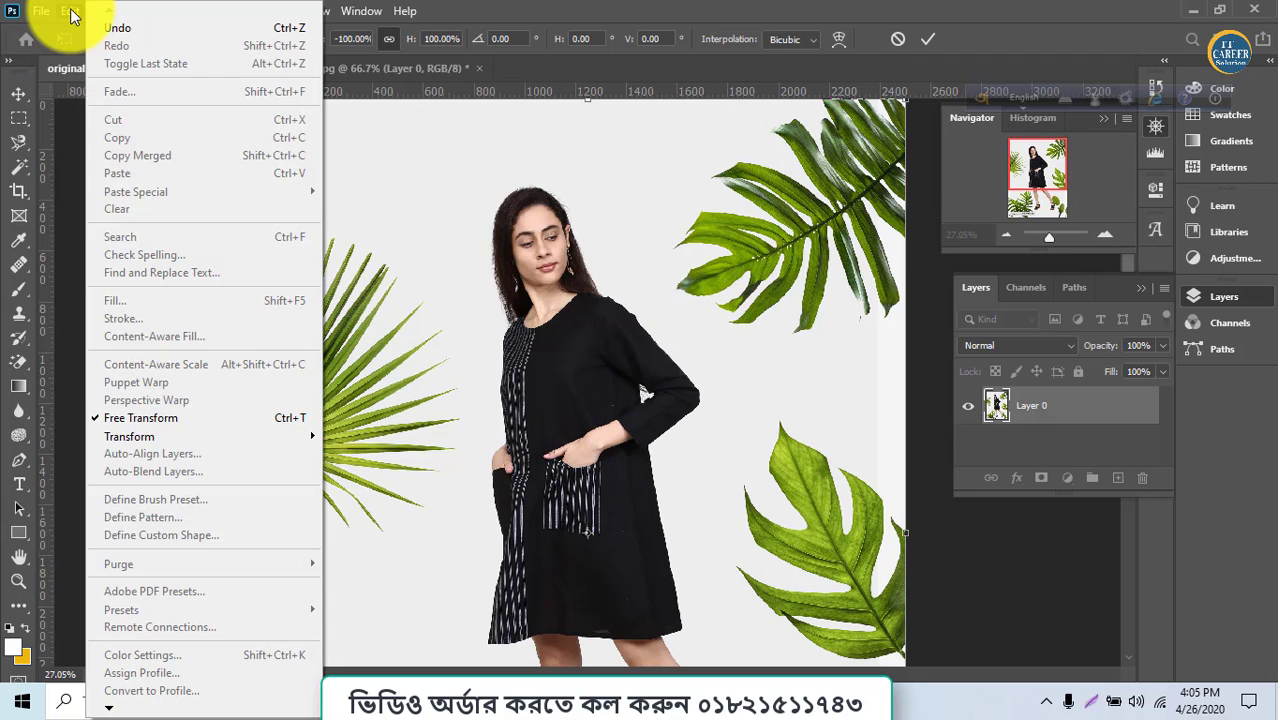
pyautogui.moveTo(155, 440)
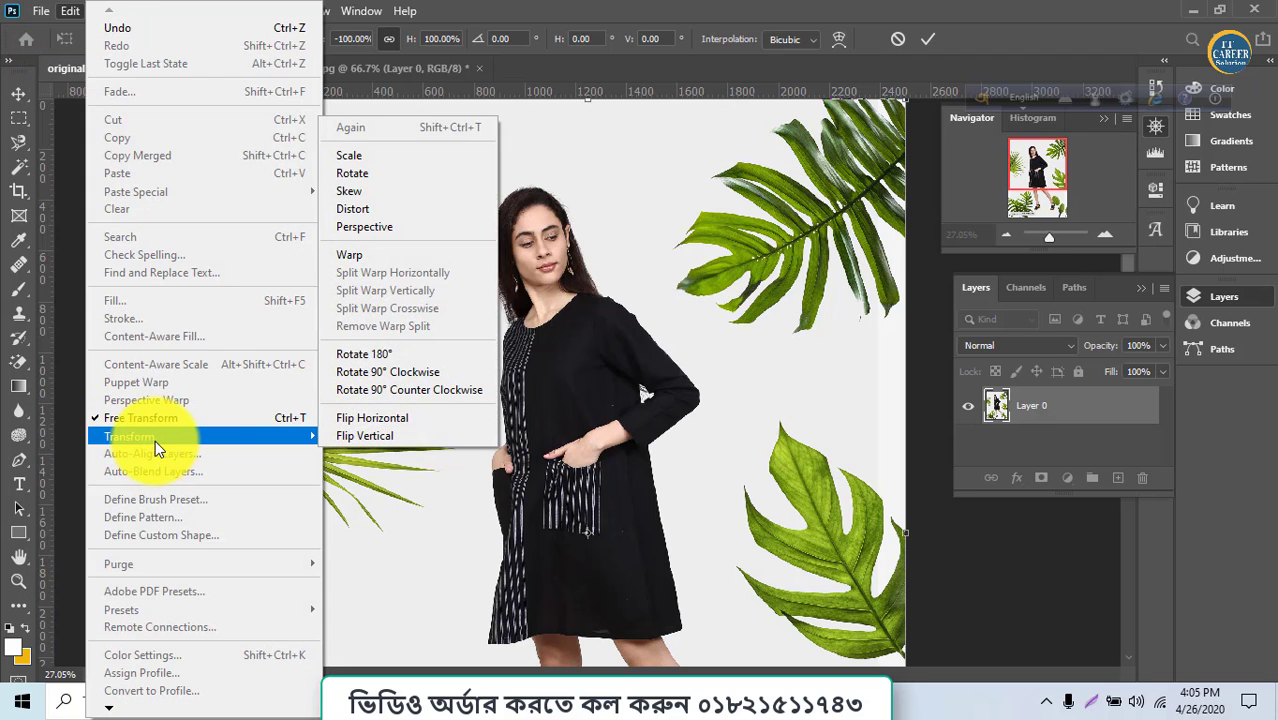
pyautogui.click(391, 420)
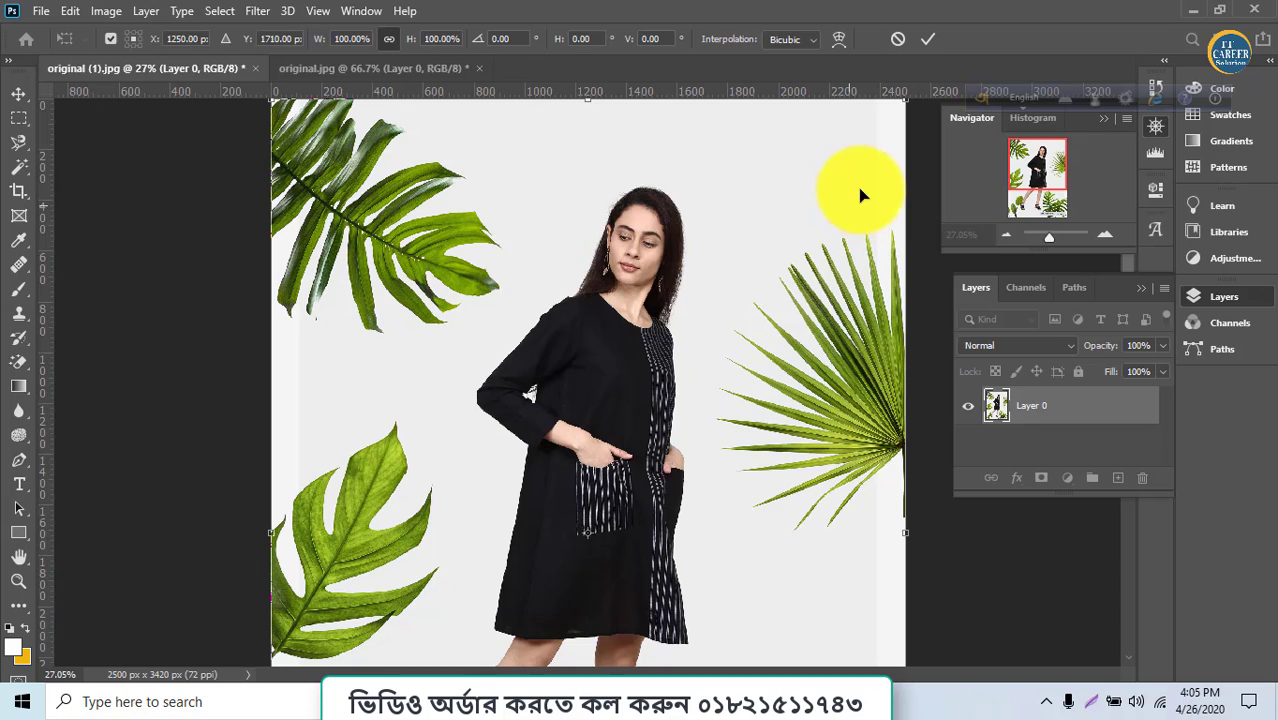
# Warp the photo of the woman in the black dress, pulling its upper part upward and shifting the figure slightly sideways.
pyautogui.click(838, 42)
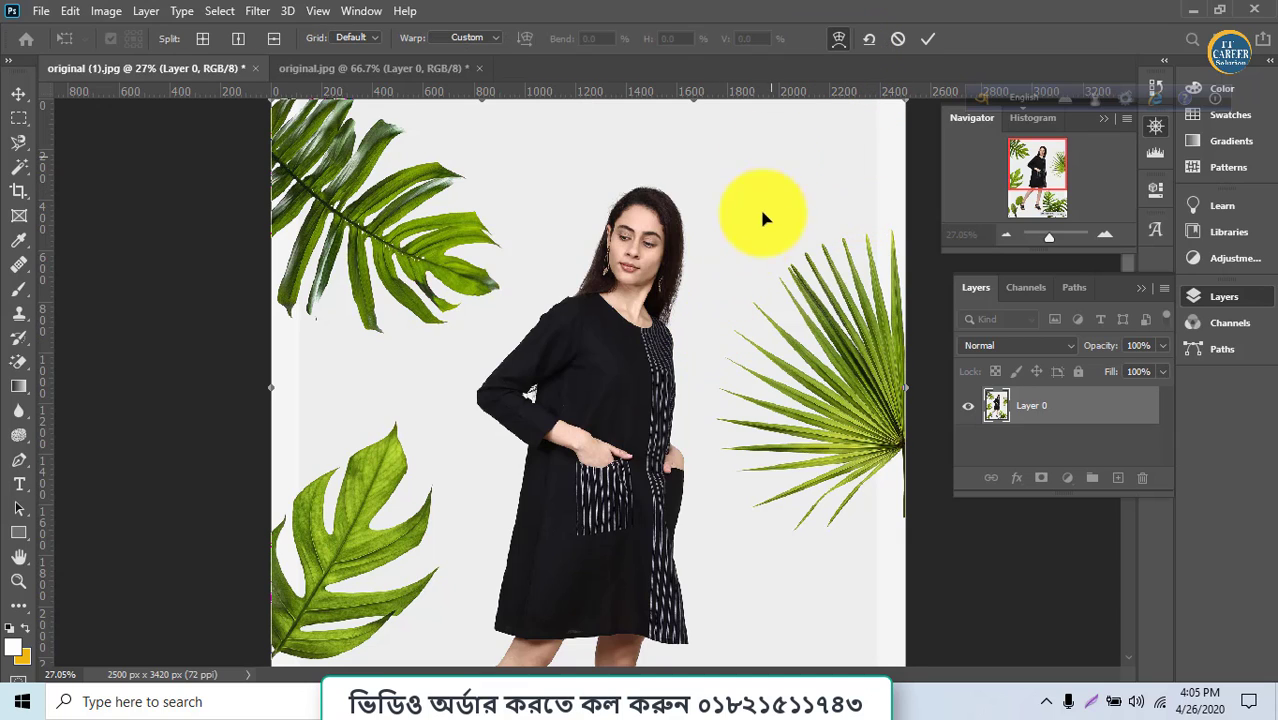
pyautogui.moveTo(742, 239); pyautogui.dragTo(756, 212)
pyautogui.moveTo(528, 308); pyautogui.dragTo(510, 268)
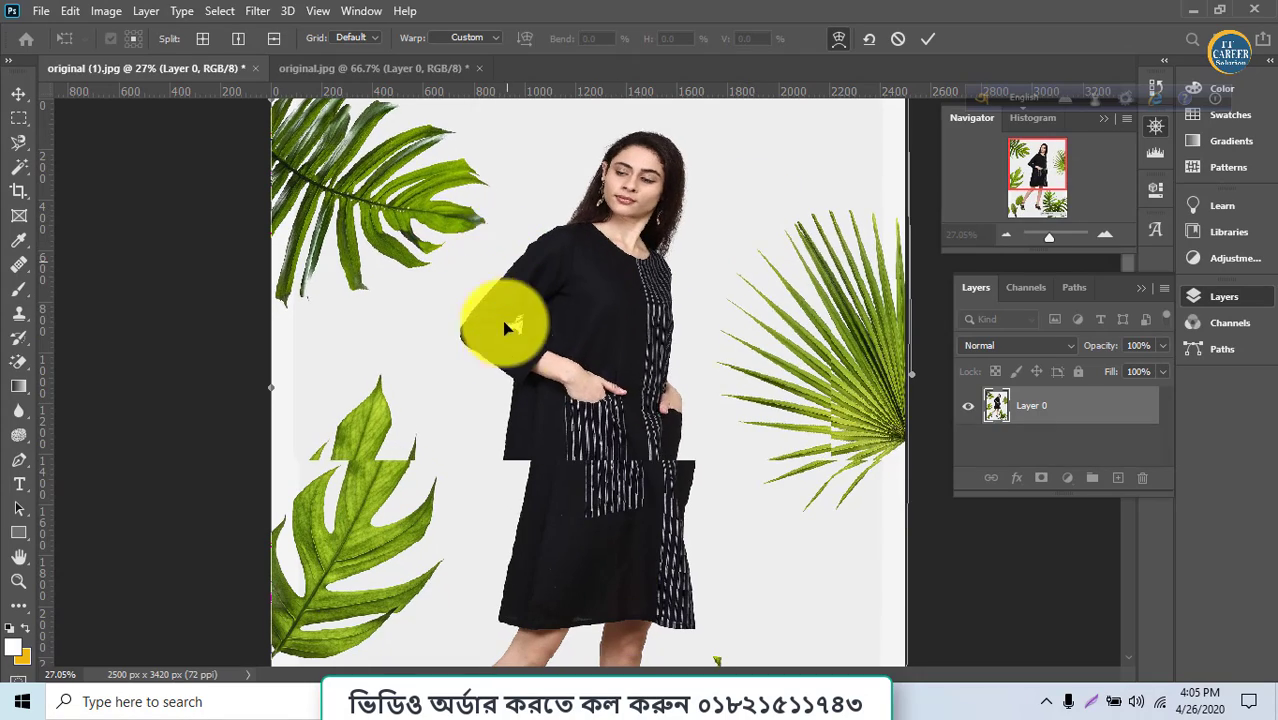
pyautogui.moveTo(505, 328); pyautogui.dragTo(502, 319)
pyautogui.moveTo(599, 374); pyautogui.dragTo(612, 392)
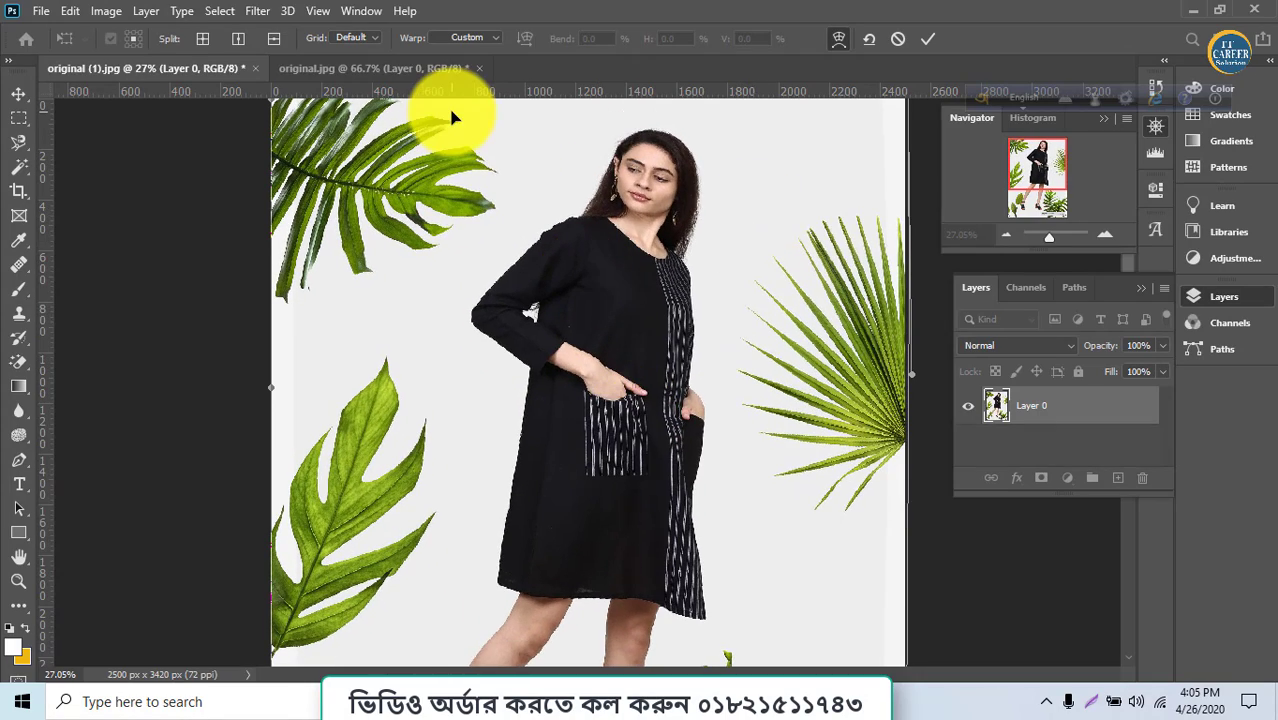
# Warp the whole photo further so its edges curve inward, transparent canvas shows around it, and the figure becomes very narrow.
pyautogui.hotkey('ctrl', '-')
pyautogui.hotkey('ctrl', '-')
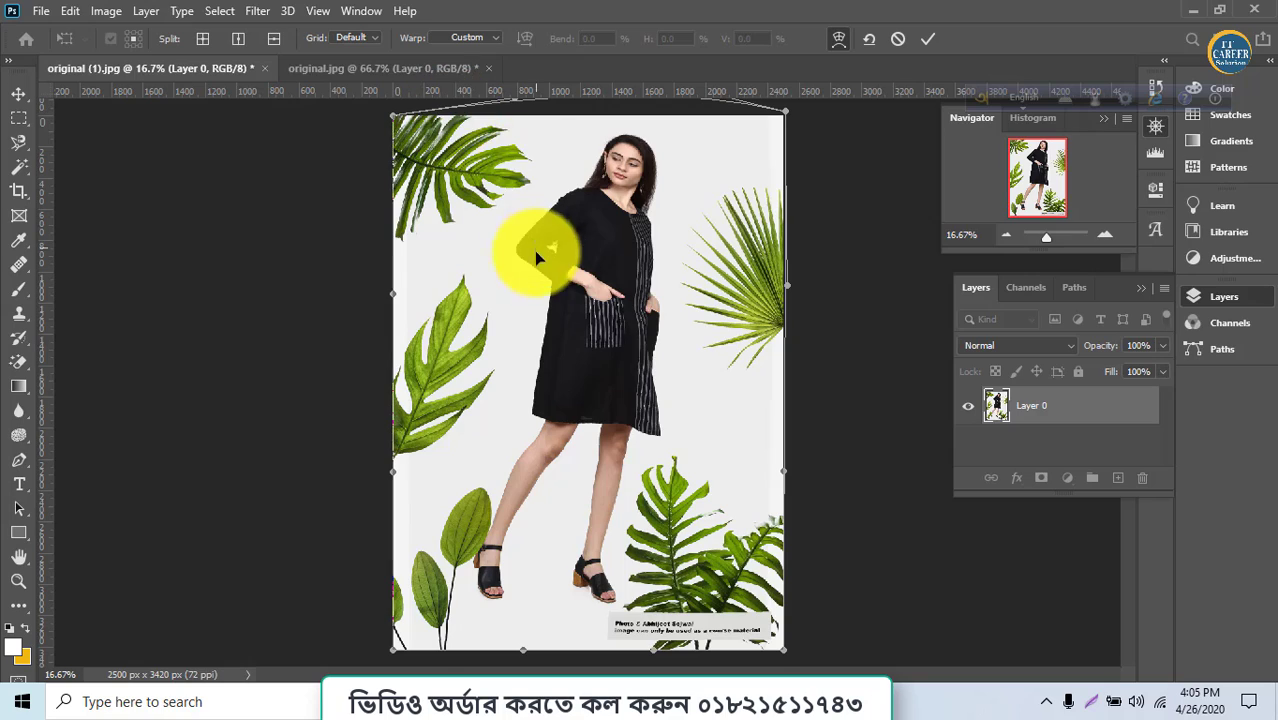
pyautogui.moveTo(534, 250); pyautogui.dragTo(488, 174)
pyautogui.moveTo(513, 337); pyautogui.dragTo(514, 508)
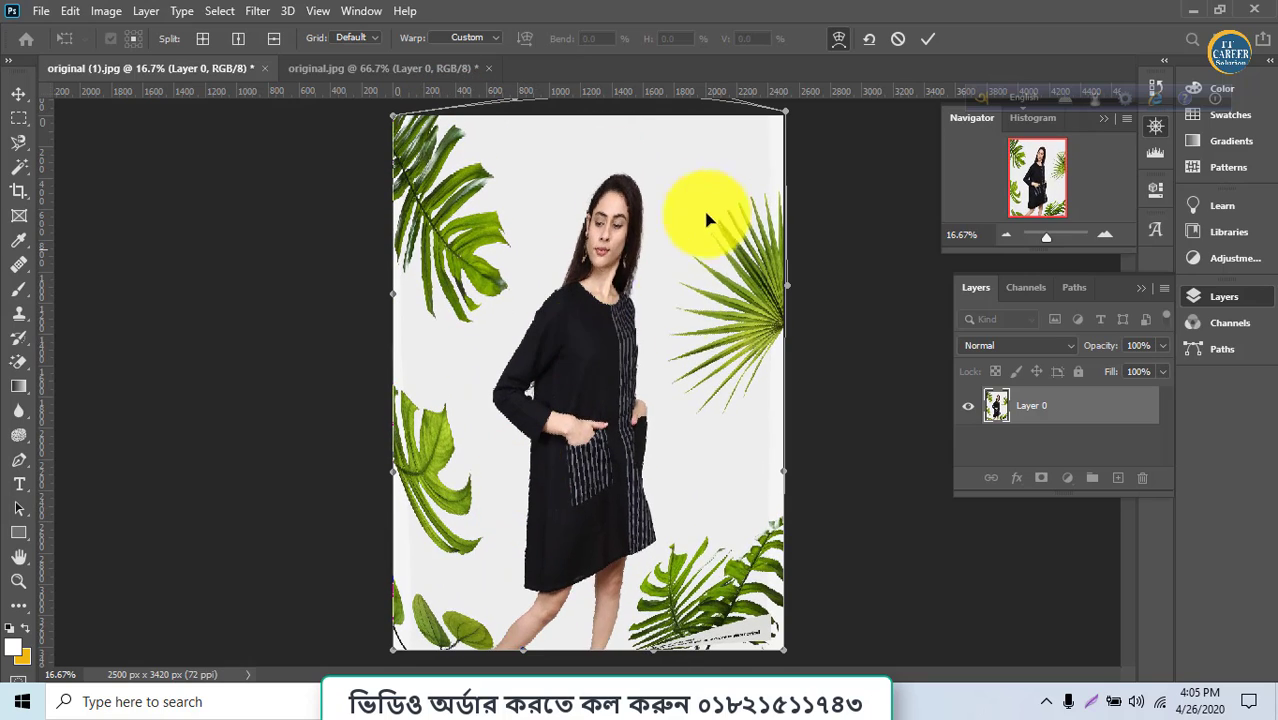
pyautogui.moveTo(699, 214); pyautogui.dragTo(633, 257)
pyautogui.moveTo(422, 322); pyautogui.dragTo(519, 517)
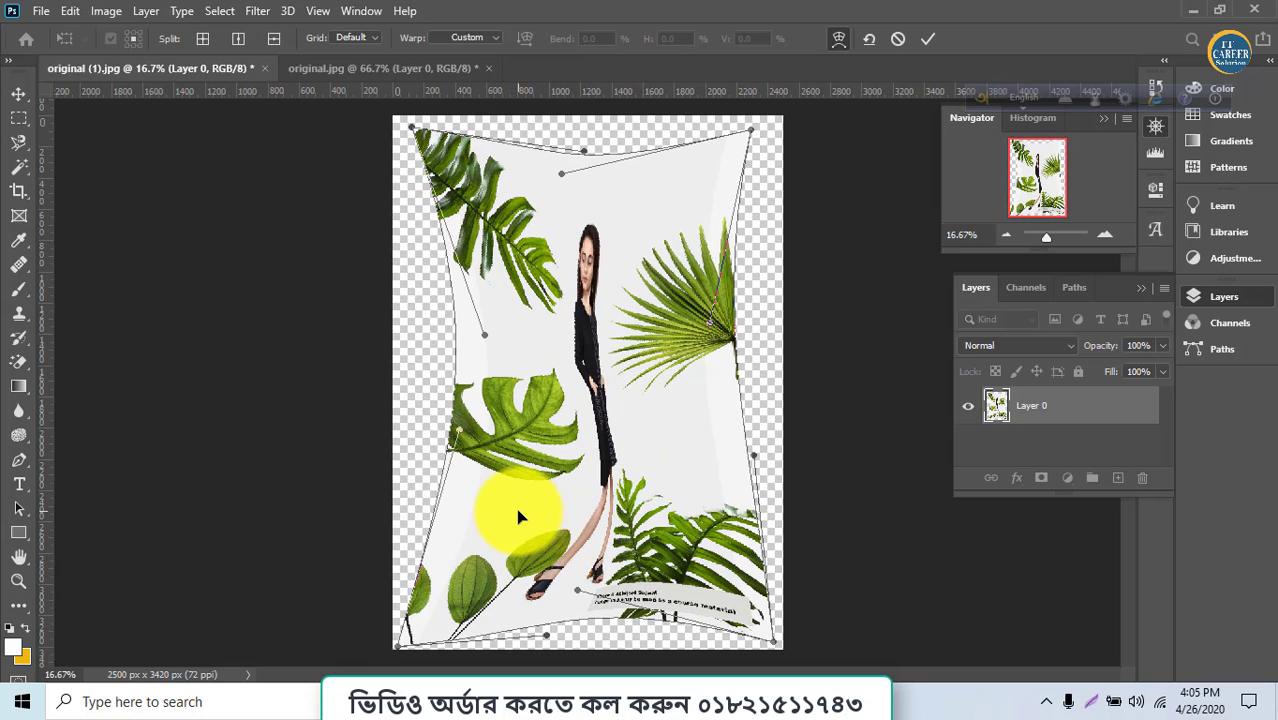
# In original.jpg, try warping the rooster photo by stretching the roosters upward and bending the scene, and discard the warp.
pyautogui.click(344, 66)
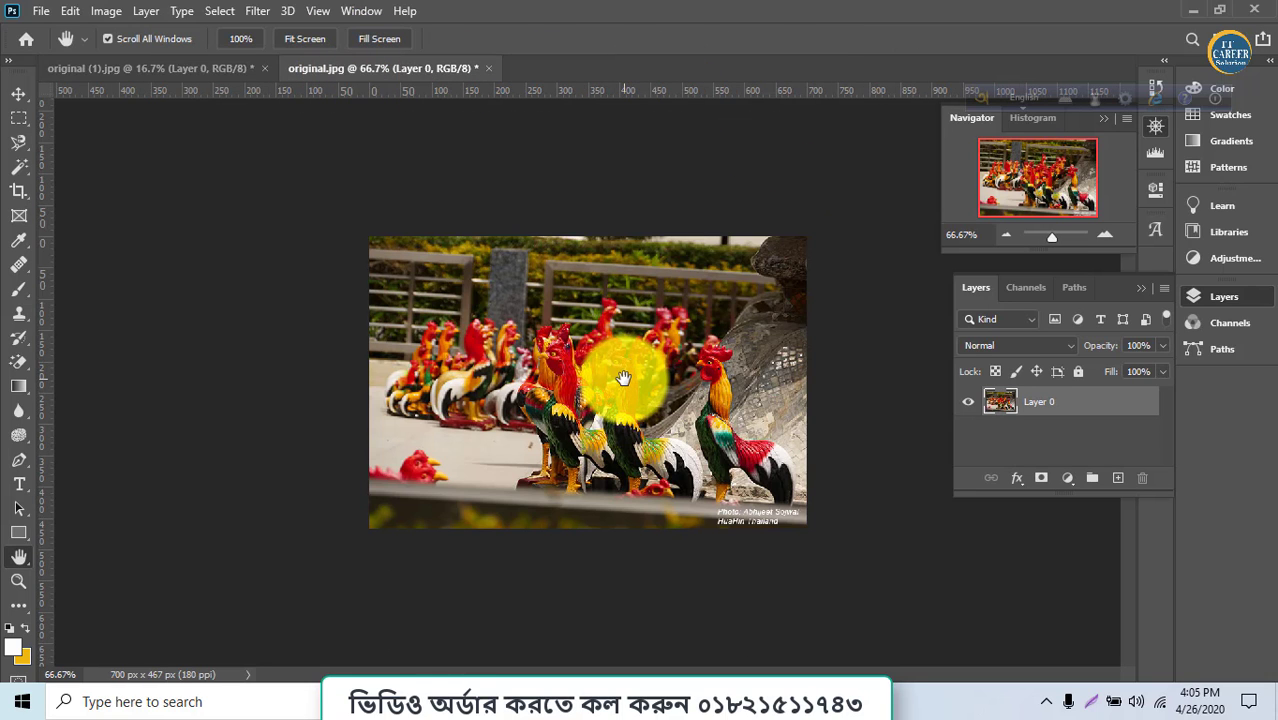
pyautogui.hotkey('ctrl', 't')
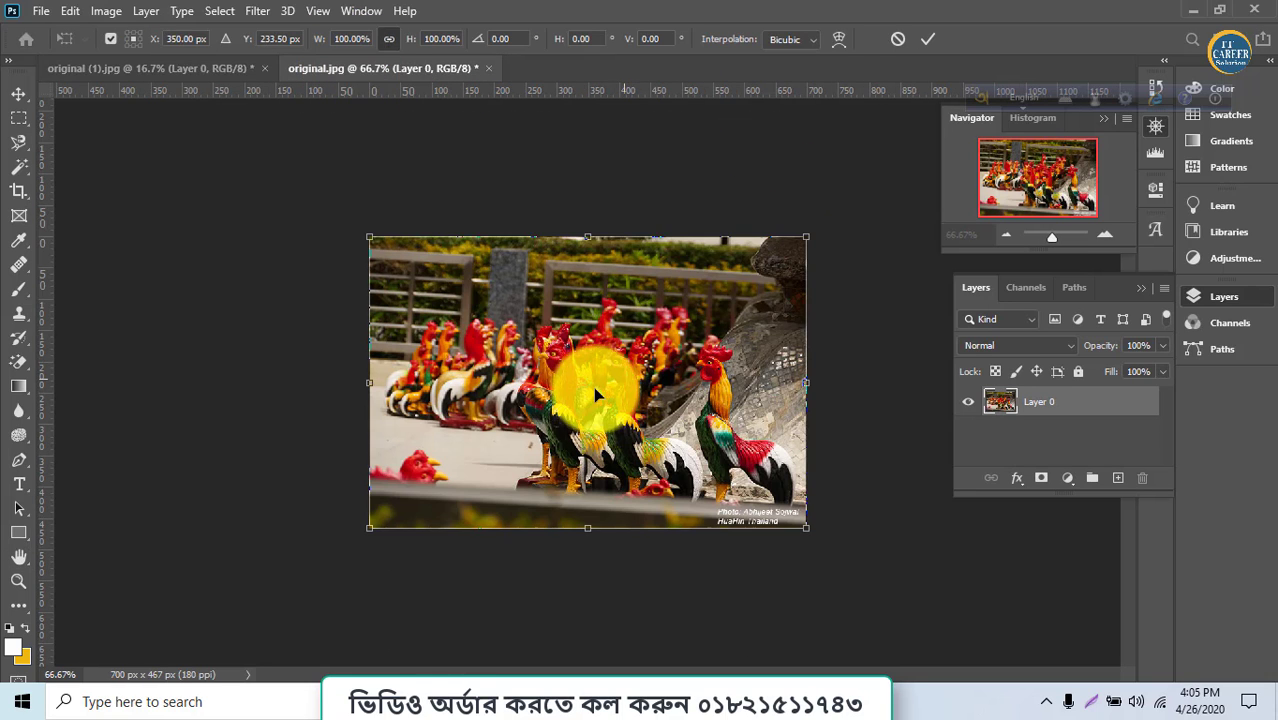
pyautogui.click(838, 40)
pyautogui.moveTo(571, 342); pyautogui.dragTo(579, 305)
pyautogui.moveTo(736, 365); pyautogui.dragTo(737, 340)
pyautogui.moveTo(516, 388); pyautogui.dragTo(515, 434)
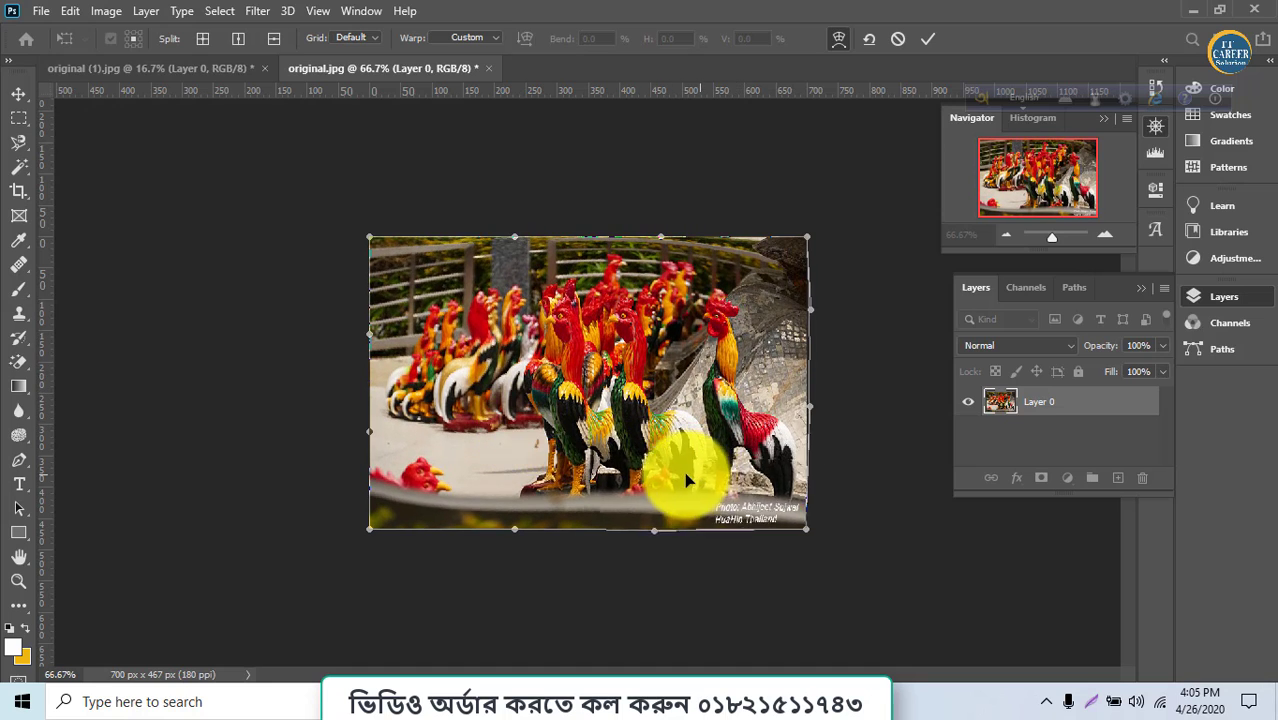
pyautogui.moveTo(686, 481); pyautogui.dragTo(740, 386)
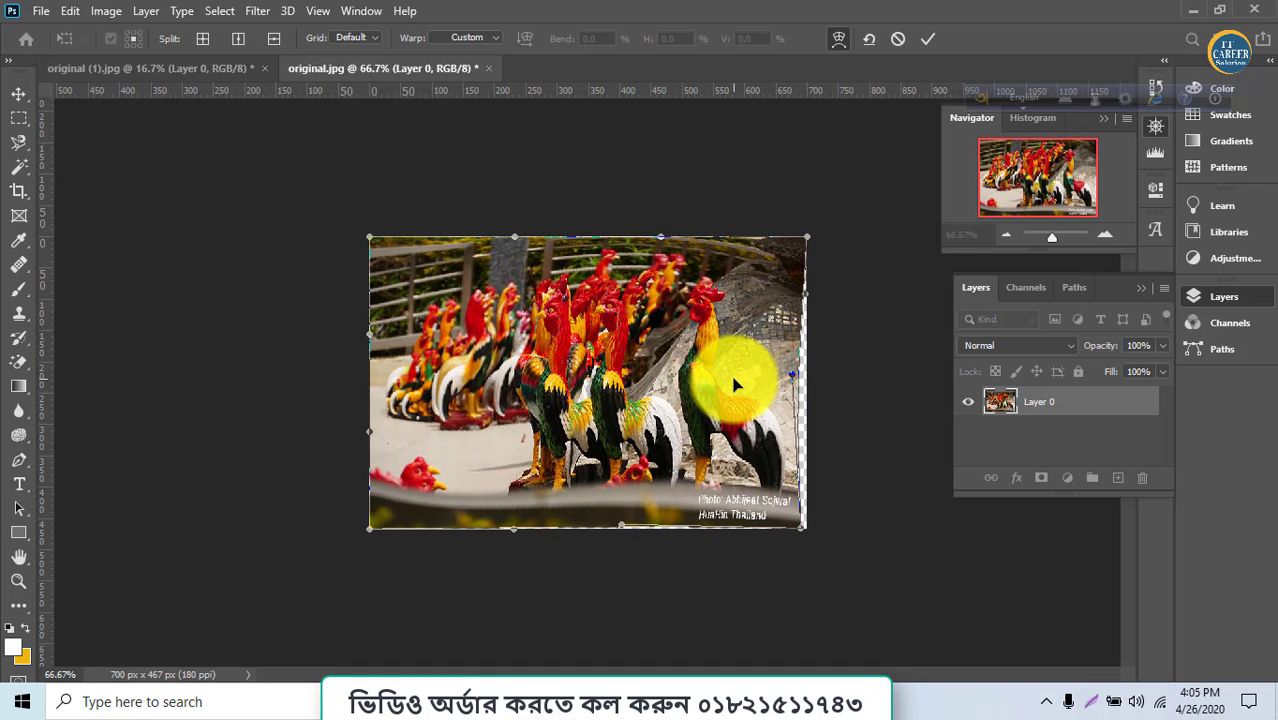
pyautogui.click(898, 39)
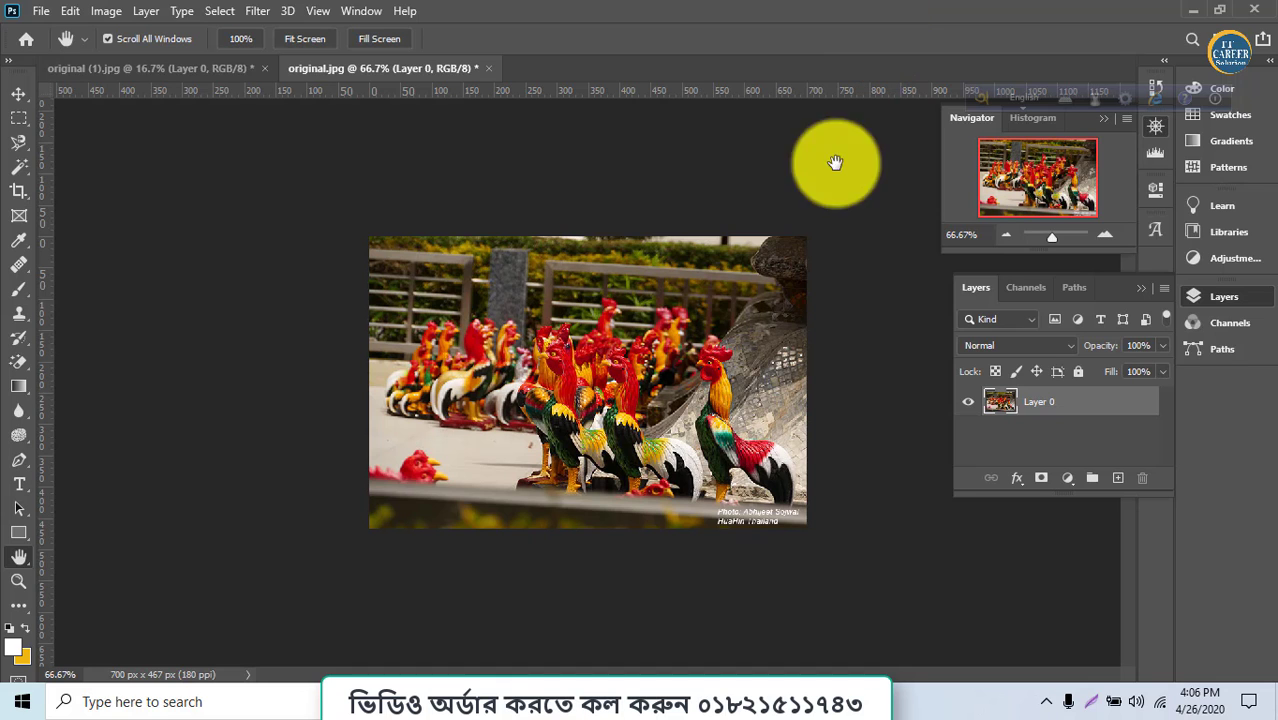
# Open 1st assignment.psd from the 06 Transformation folder of the Adove Photoshop directory.
pyautogui.click(500, 690)
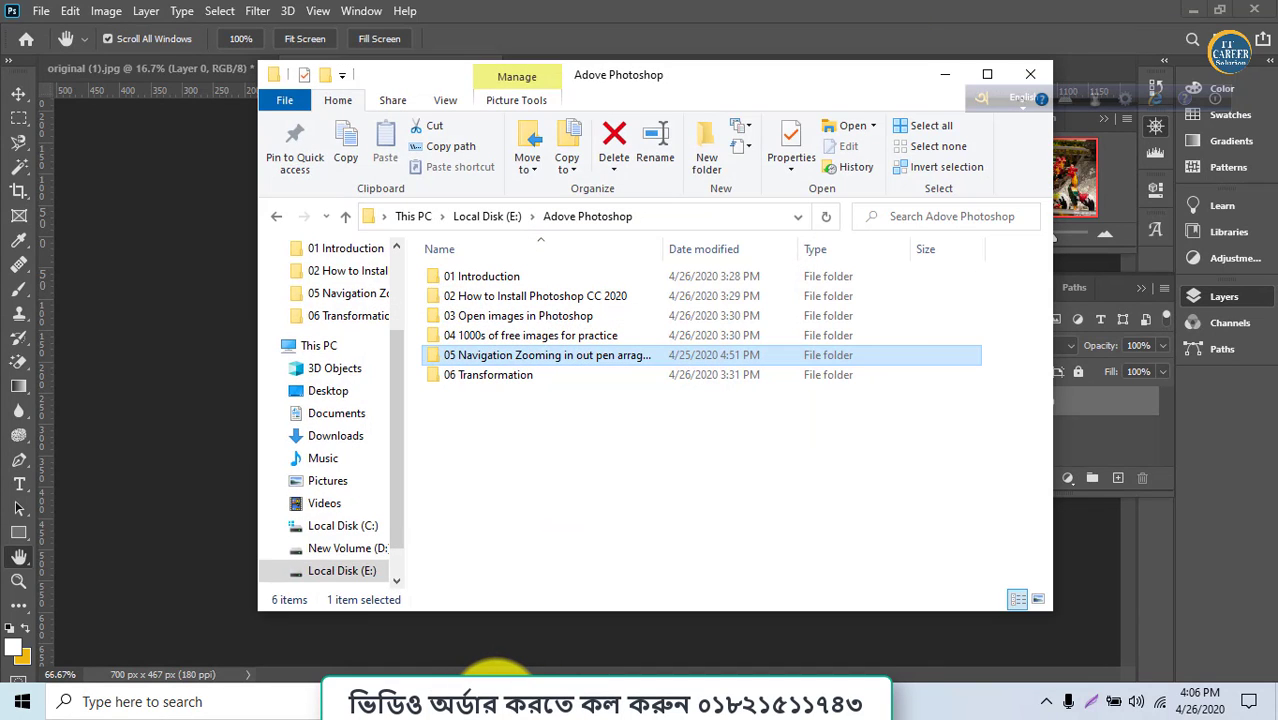
pyautogui.doubleClick(531, 386)
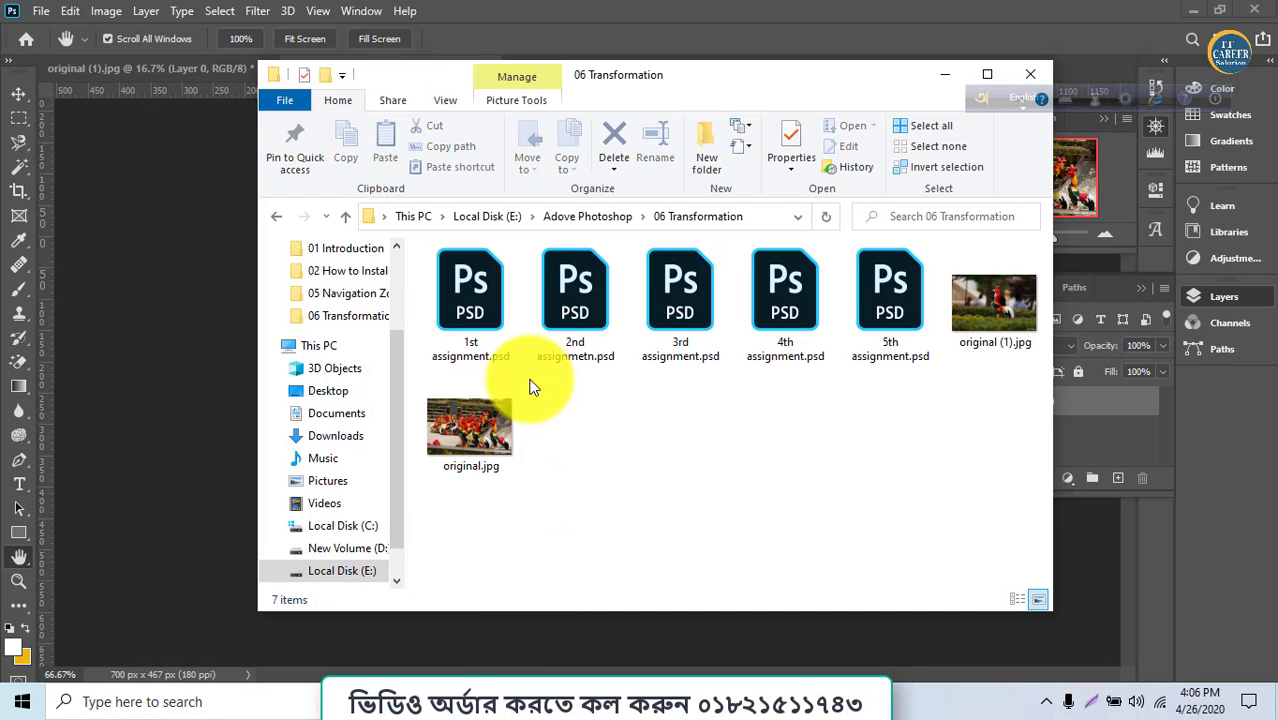
pyautogui.doubleClick(478, 336)
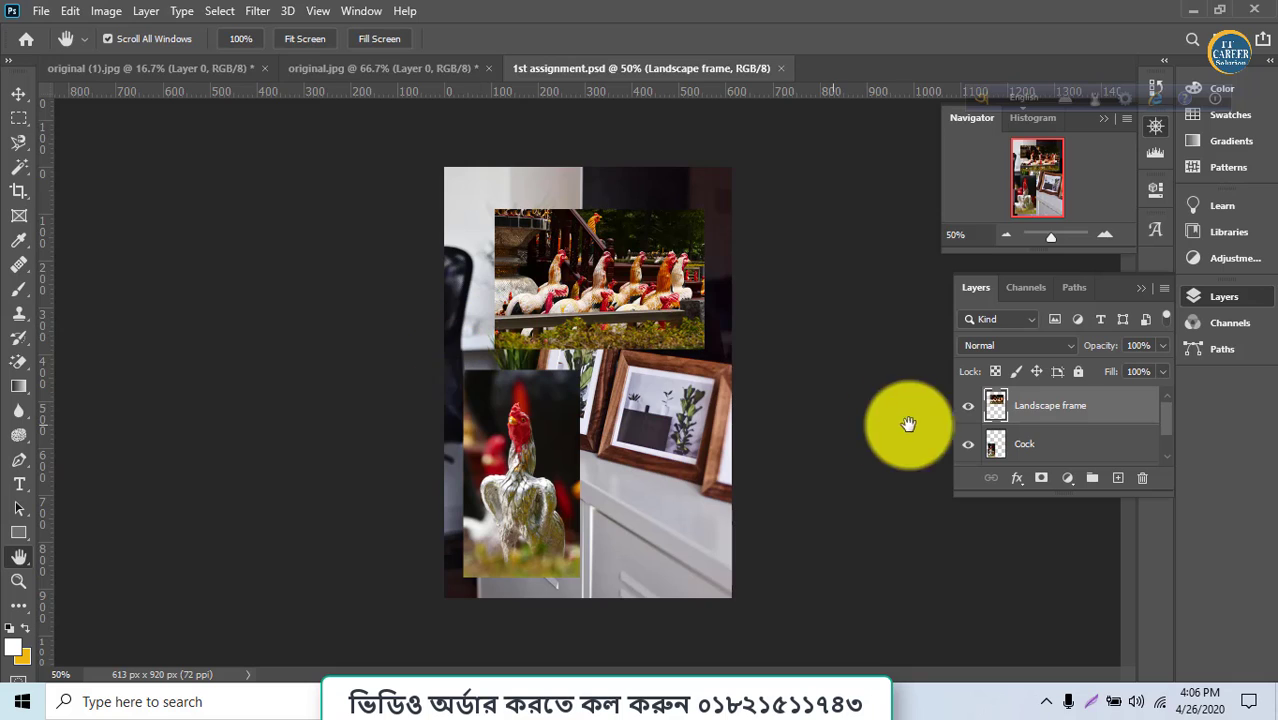
pyautogui.scroll(-2, 1070, 432)
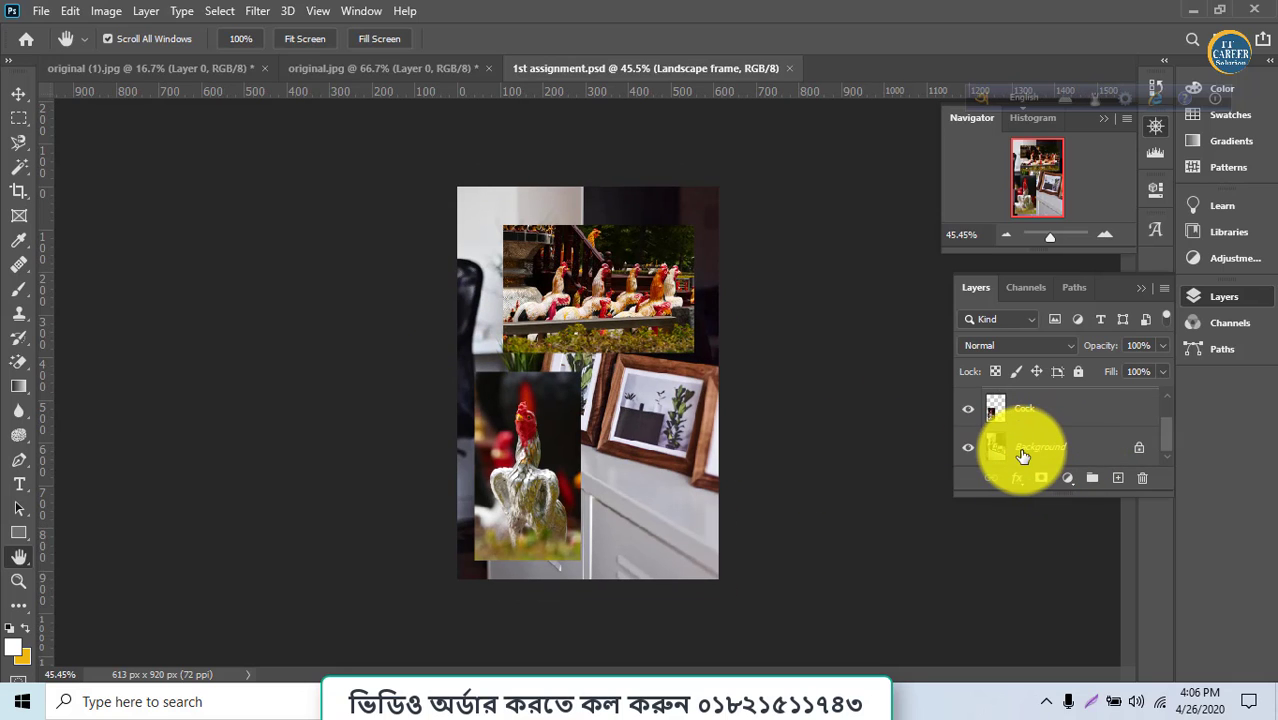
# Select the Cock layer and hide the Landscape frame layer so the picture frames are uncovered.
pyautogui.scroll(1, 1038, 440)
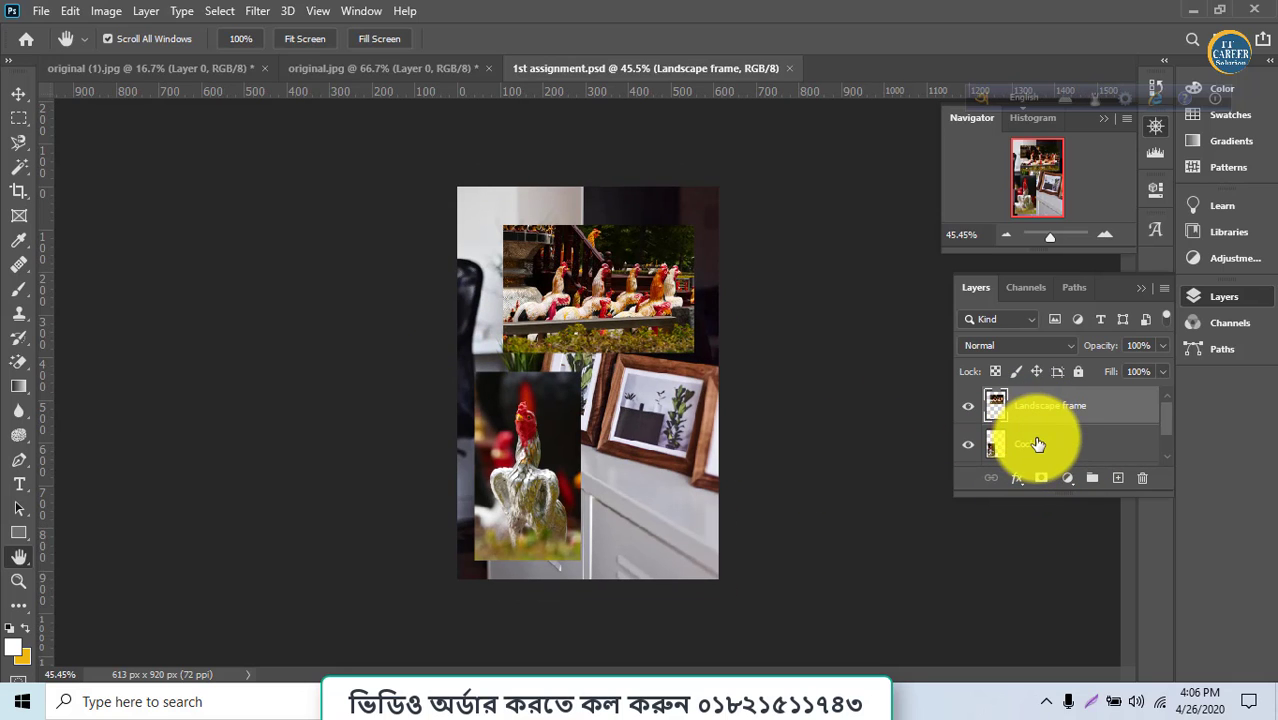
pyautogui.click(1030, 445)
pyautogui.scroll(-2, 1004, 448)
pyautogui.scroll(9, 587, 400)
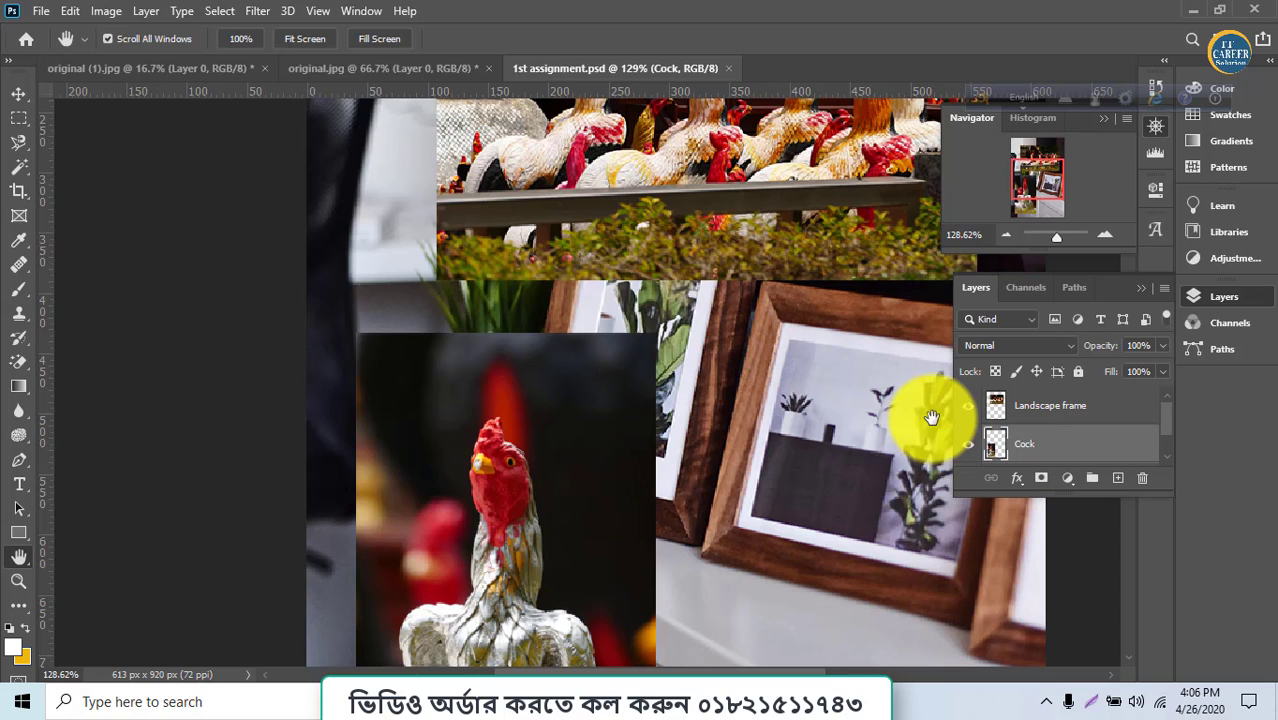
pyautogui.click(967, 406)
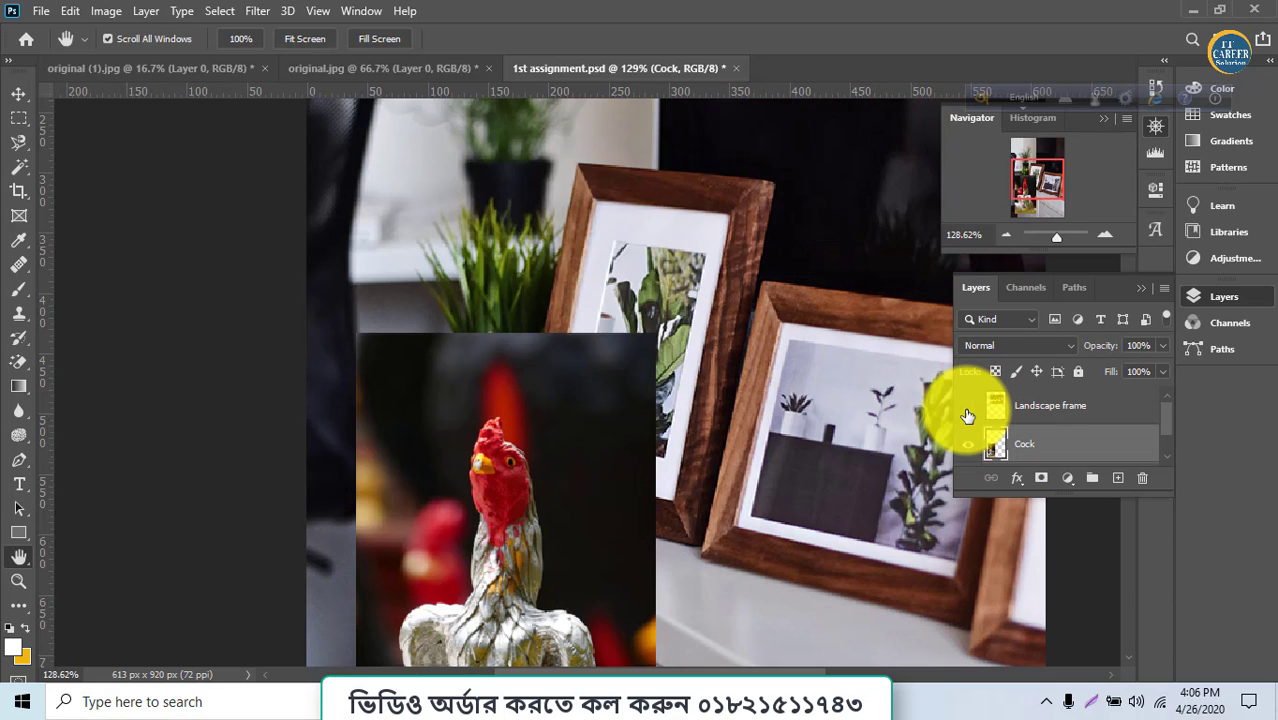
pyautogui.click(967, 408)
pyautogui.click(967, 410)
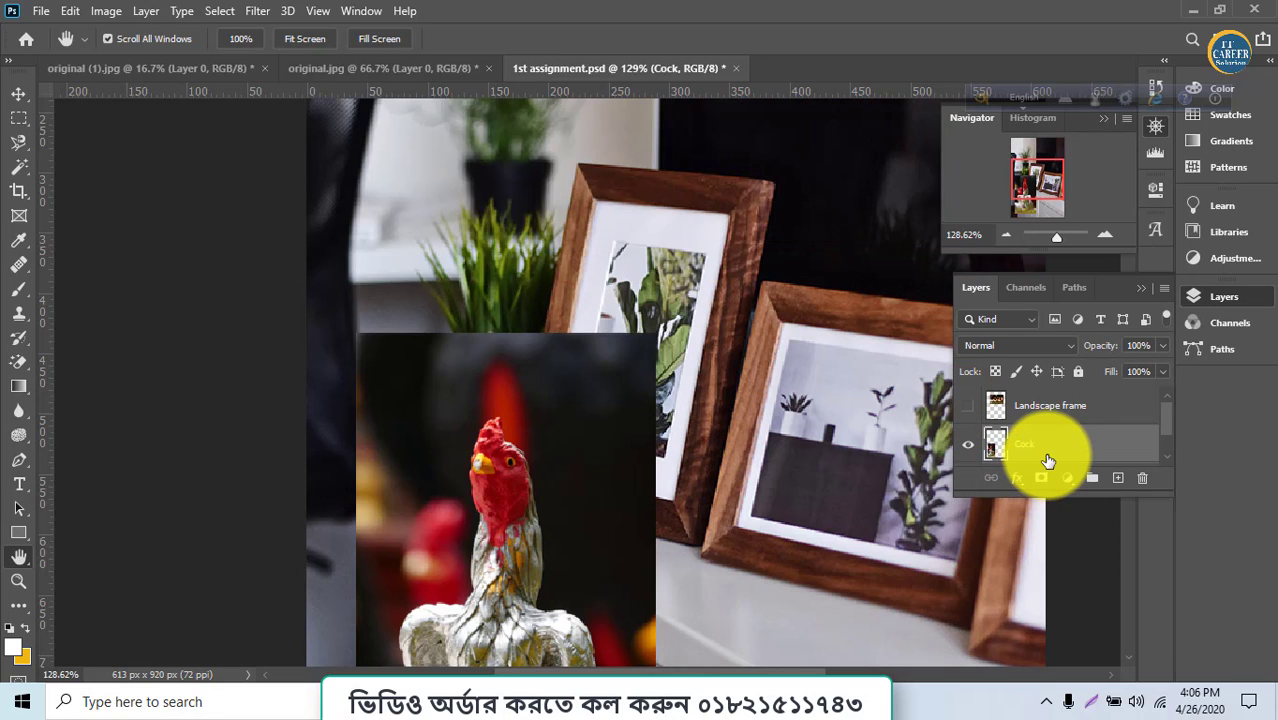
# Free Transform the Cock layer, scaling it to about 62% and moving it over the upright picture frame.
pyautogui.hotkey('ctrl', 't')
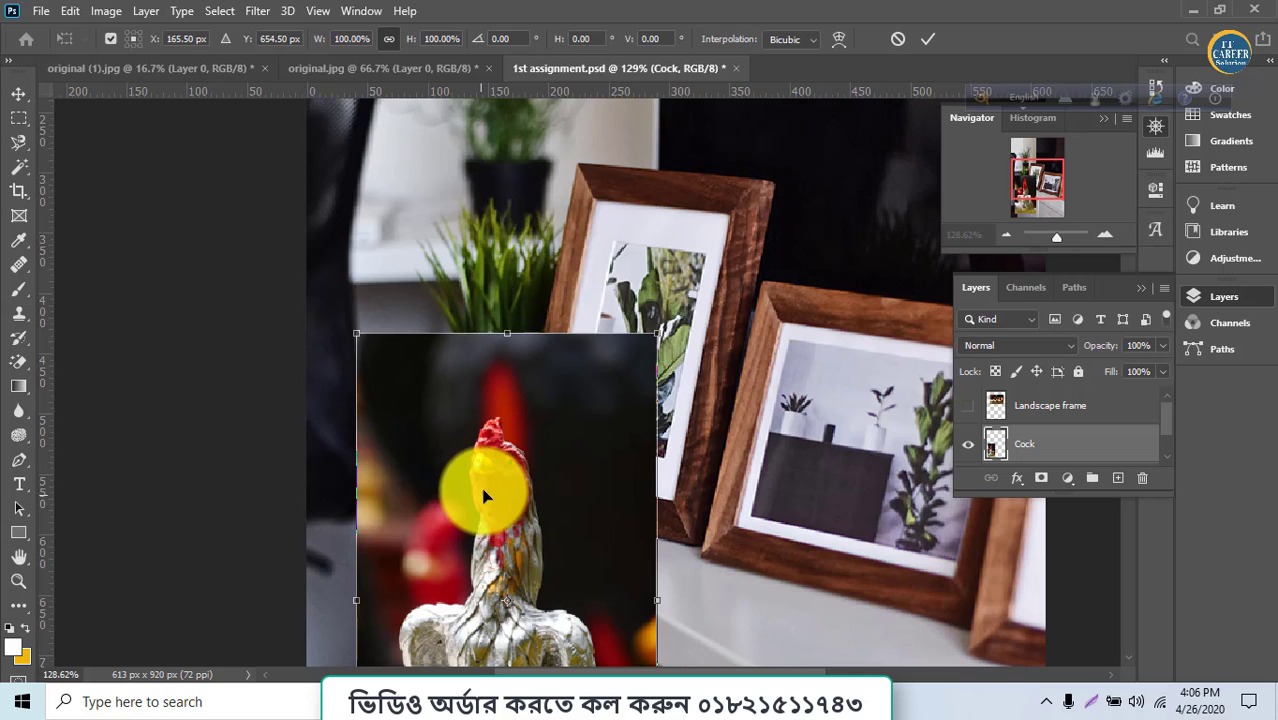
pyautogui.moveTo(483, 495); pyautogui.dragTo(588, 284)
pyautogui.moveTo(760, 651); pyautogui.dragTo(645, 446)
pyautogui.moveTo(596, 320); pyautogui.dragTo(690, 474)
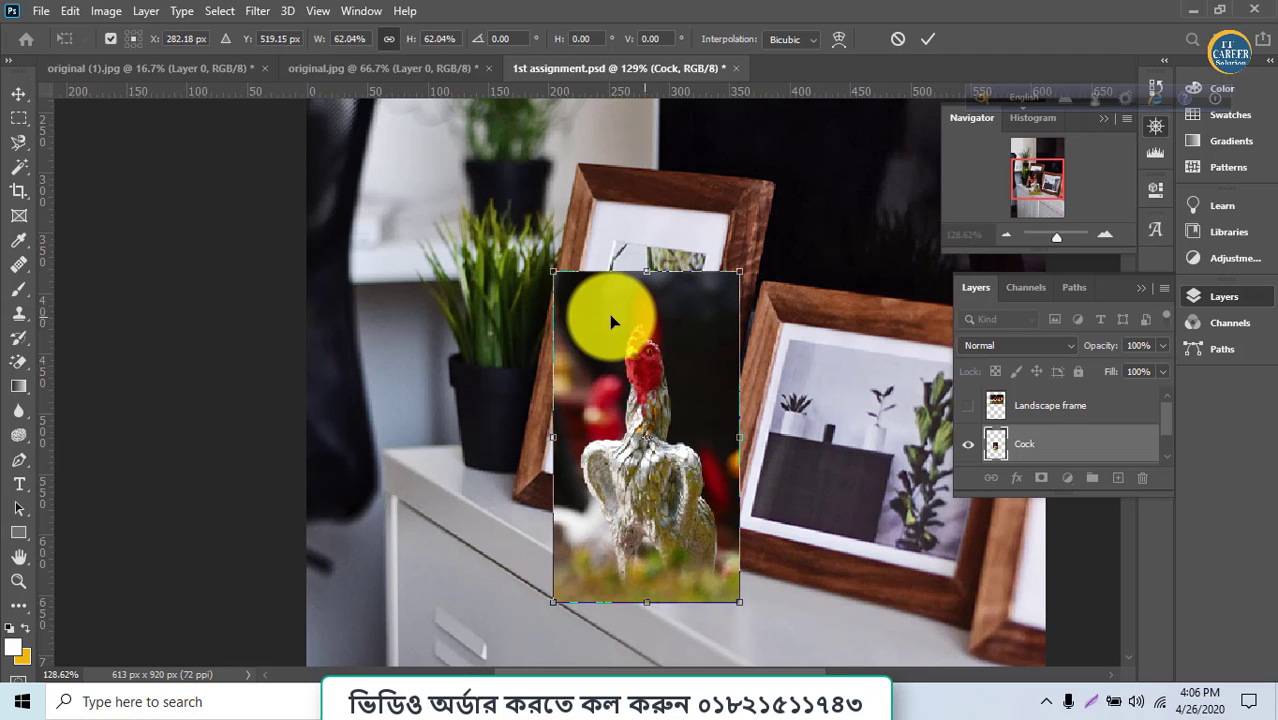
# Distort the four corners of the rooster photo to match the tilted picture opening of the upright frame.
pyautogui.moveTo(553, 272); pyautogui.dragTo(616, 246)
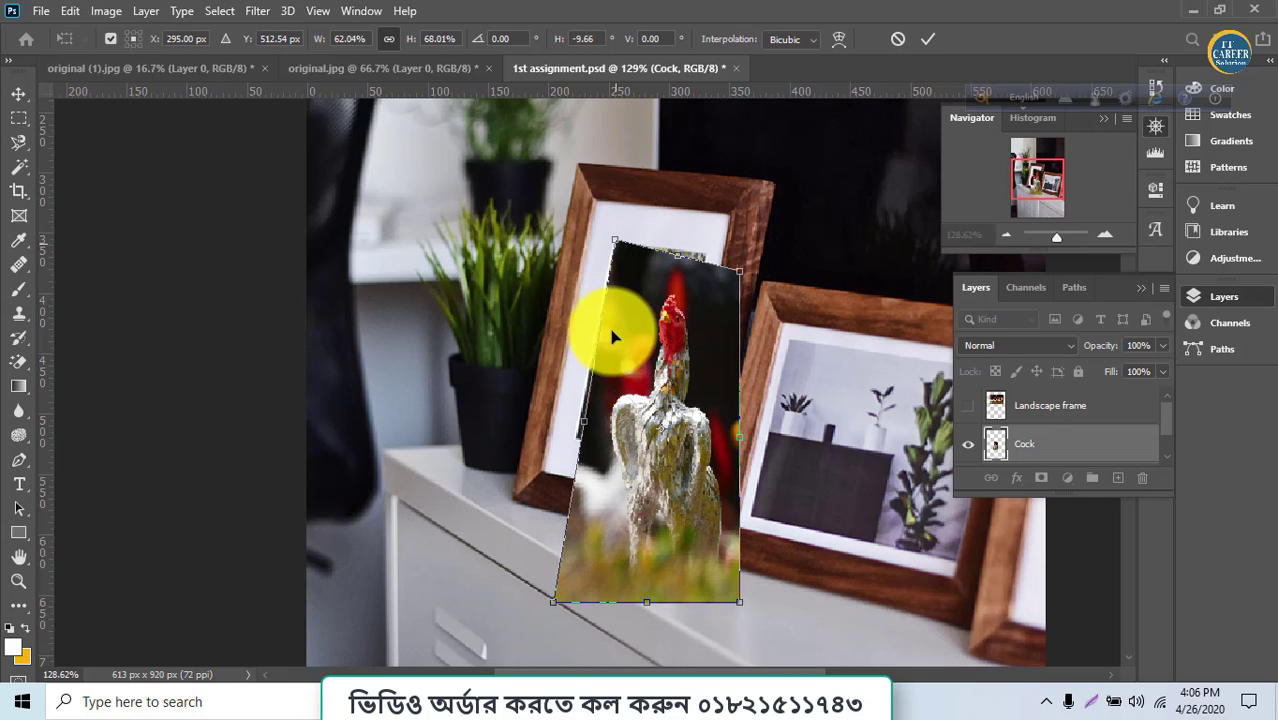
pyautogui.moveTo(555, 606); pyautogui.dragTo(579, 444)
pyautogui.moveTo(737, 604); pyautogui.dragTo(663, 458)
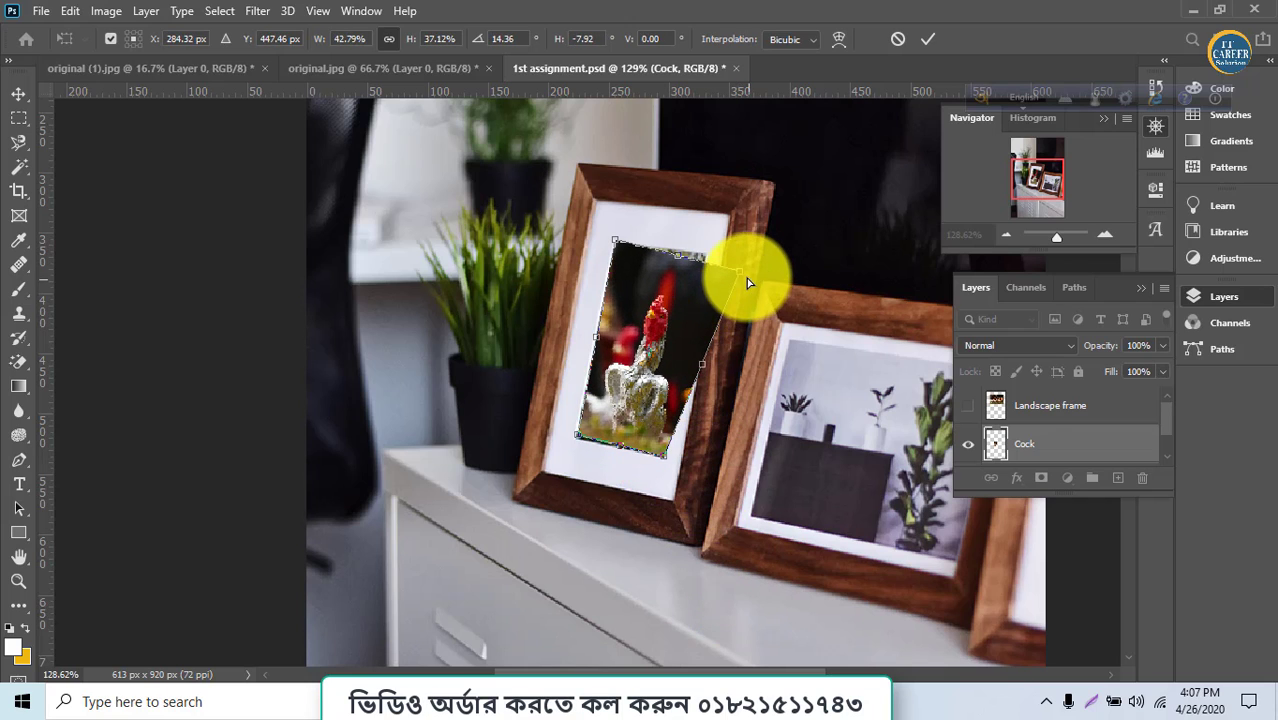
pyautogui.moveTo(741, 277); pyautogui.dragTo(707, 260)
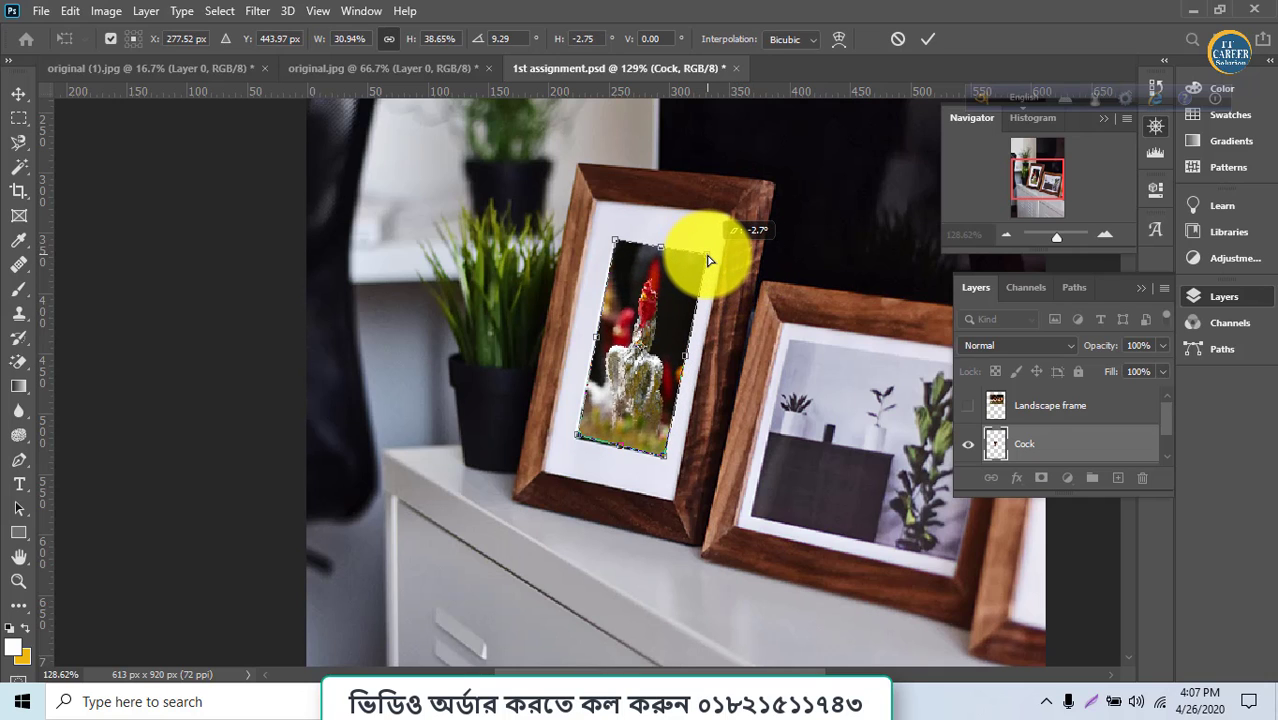
# Fine-tune the lower corners of the rooster photo inside the upright frame and apply the transformation.
pyautogui.scroll(5, 684, 269)
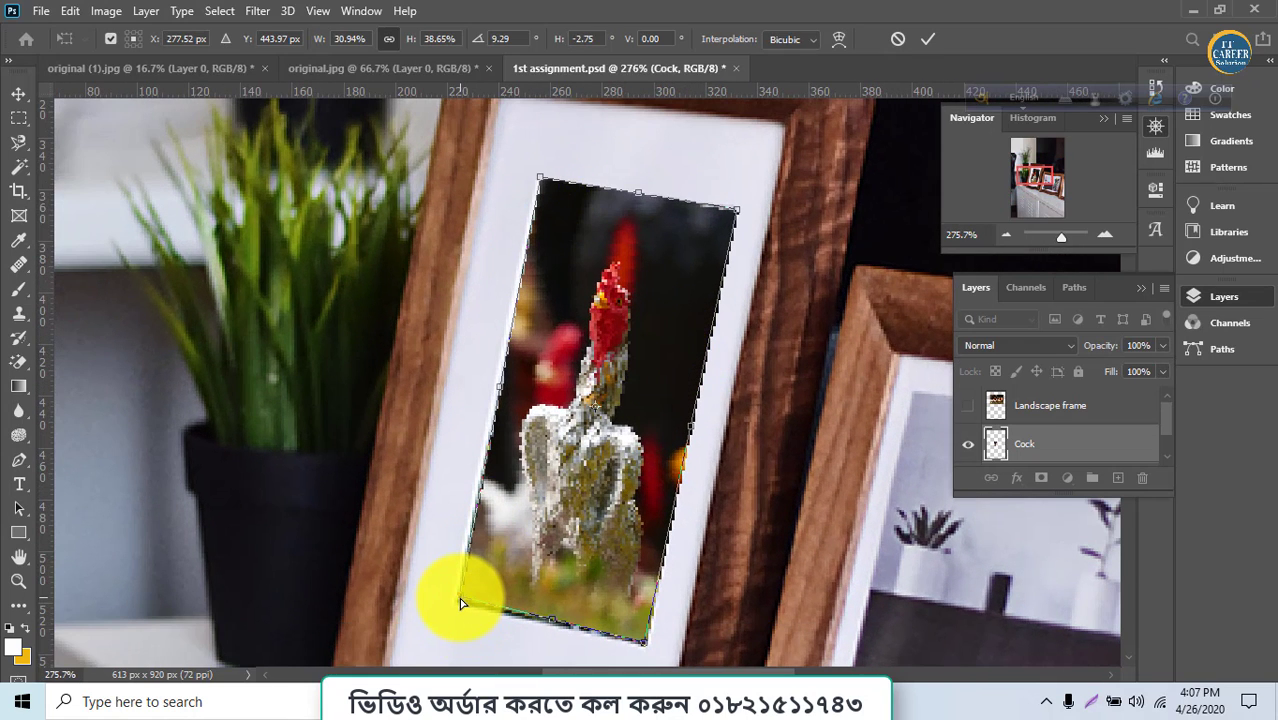
pyautogui.moveTo(462, 603); pyautogui.dragTo(457, 610)
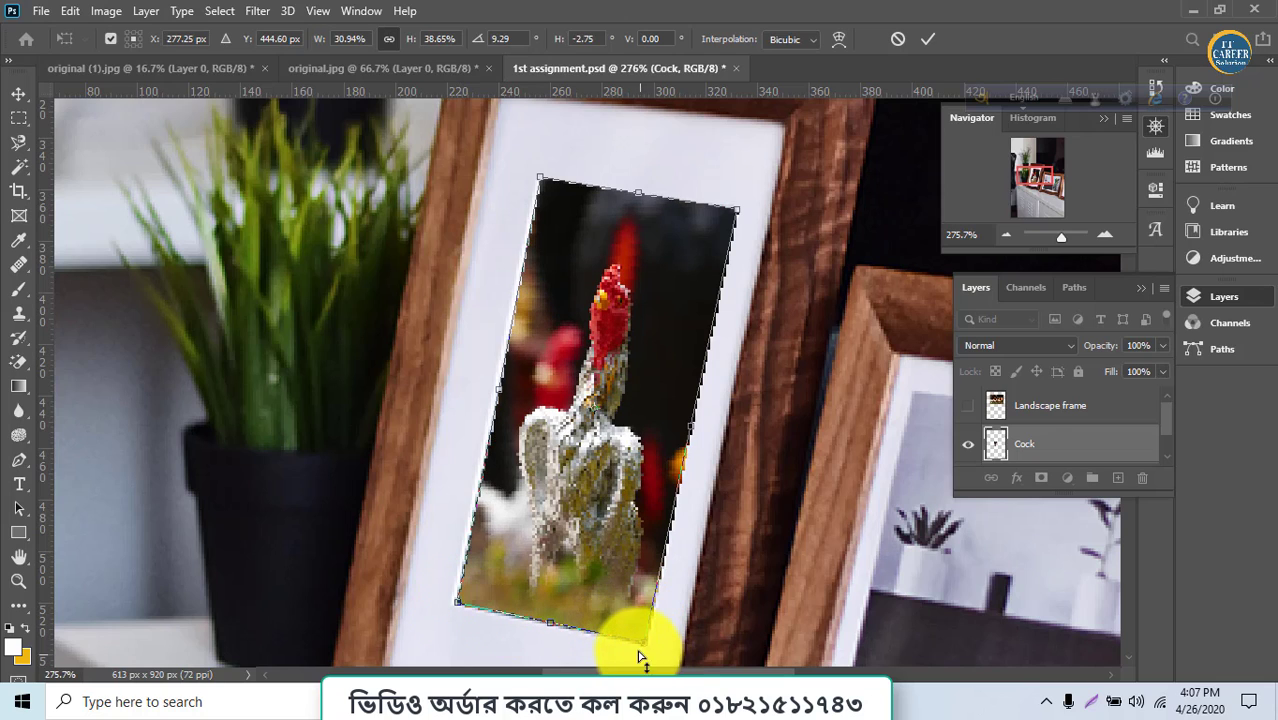
pyautogui.moveTo(648, 651); pyautogui.dragTo(650, 612)
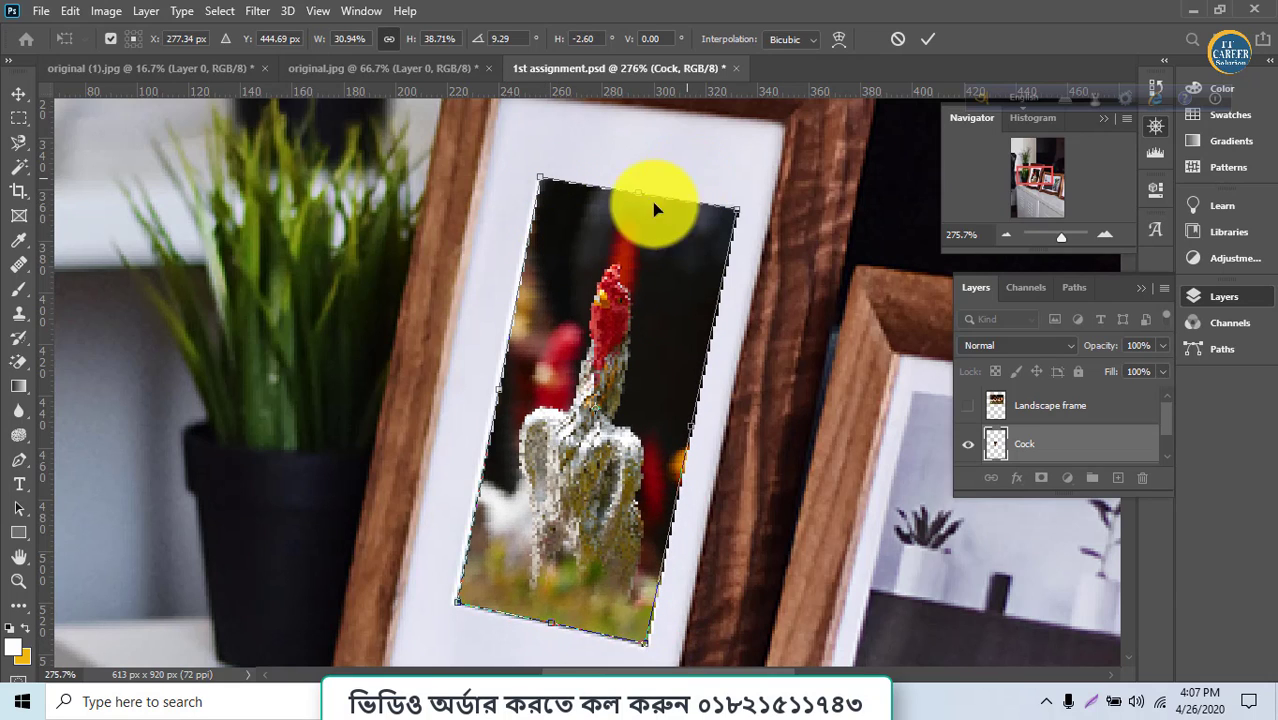
pyautogui.click(925, 39)
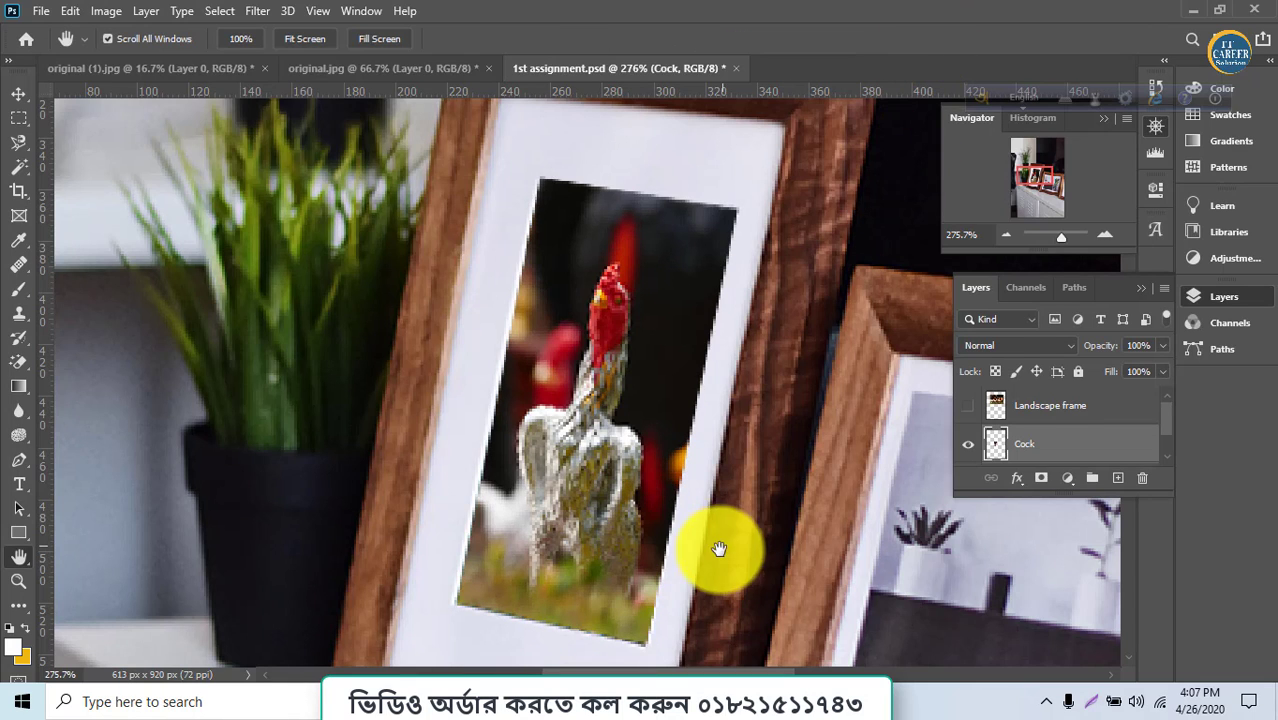
pyautogui.scroll(-10, 607, 531)
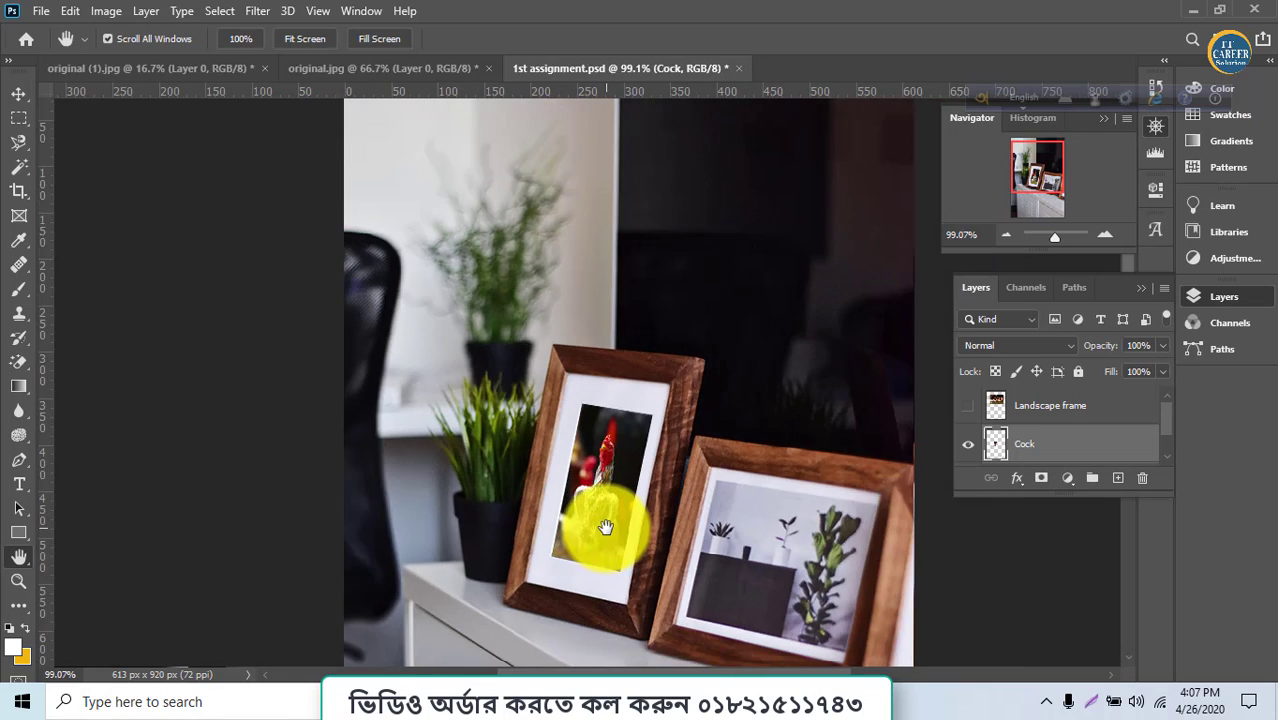
pyautogui.scroll(-1, 607, 531)
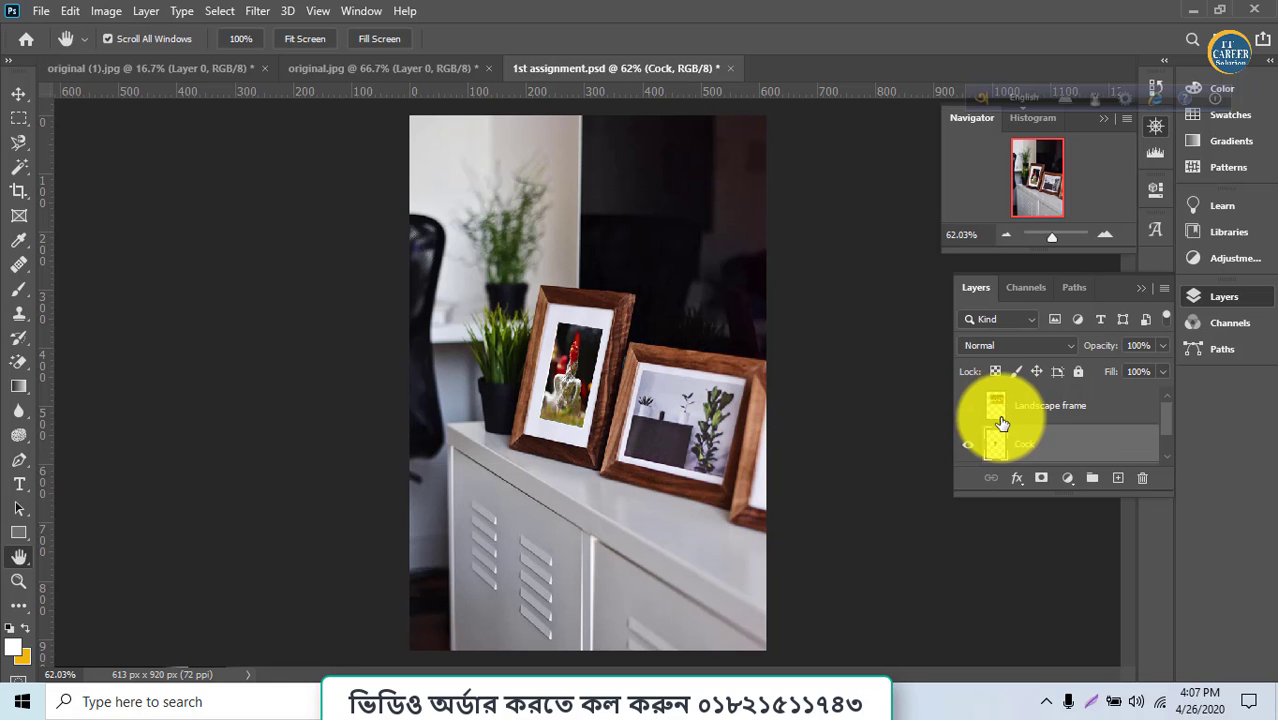
# Show the Landscape frame layer, scale it to 48.61% with Free Transform, and move it over the horizontal picture frame.
pyautogui.click(968, 418)
pyautogui.scroll(2, 755, 380)
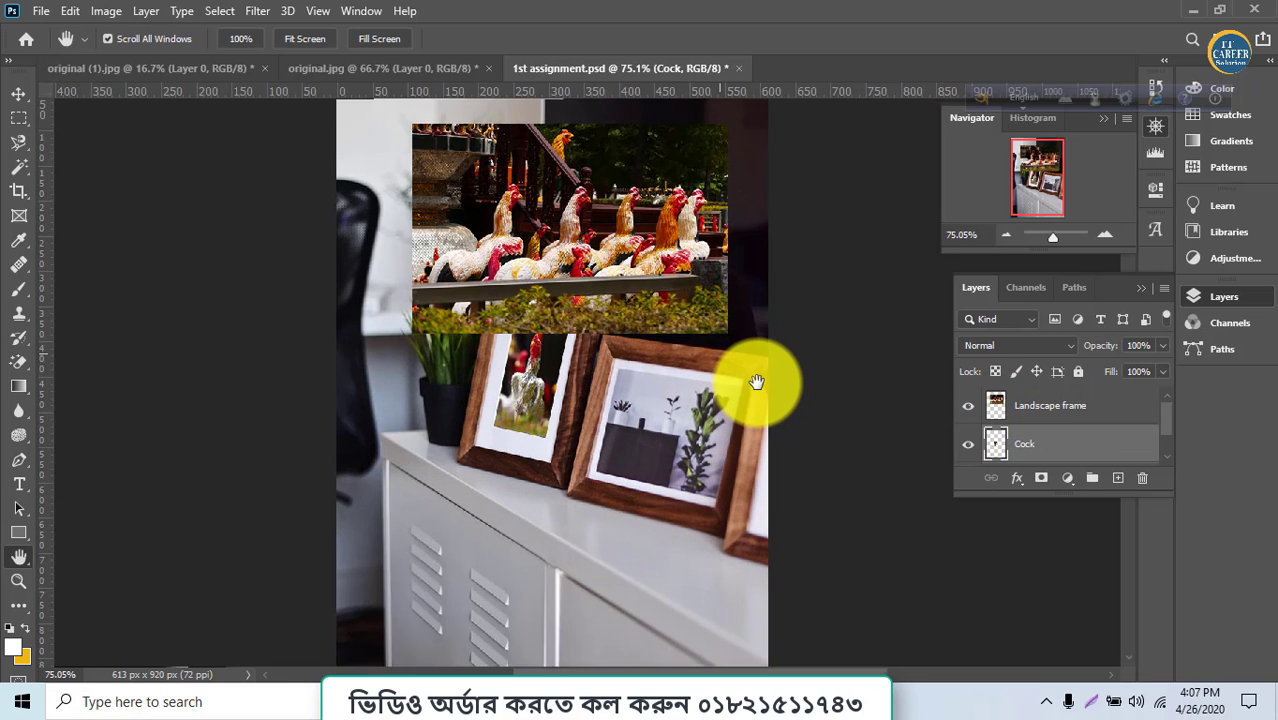
pyautogui.scroll(1, 755, 380)
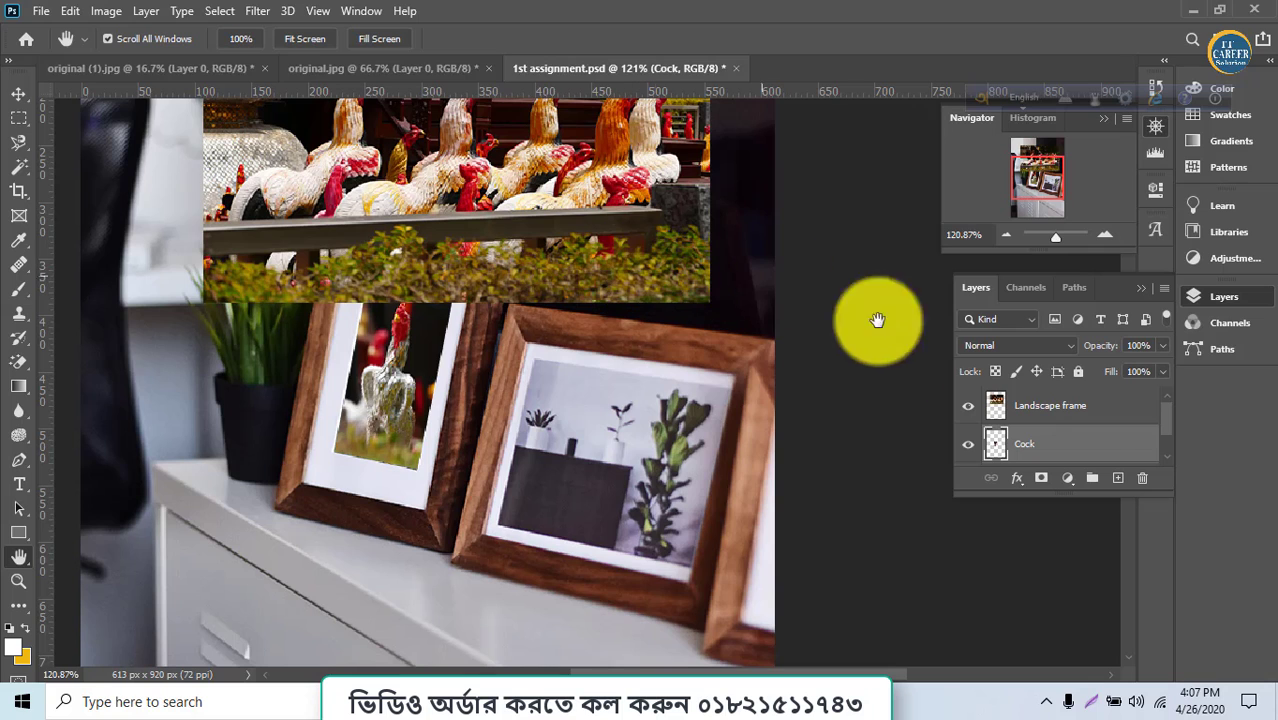
pyautogui.click(1087, 410)
pyautogui.press('v')
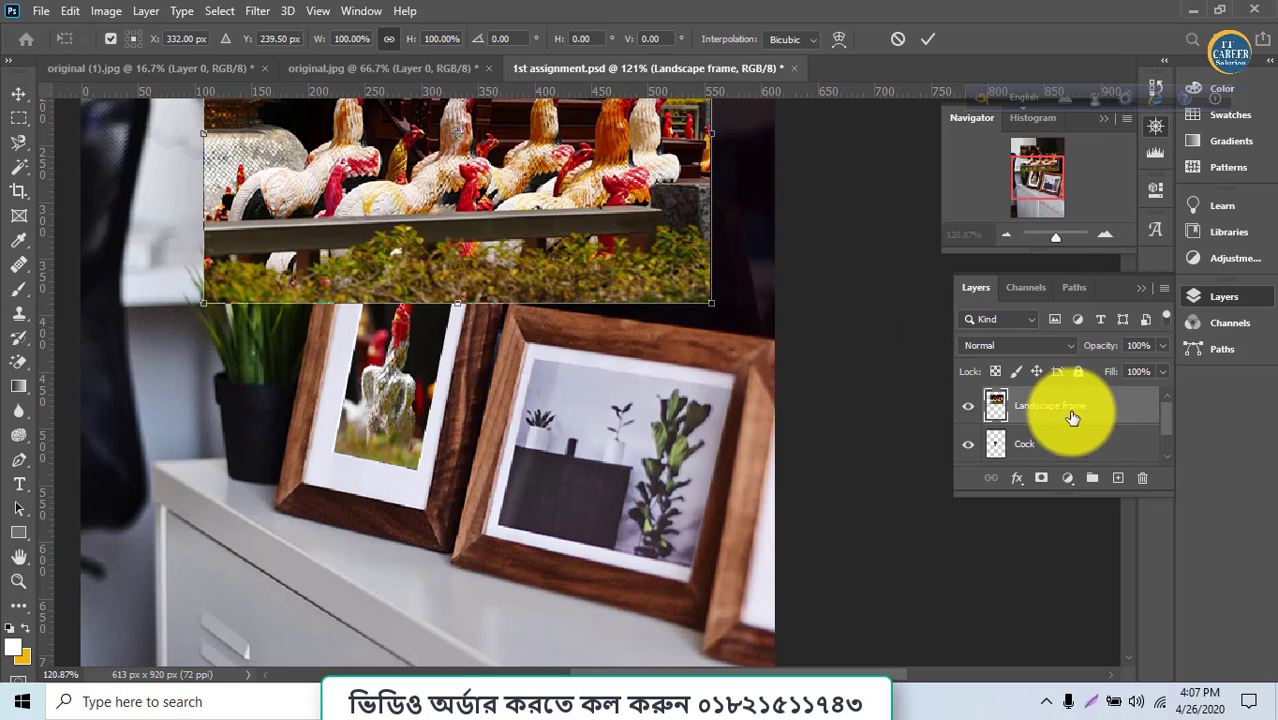
pyautogui.hotkey('ctrl', 't')
pyautogui.moveTo(599, 294); pyautogui.dragTo(601, 434)
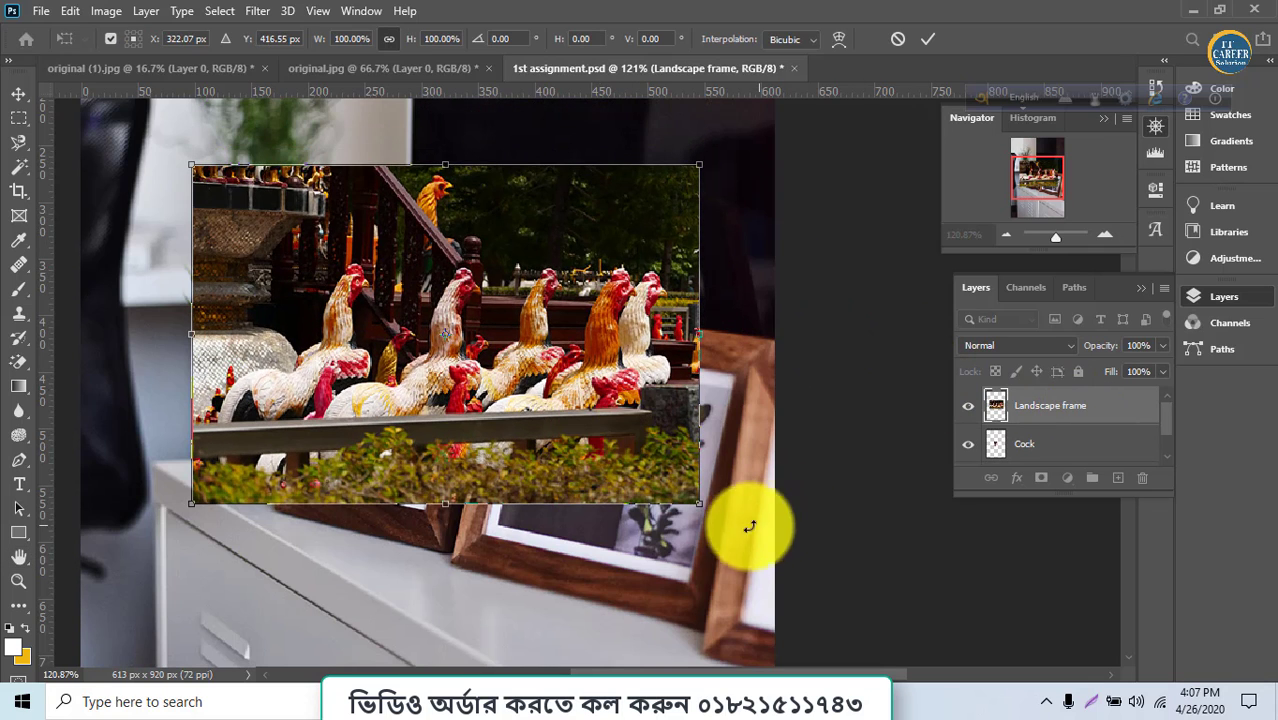
pyautogui.moveTo(703, 510); pyautogui.dragTo(608, 365)
pyautogui.moveTo(531, 367); pyautogui.dragTo(670, 518)
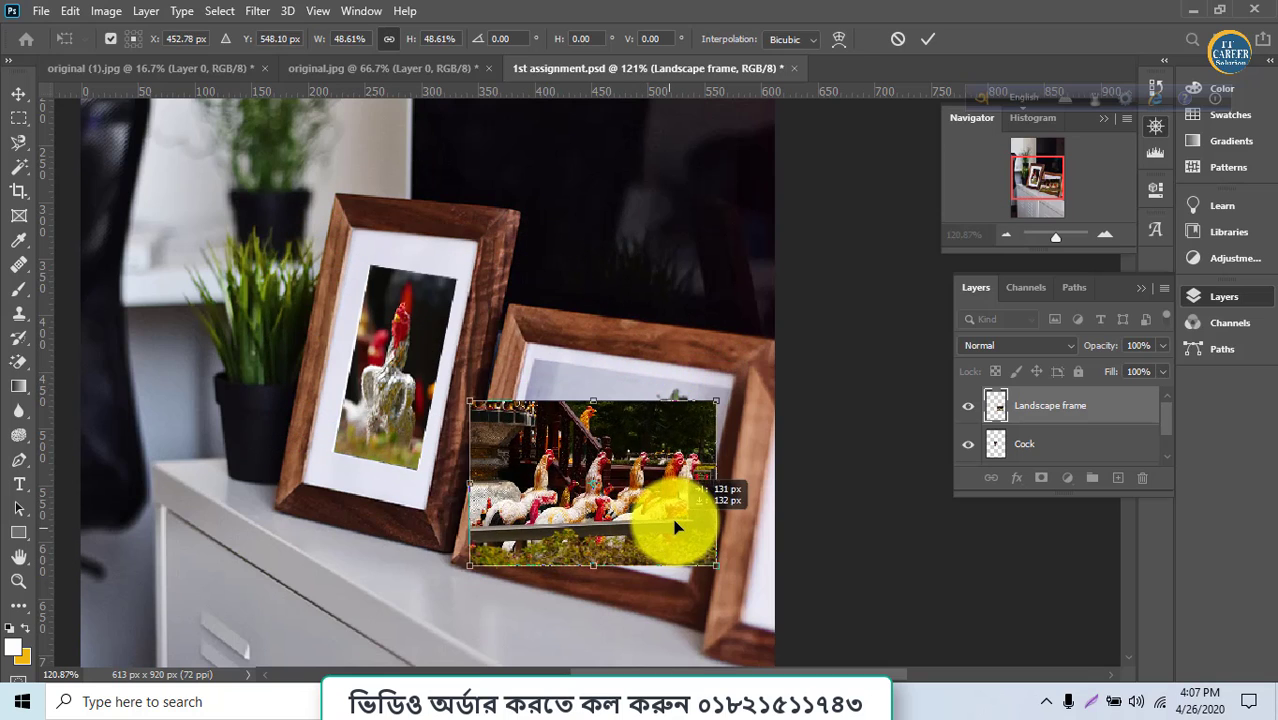
# Distort the four corners of the rooster group photo to fit the horizontal frame's picture area, and apply the transformation.
pyautogui.scroll(5, 670, 518)
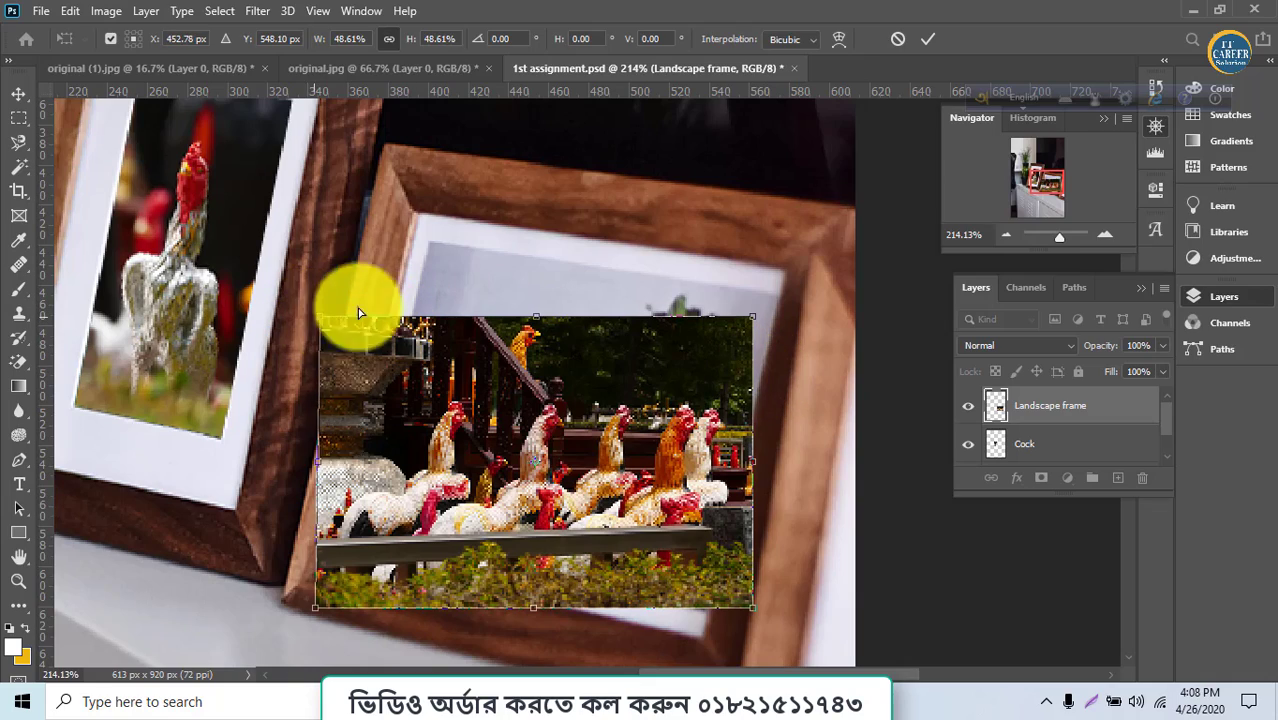
pyautogui.moveTo(357, 310); pyautogui.dragTo(429, 242)
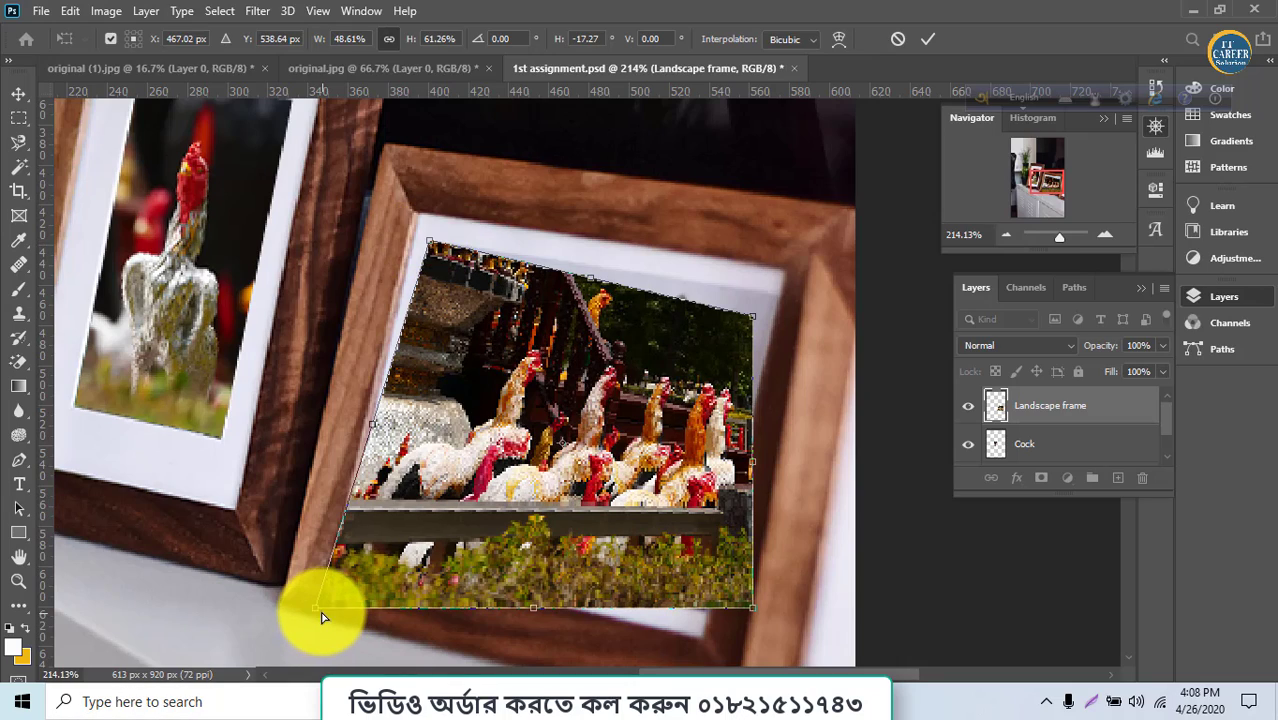
pyautogui.moveTo(314, 616); pyautogui.dragTo(363, 535)
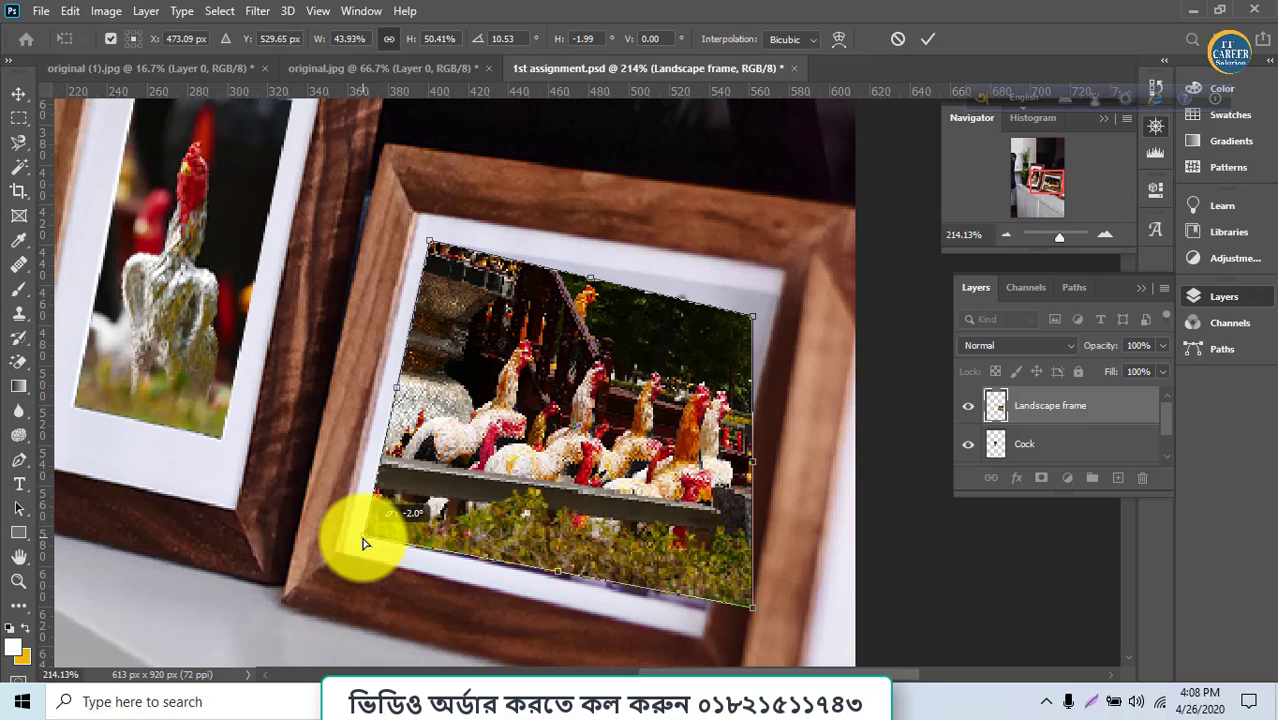
pyautogui.moveTo(752, 612); pyautogui.dragTo(708, 610)
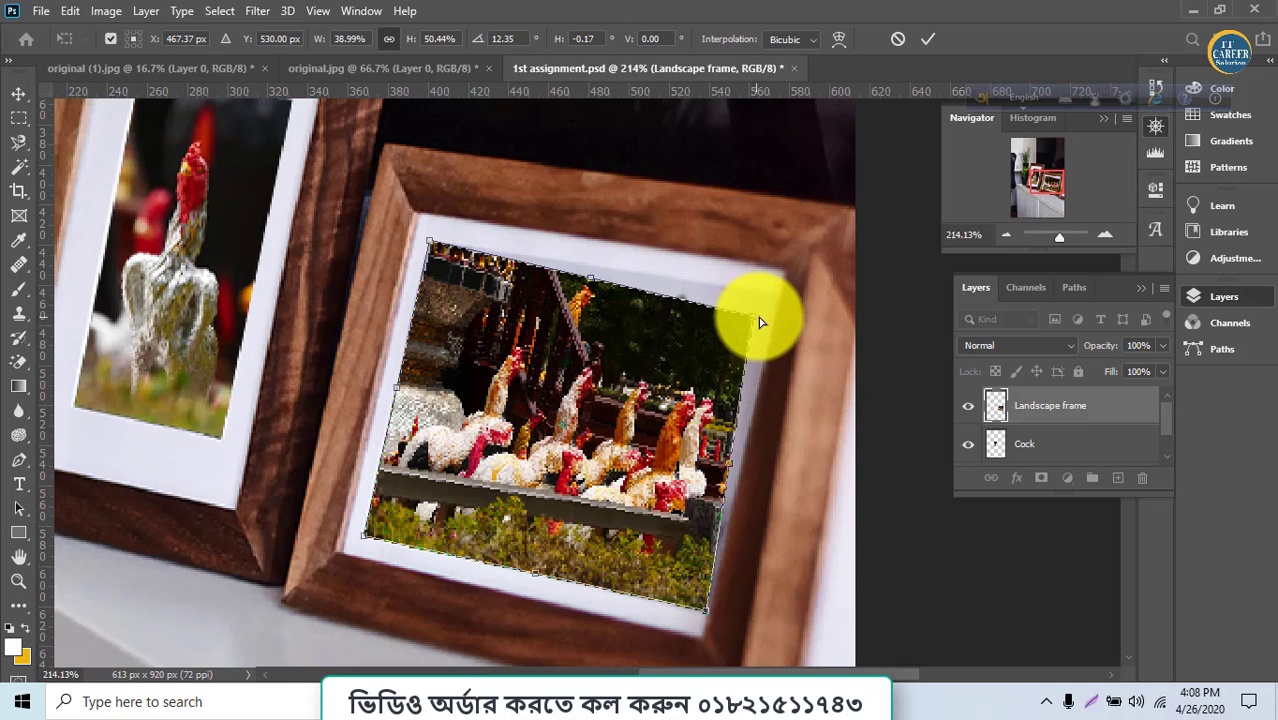
pyautogui.moveTo(760, 322); pyautogui.dragTo(780, 303)
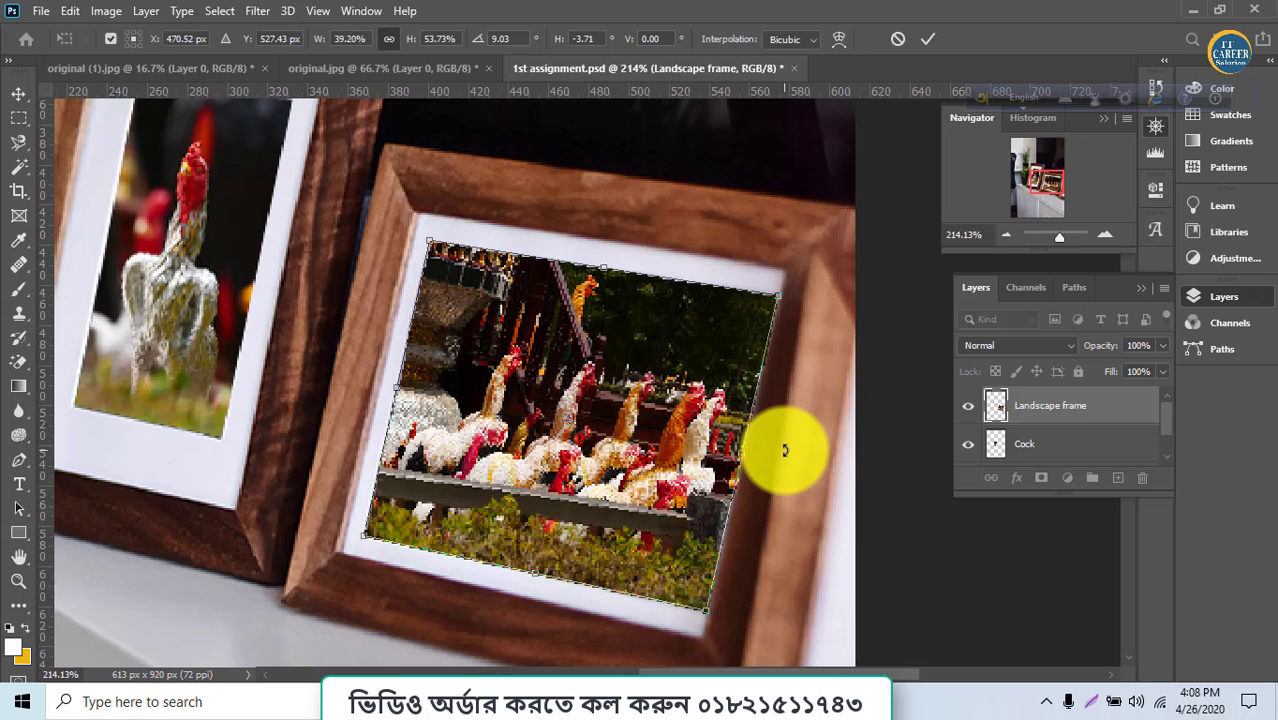
pyautogui.click(925, 38)
pyautogui.press('h')
pyautogui.scroll(-5, 678, 470)
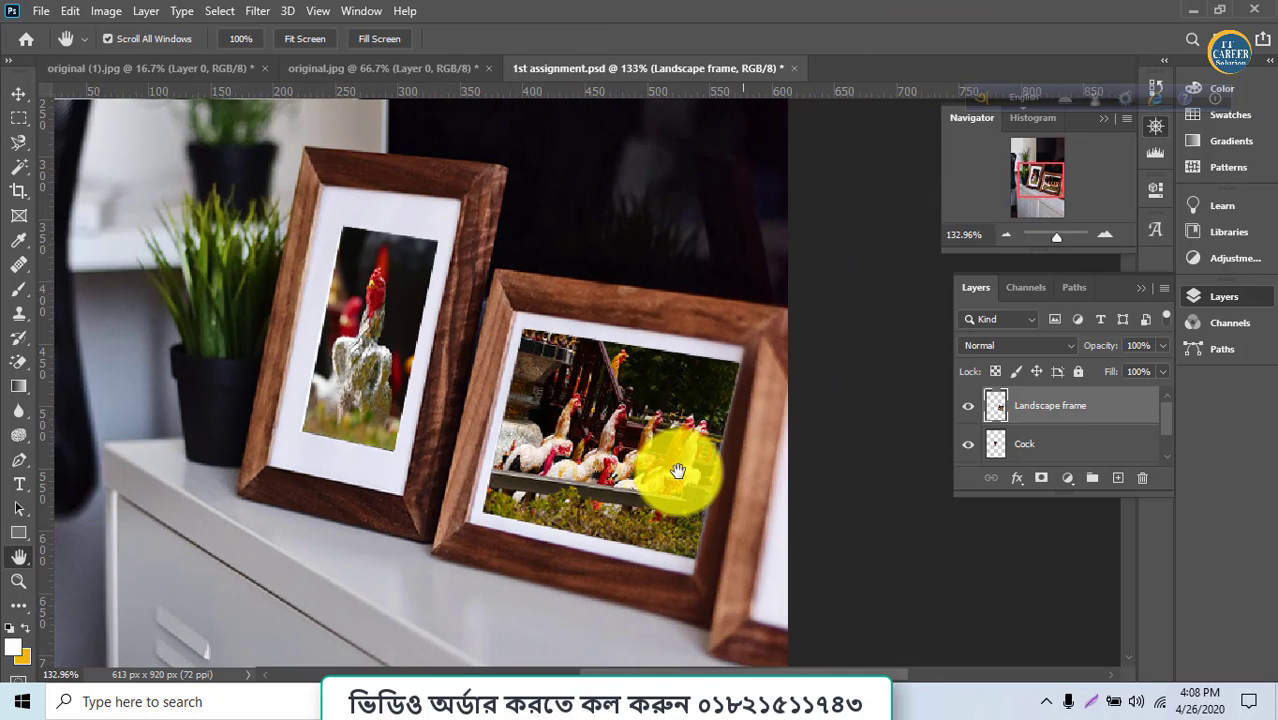
pyautogui.scroll(-5, 678, 470)
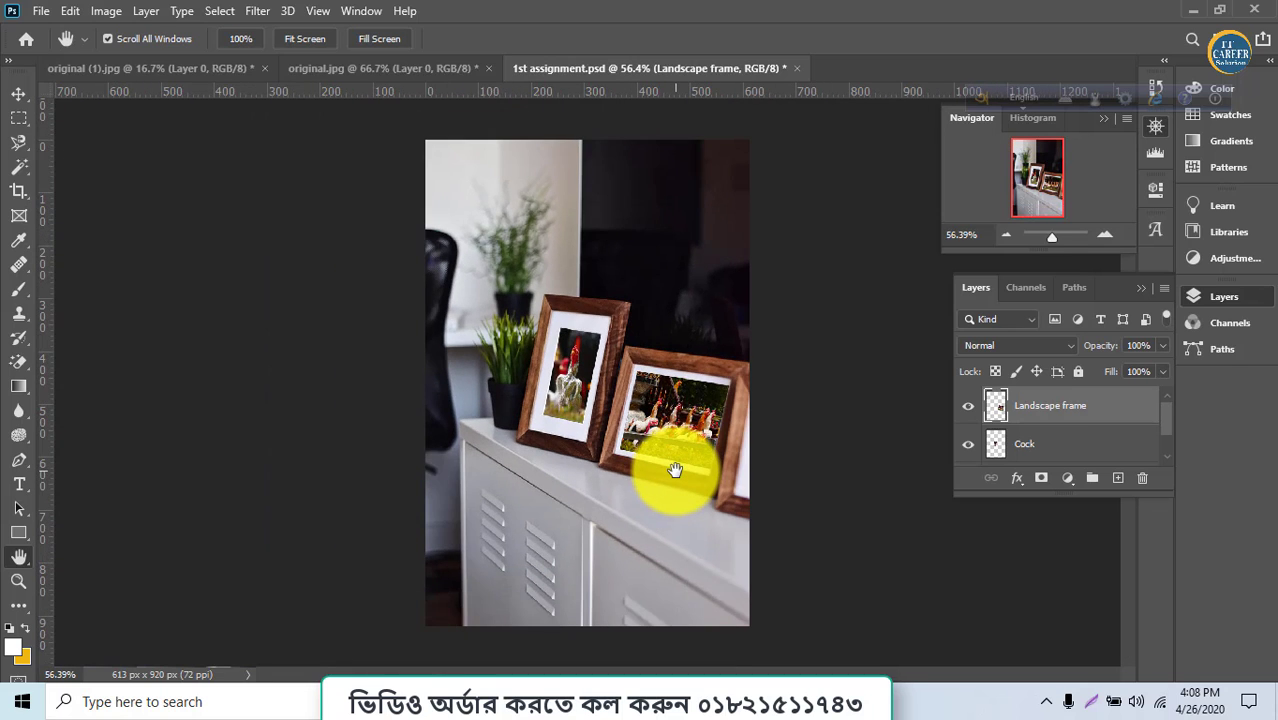
pyautogui.scroll(6, 676, 470)
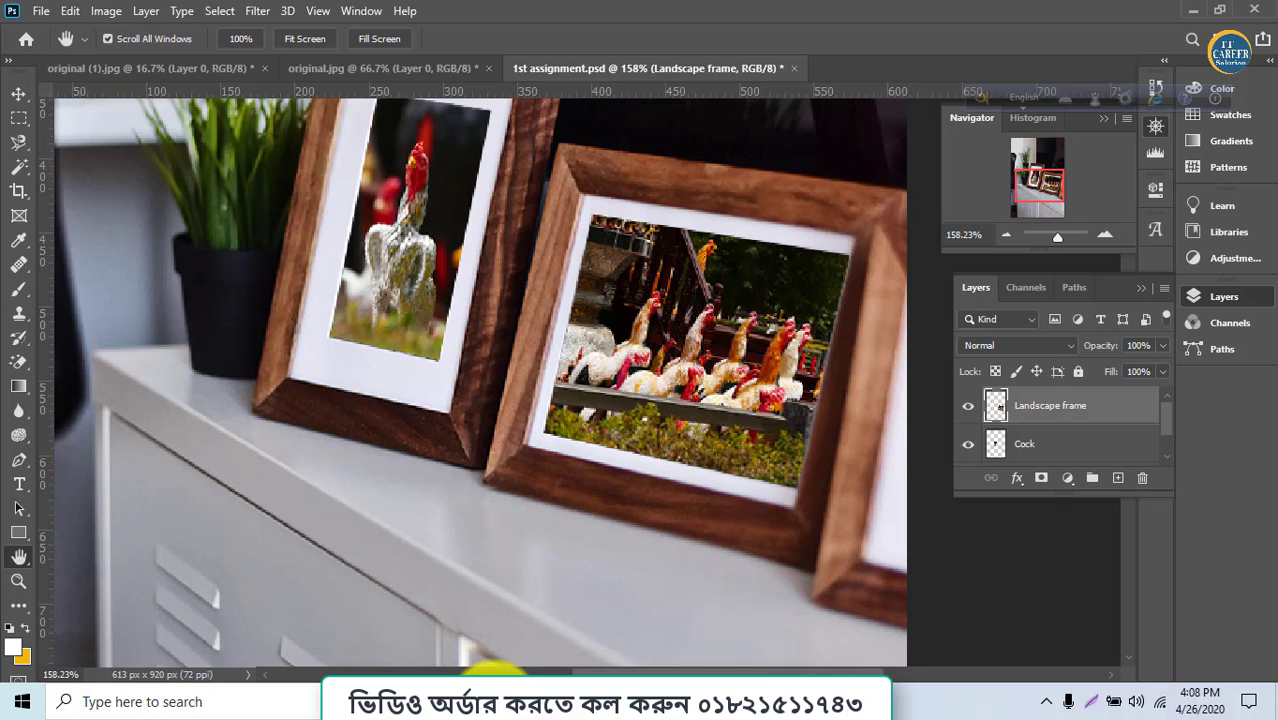
# Open 2nd assignmetn.psd from the 06 Transformation folder and fit the clock image in view.
pyautogui.click(490, 700)
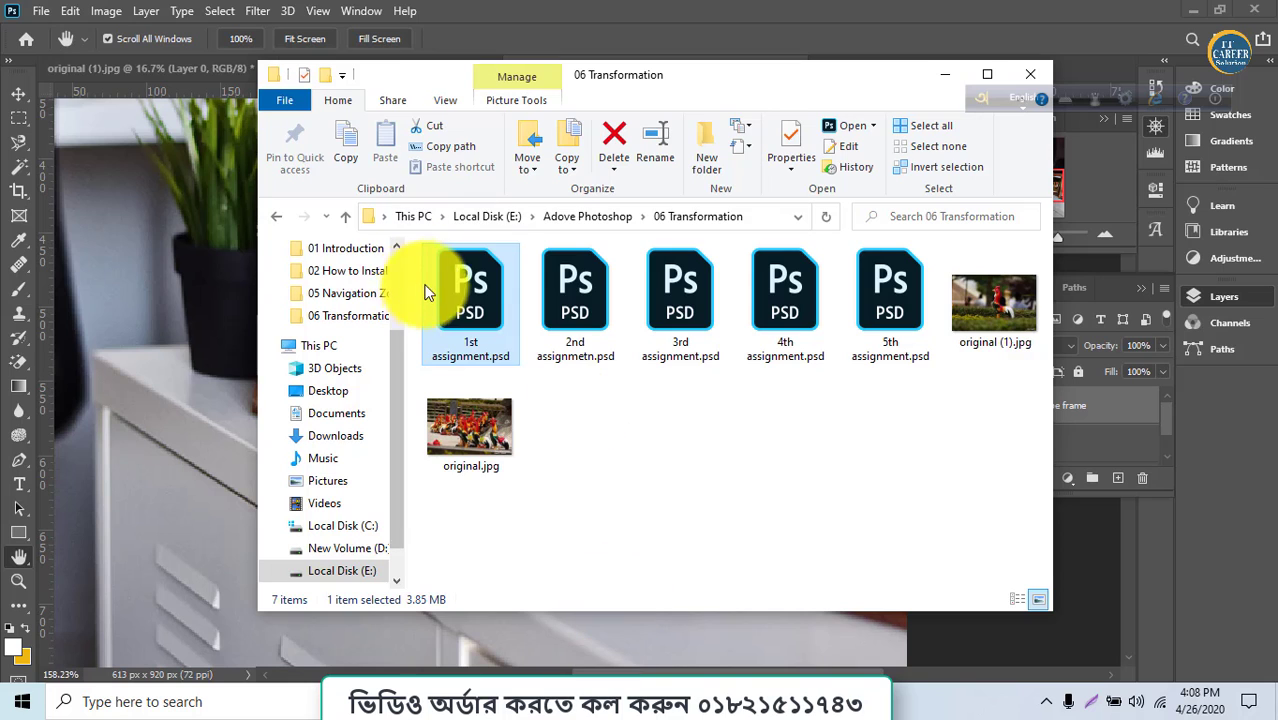
pyautogui.doubleClick(552, 309)
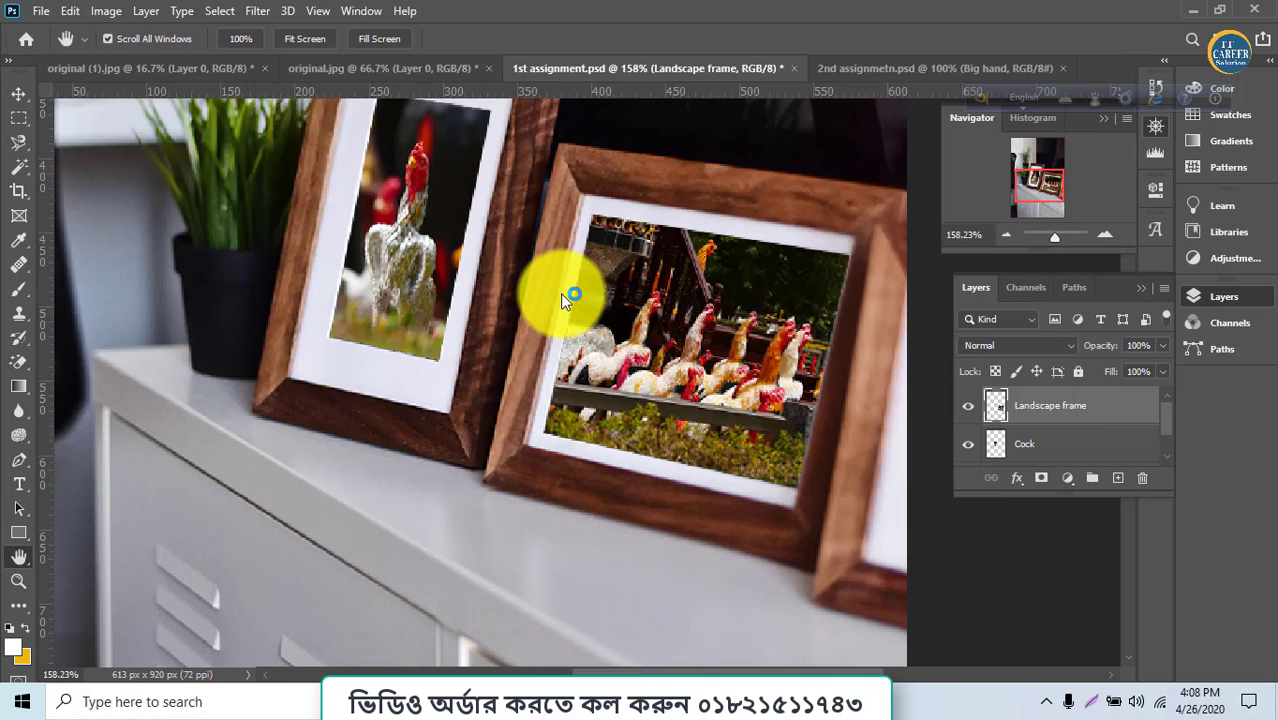
pyautogui.scroll(3, 592, 380)
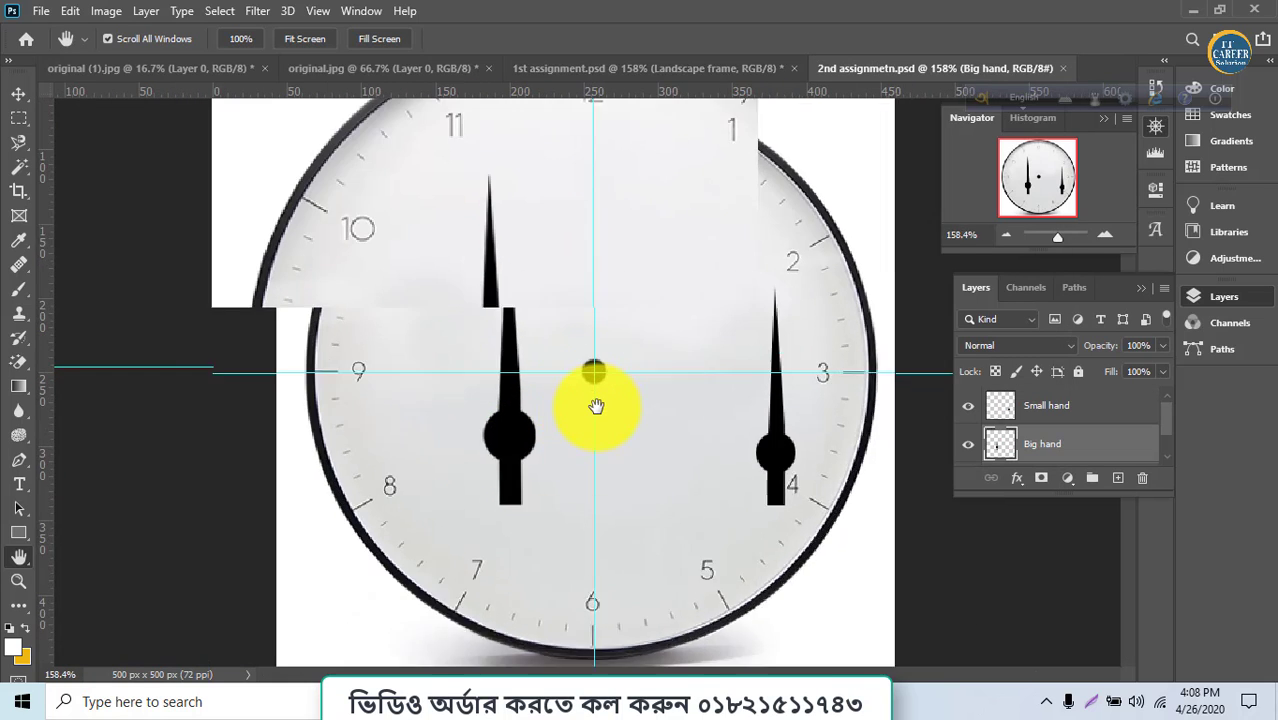
pyautogui.scroll(-2, 595, 385)
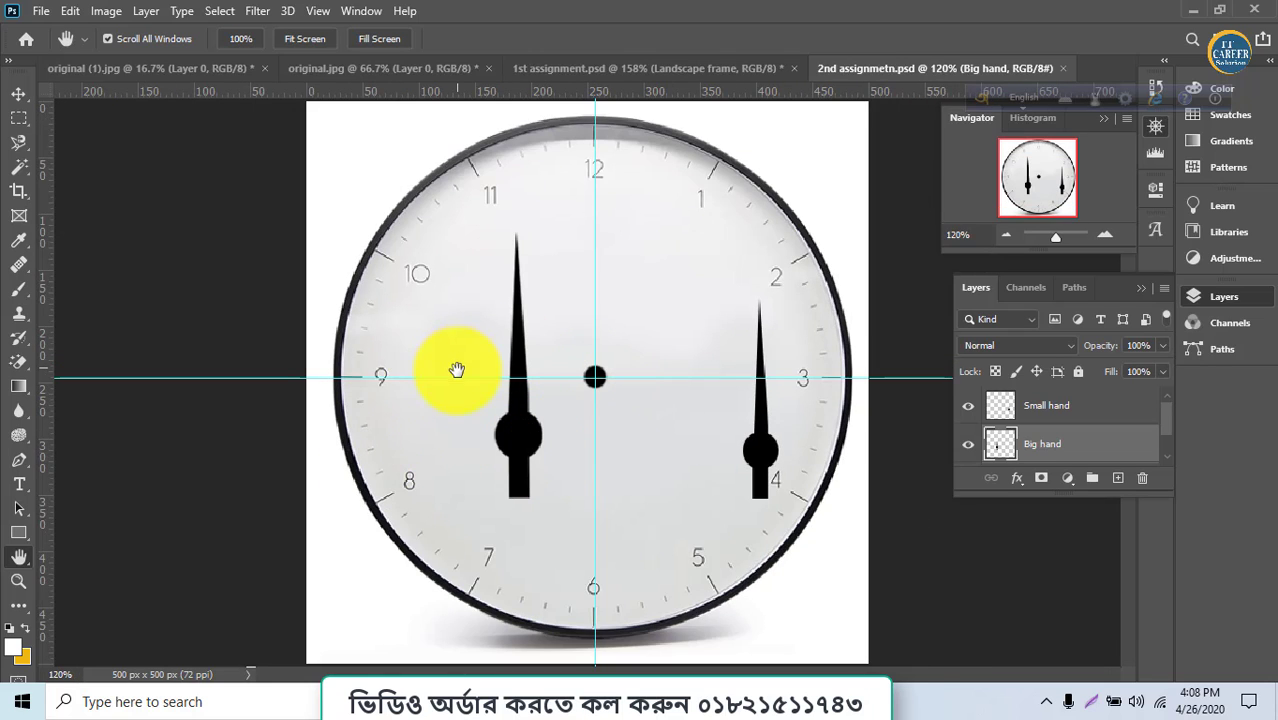
# Collapse the Navigator and fully lock the Clock layer.
pyautogui.click(1102, 118)
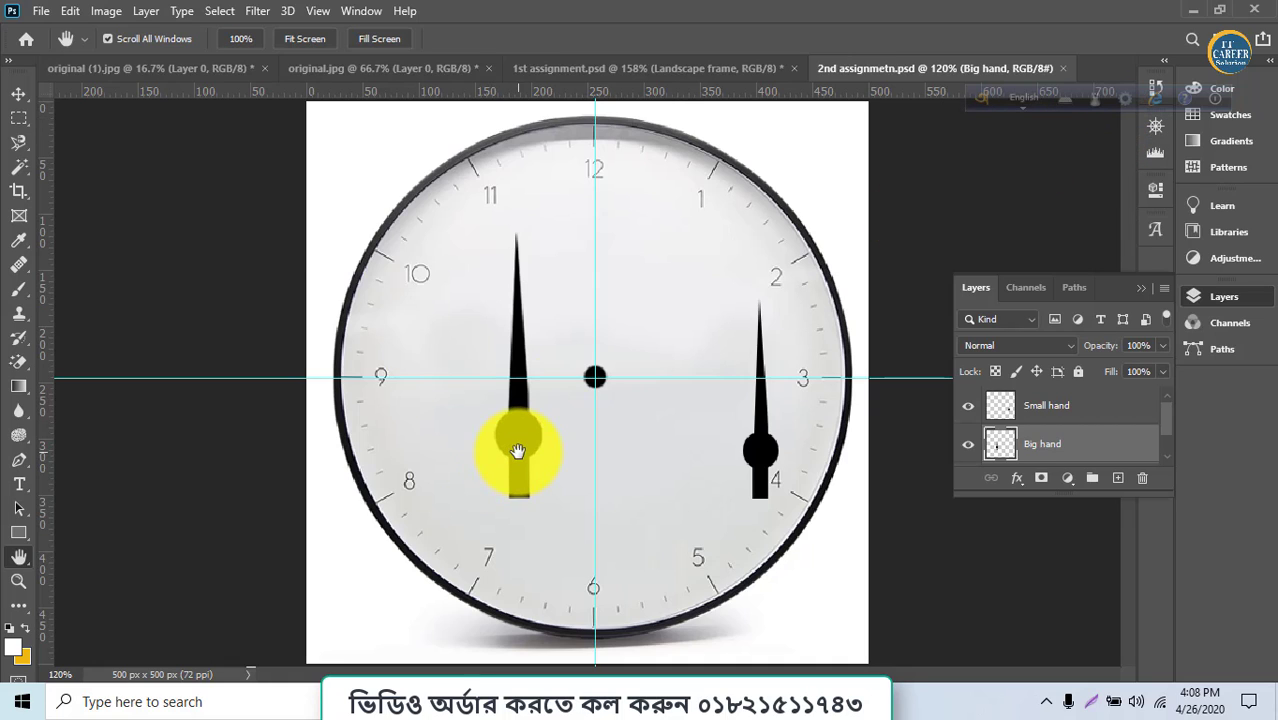
pyautogui.scroll(-1, 1047, 425)
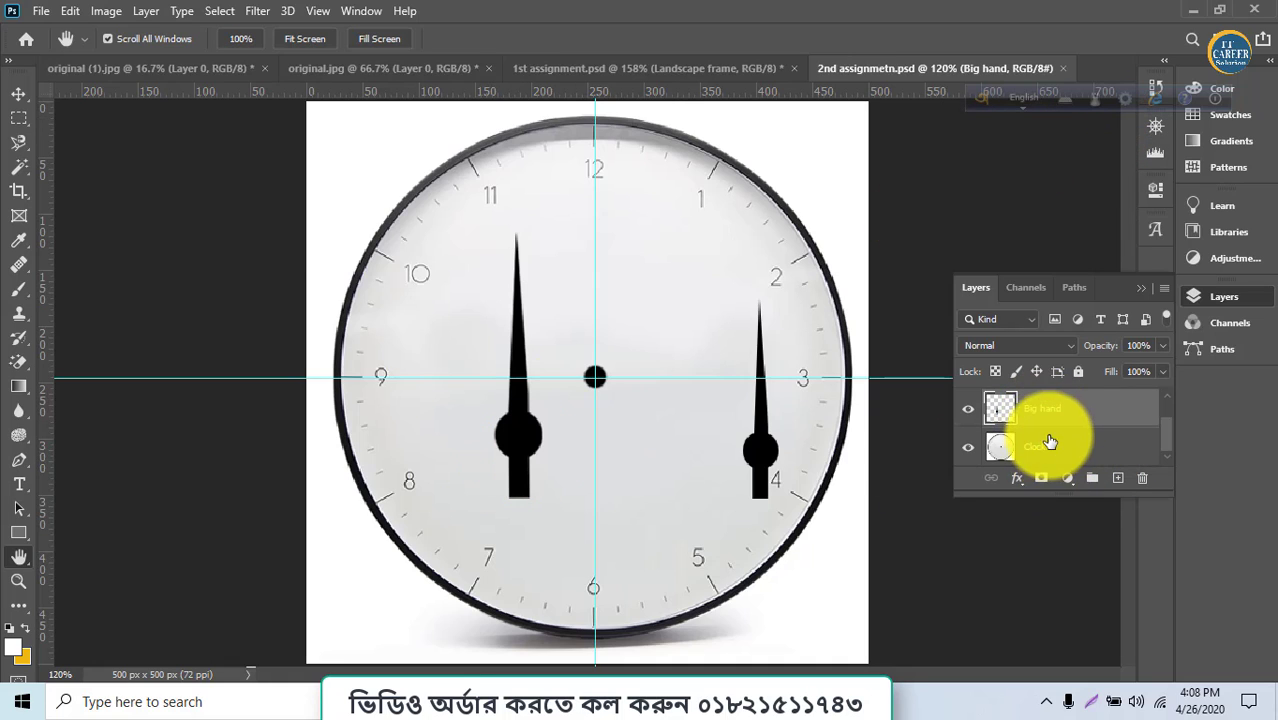
pyautogui.click(1049, 443)
pyautogui.click(1079, 372)
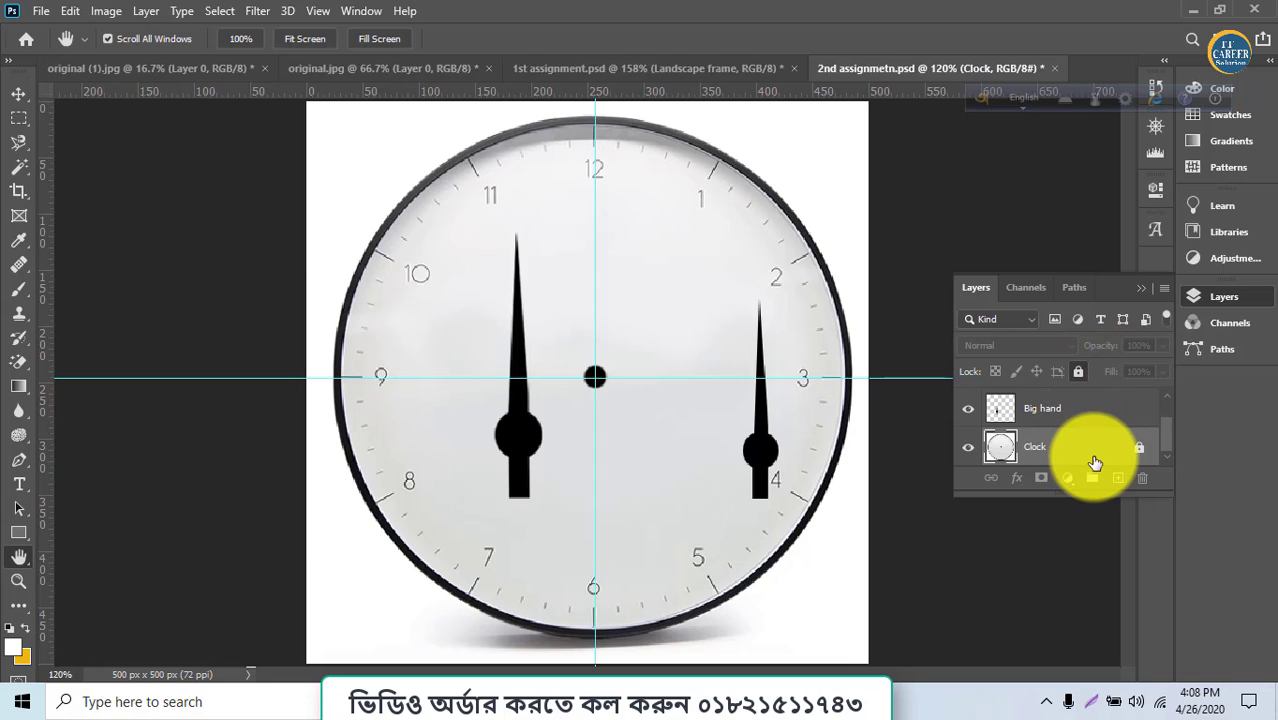
# Start Free Transform on the Big hand layer and move its round hub over the clock's centre.
pyautogui.click(1082, 412)
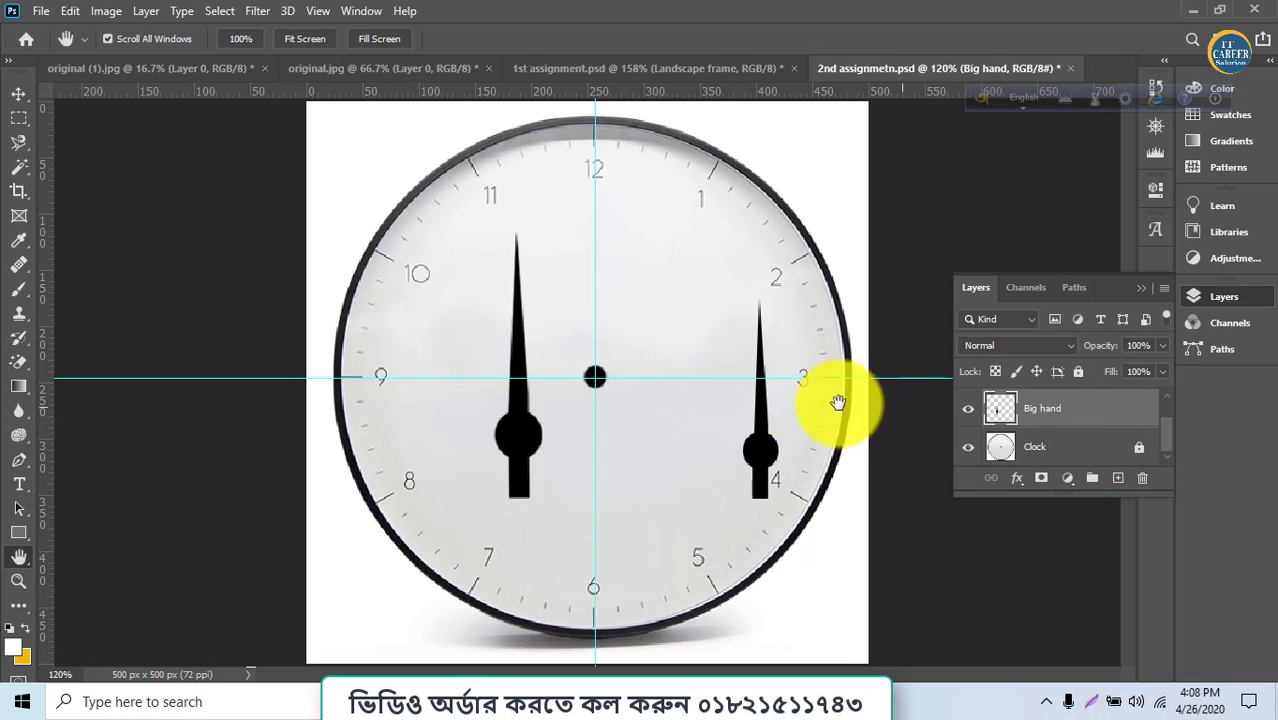
pyautogui.hotkey('ctrl', 't')
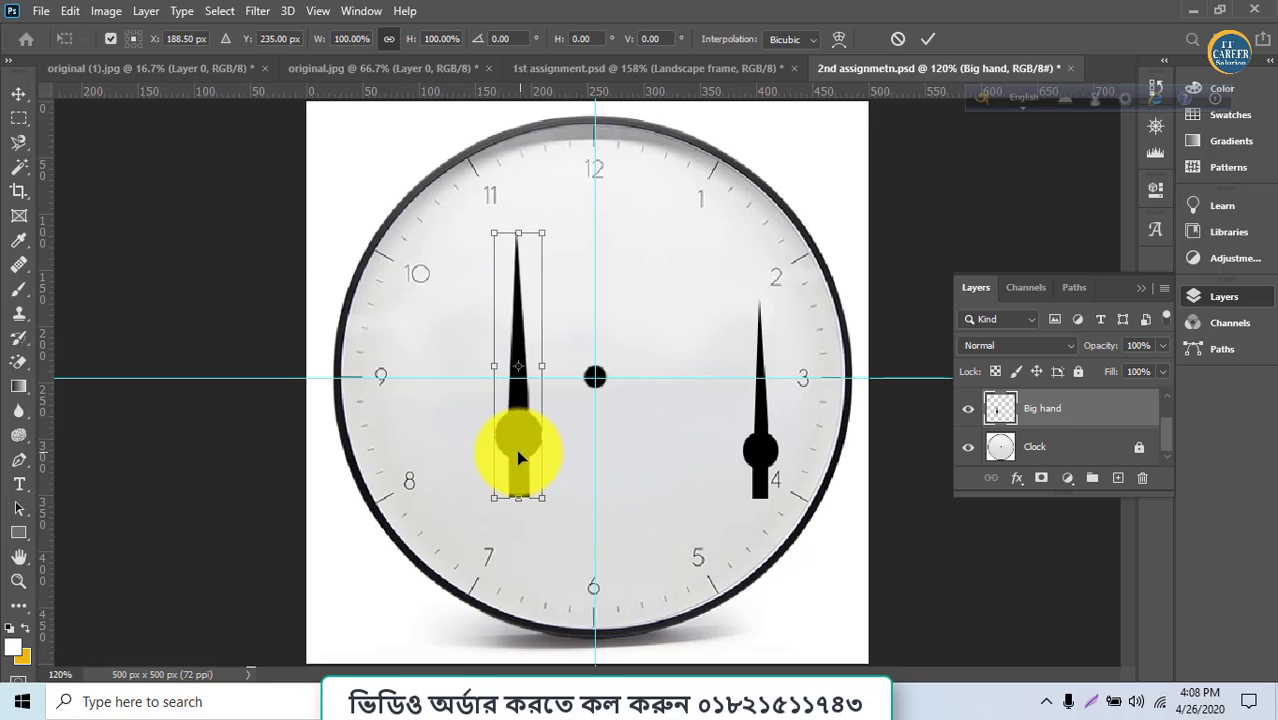
pyautogui.moveTo(518, 451); pyautogui.dragTo(580, 400)
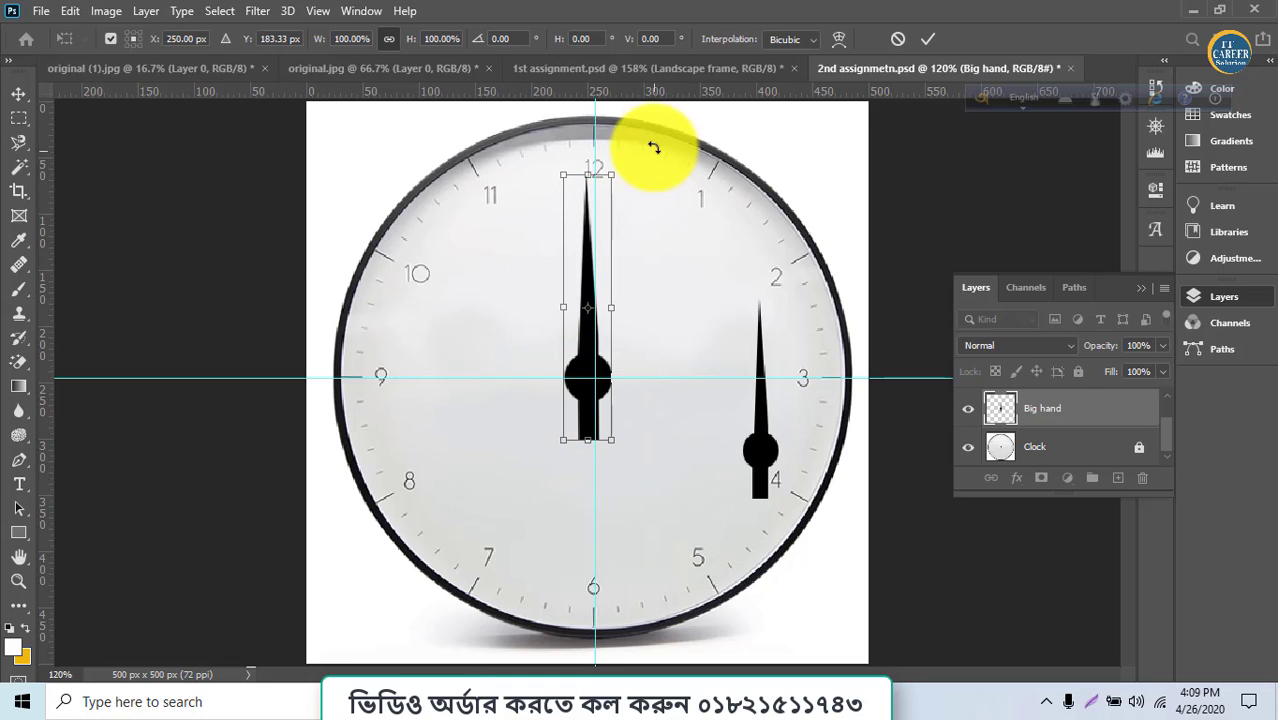
# Try rotating the big hand to 74.04° about its own middle, and undo the rotation.
pyautogui.moveTo(633, 171); pyautogui.dragTo(762, 308)
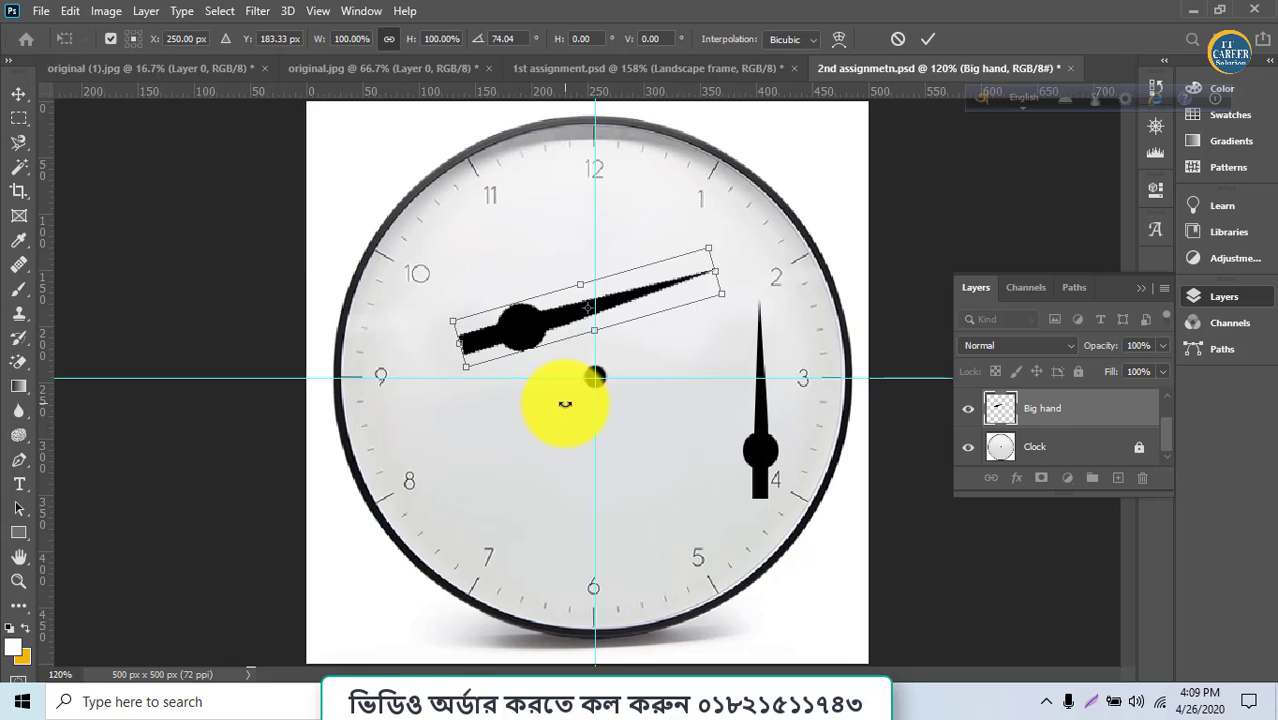
pyautogui.hotkey('ctrl', 'z')
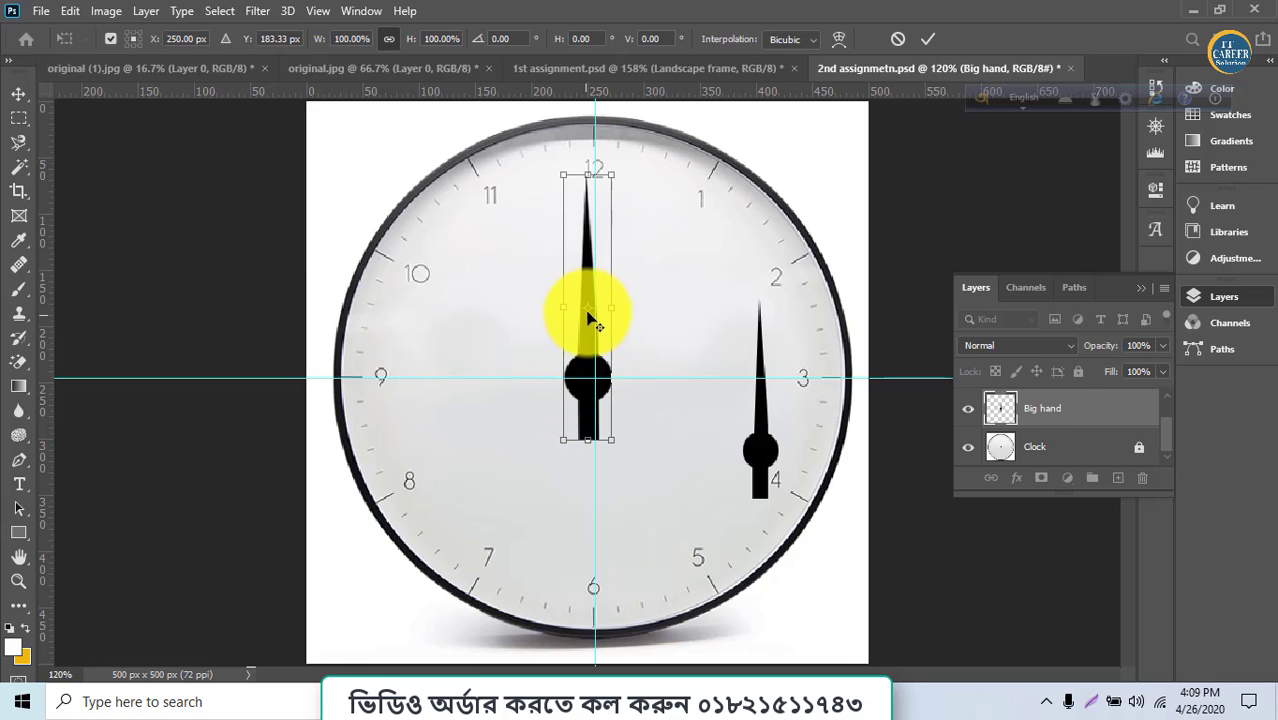
# Place the big hand's reference point on its hub, and nudge the hand about 5 px horizontally and 1 px vertically into line with the guides.
pyautogui.moveTo(590, 318); pyautogui.dragTo(590, 385)
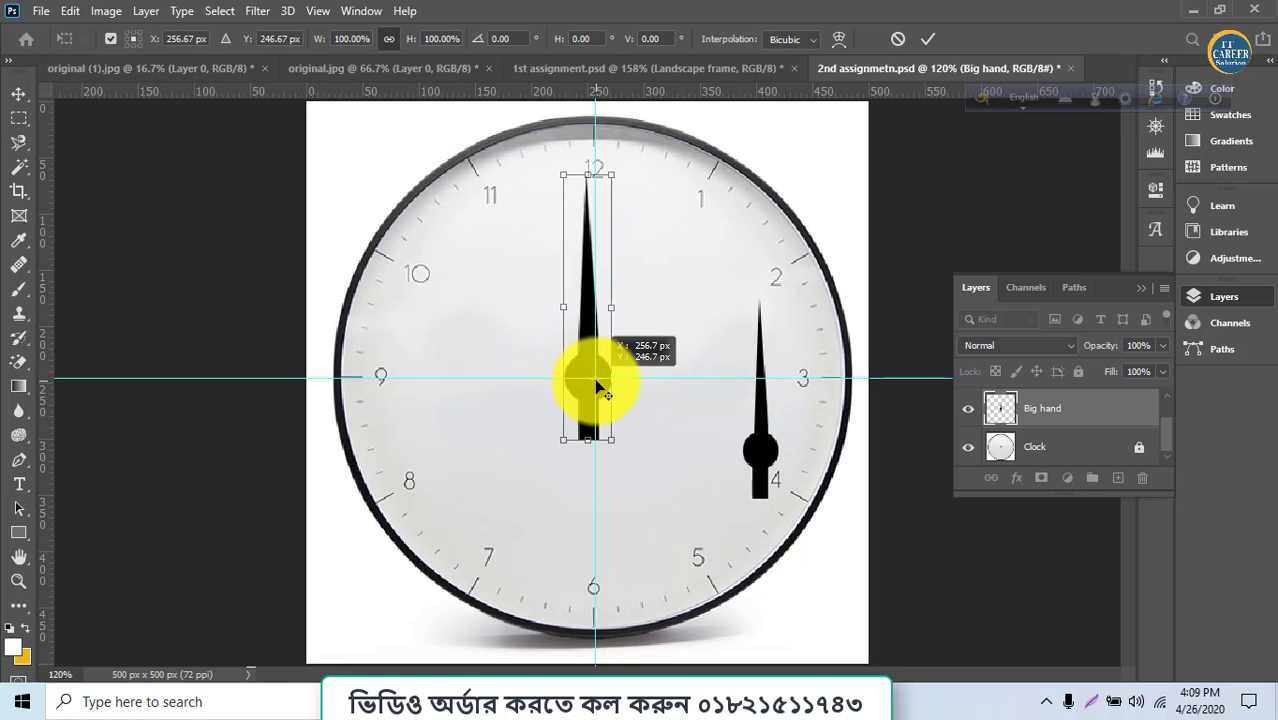
pyautogui.moveTo(596, 382); pyautogui.dragTo(612, 408)
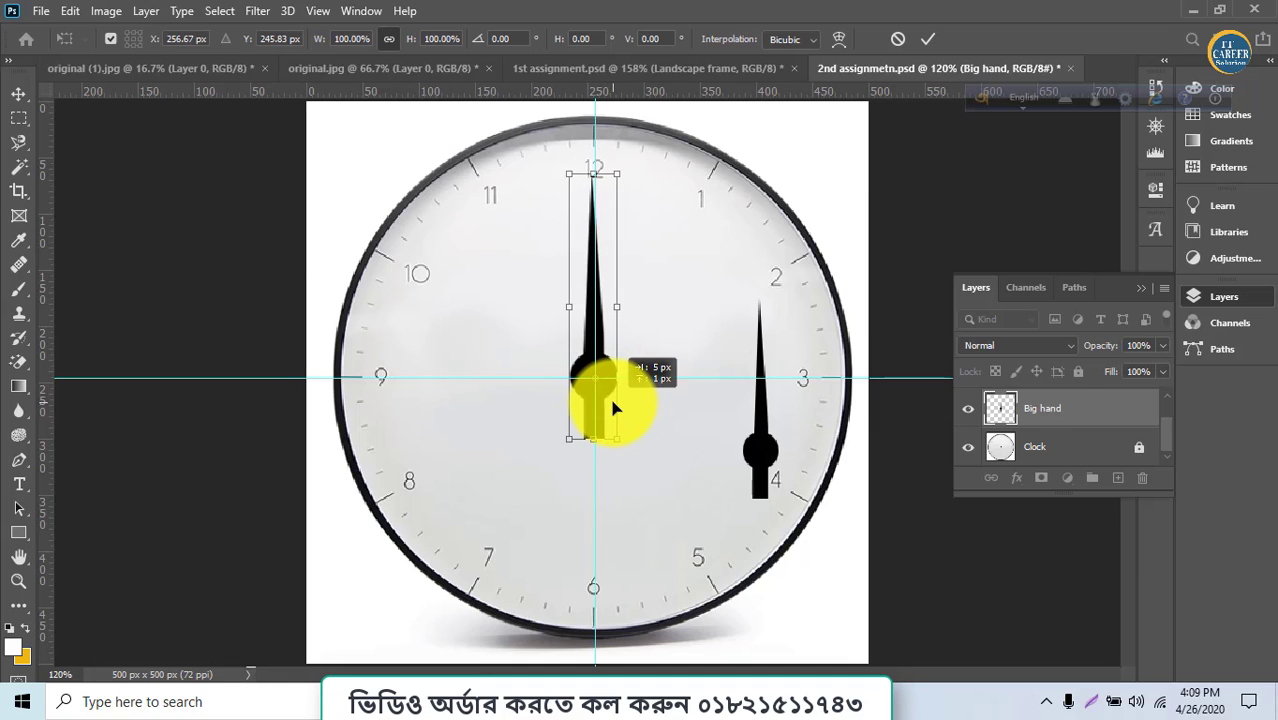
pyautogui.moveTo(613, 408); pyautogui.dragTo(614, 408)
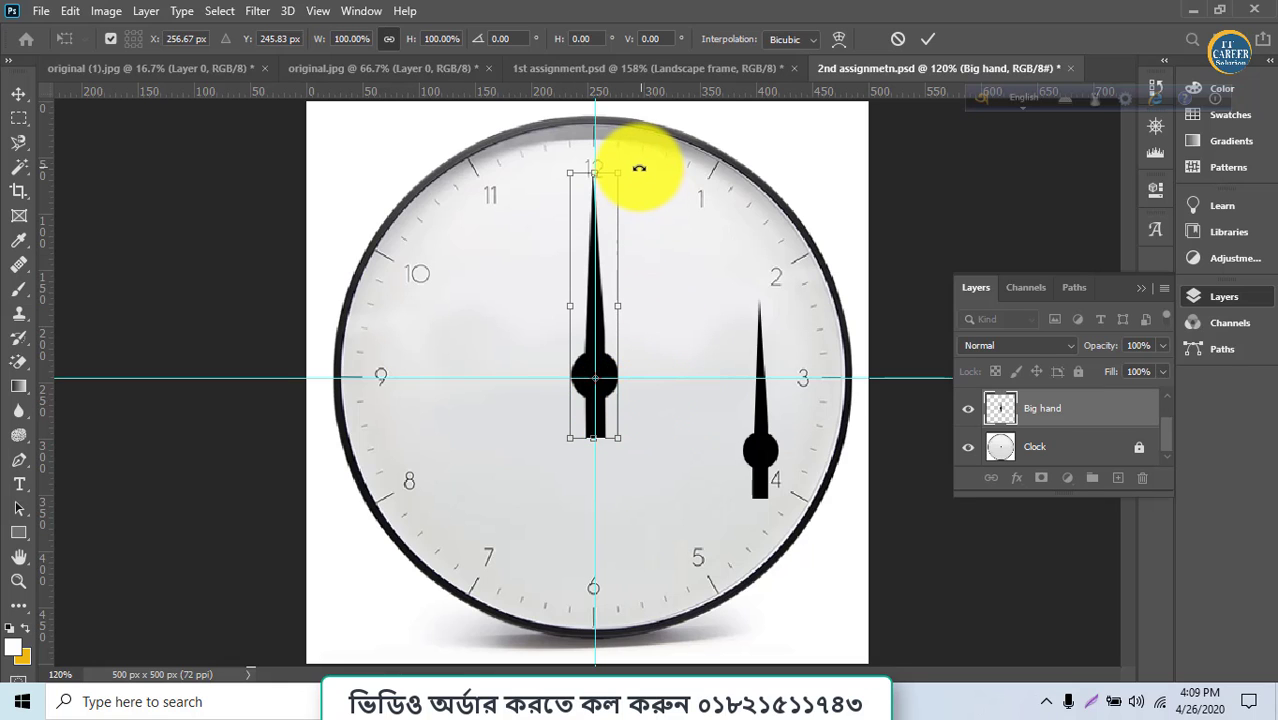
# Rotate the big hand to -89.56° about the clock's centre, pointing at 9, and apply the transformation.
pyautogui.moveTo(633, 164); pyautogui.dragTo(380, 341)
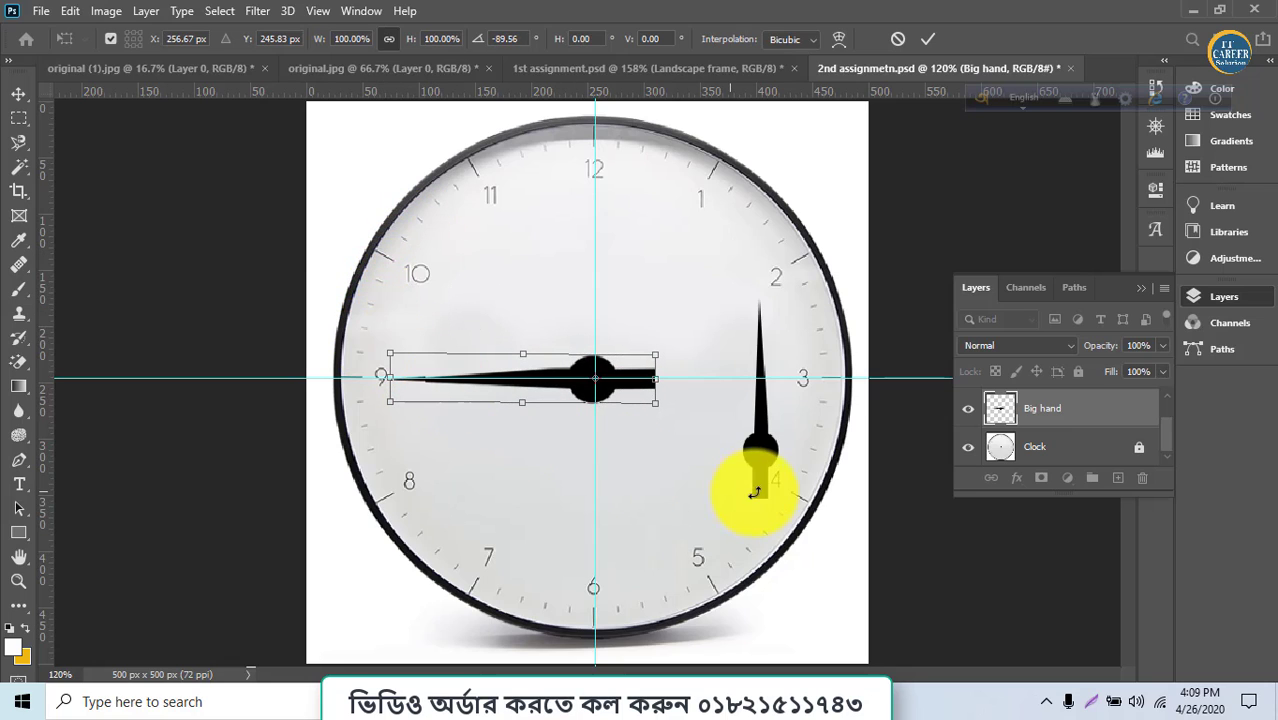
pyautogui.click(926, 41)
pyautogui.press('h')
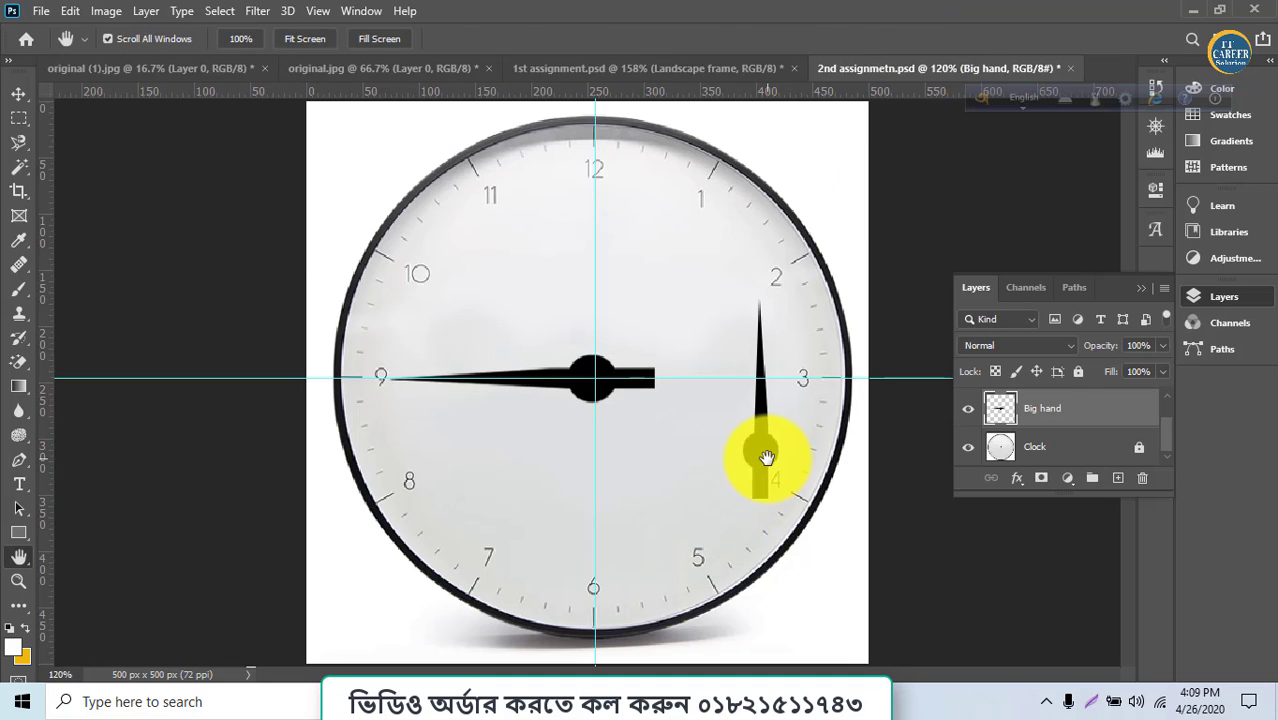
pyautogui.hotkey('ctrl', 't')
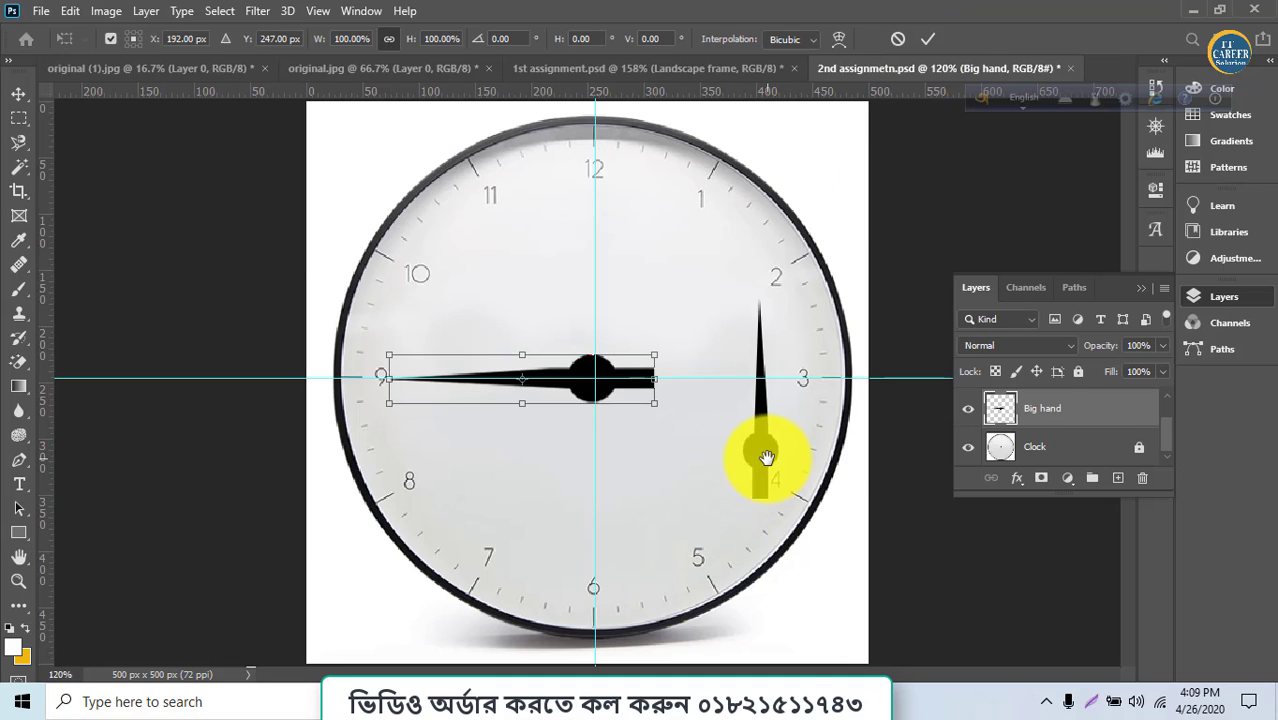
pyautogui.click(930, 42)
# Move the Small hand layer's hub onto the clock's centre with Free Transform, pointing at 12.
pyautogui.scroll(1, 1037, 415)
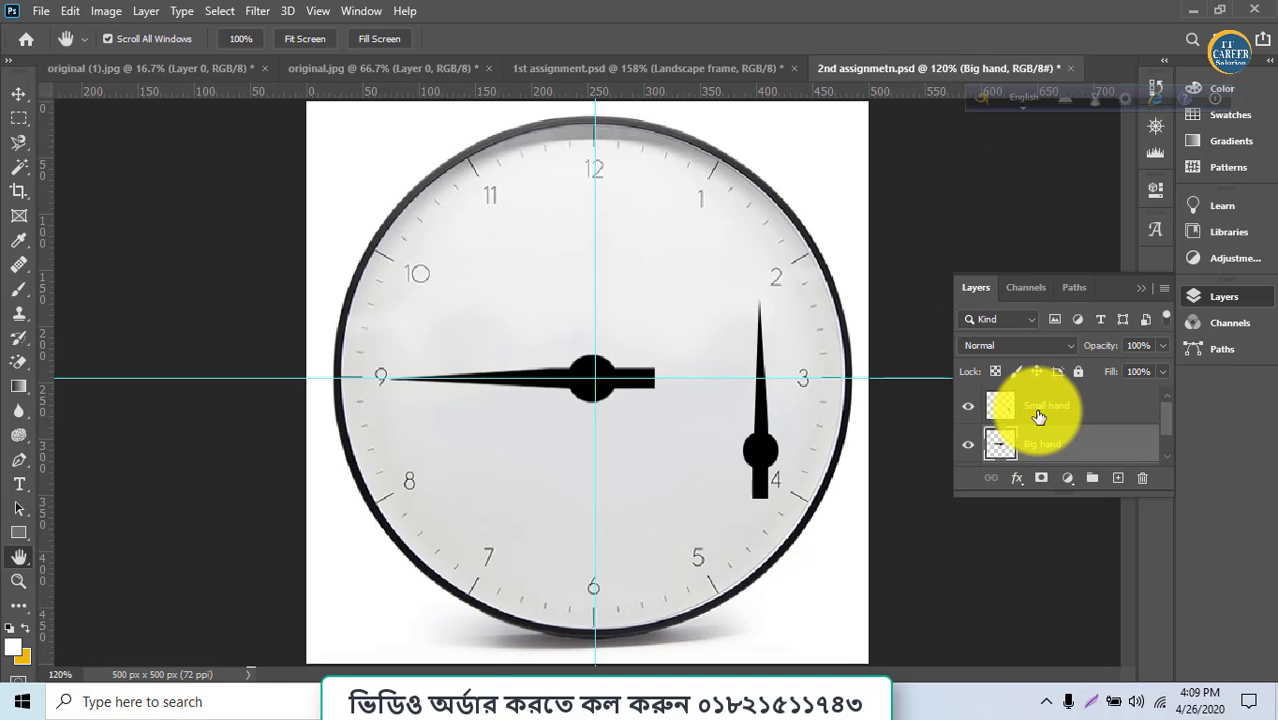
pyautogui.click(1037, 415)
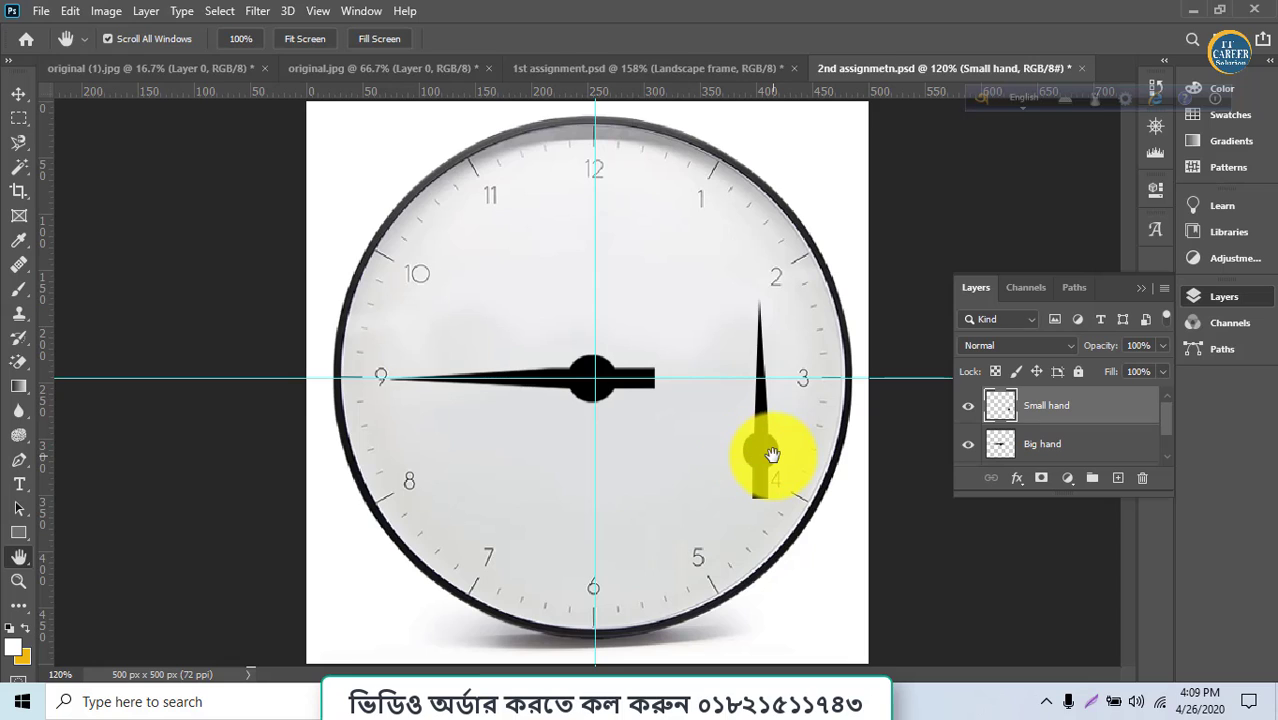
pyautogui.hotkey('ctrl', 't')
pyautogui.moveTo(765, 468); pyautogui.dragTo(598, 391)
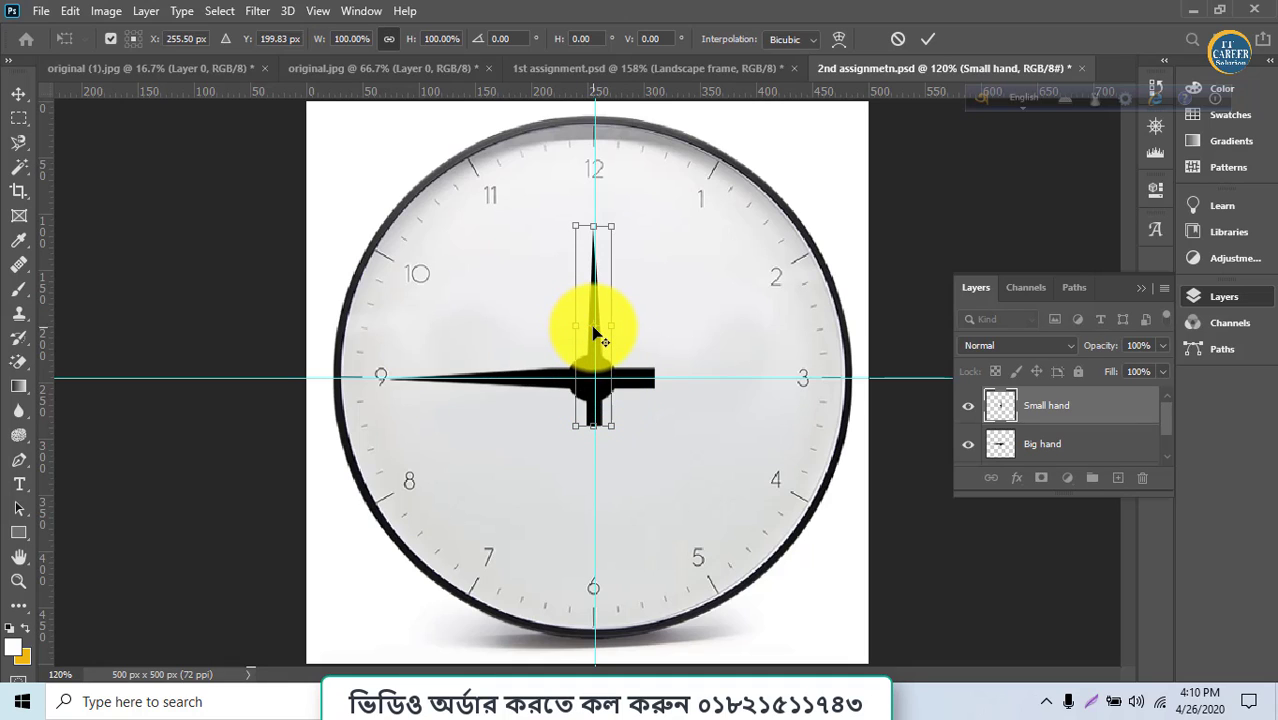
# Set the small hand's reference point at the clock's centre, rotate it to -24.32°, and apply the transformation.
pyautogui.moveTo(593, 327); pyautogui.dragTo(598, 383)
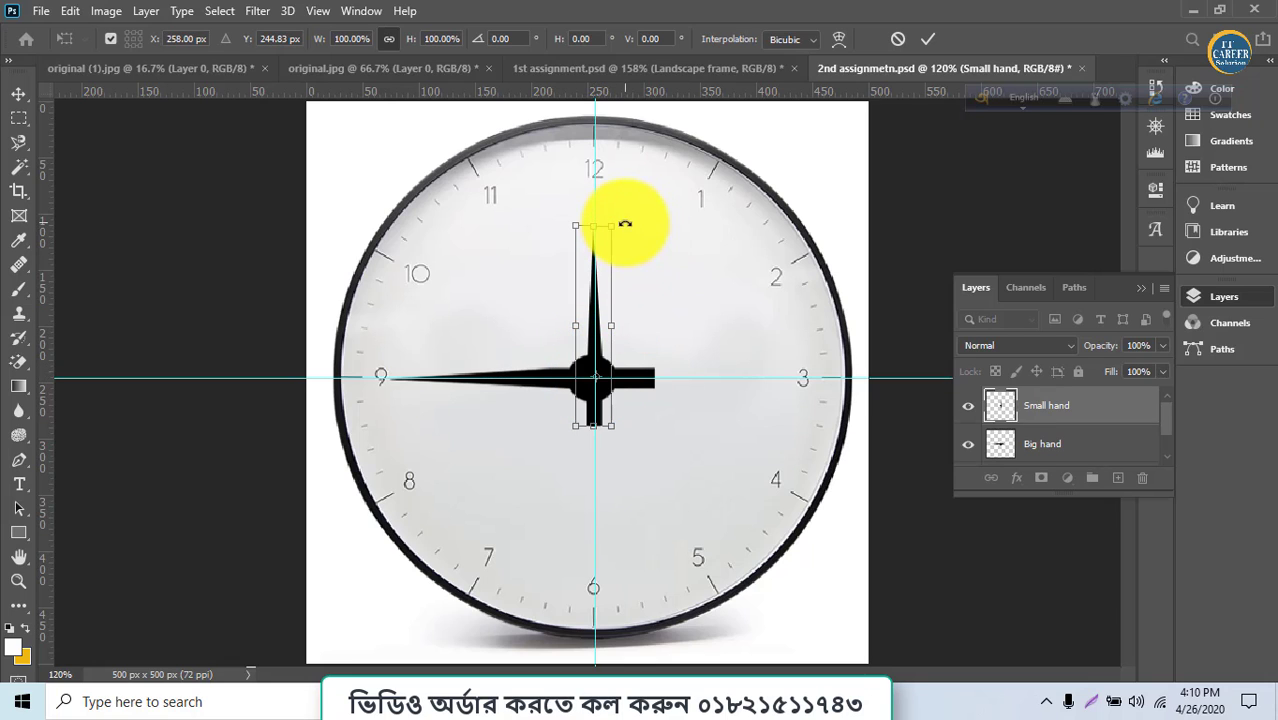
pyautogui.moveTo(625, 224); pyautogui.dragTo(571, 273)
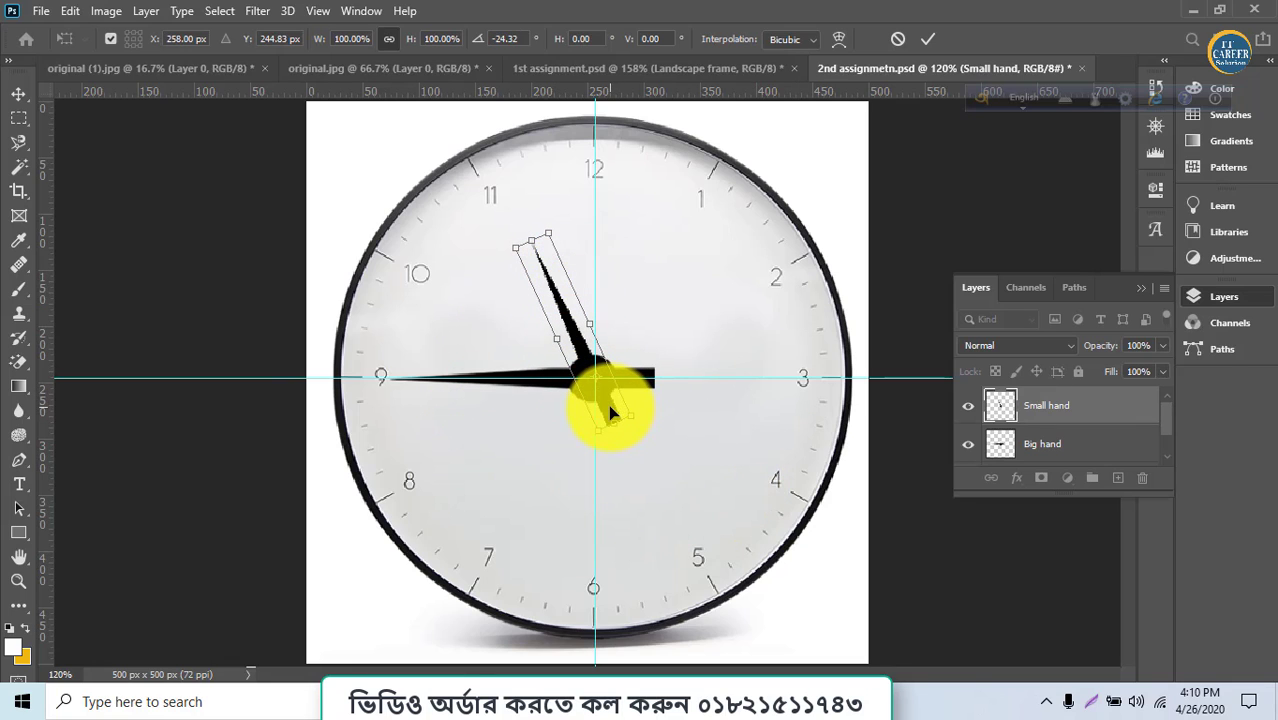
pyautogui.click(929, 39)
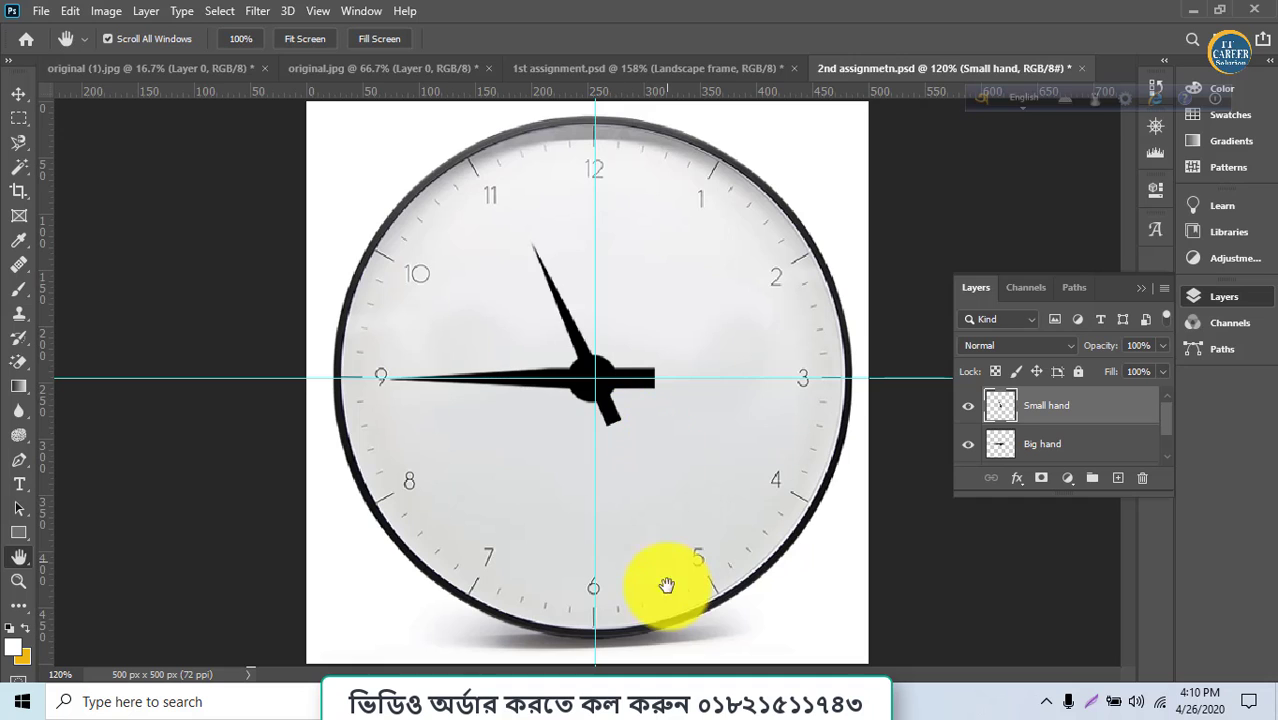
# Open 3rd assignment.psd from the 06 Transformation folder and fit the numbered tiles in view.
pyautogui.click(476, 706)
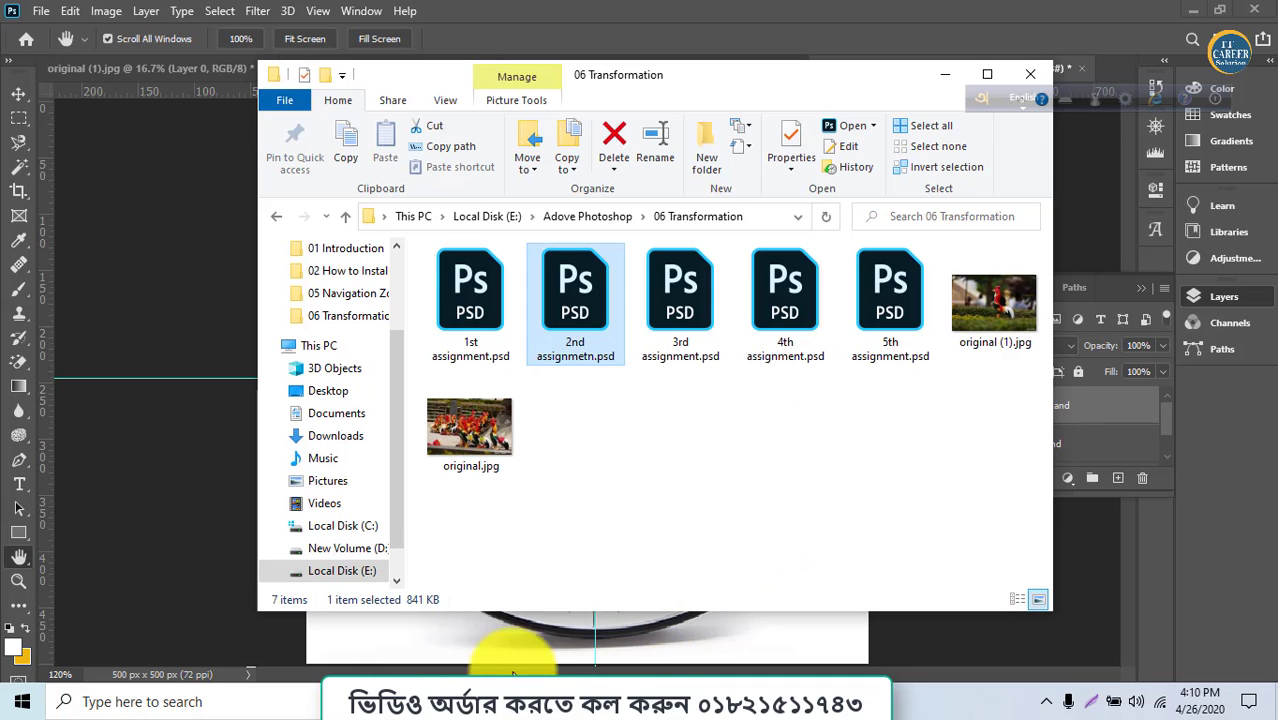
pyautogui.doubleClick(649, 348)
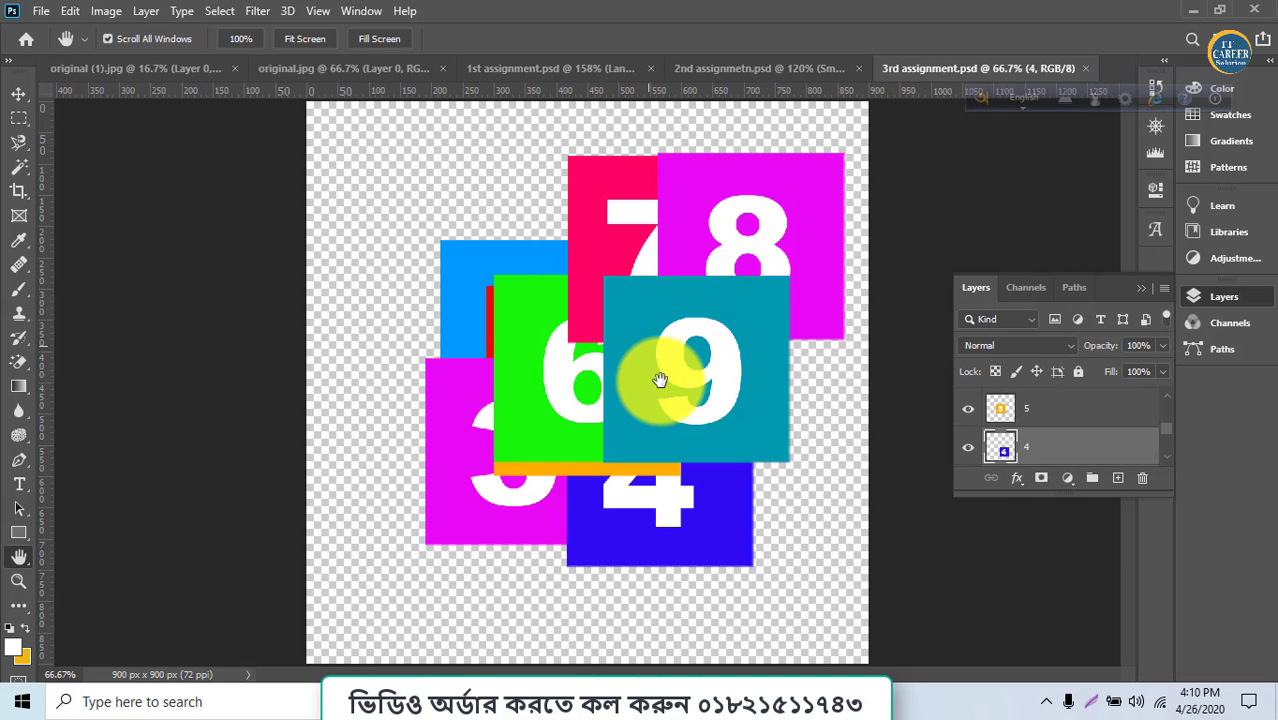
pyautogui.scroll(2, 509, 325)
pyautogui.scroll(4, 509, 325)
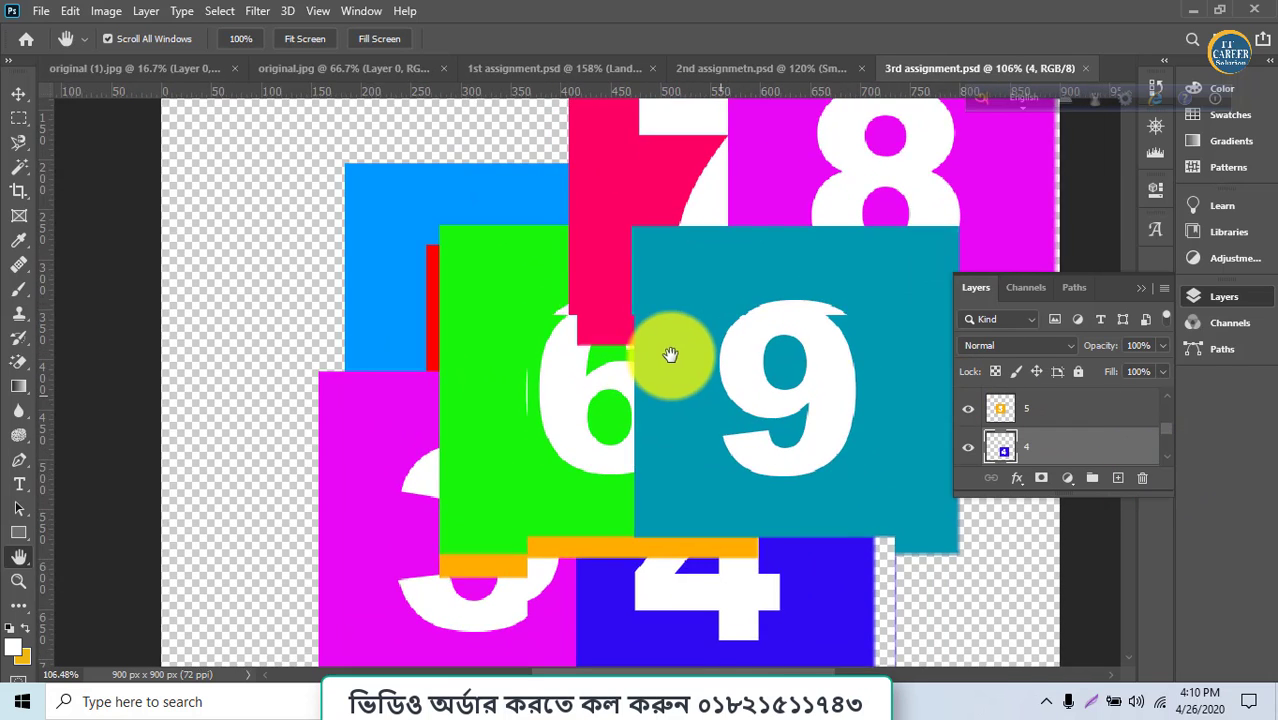
pyautogui.hotkey('ctrl', '0')
# Turn on the Move tool's Auto-Select option and move the 9 tile a short distance.
pyautogui.click(18, 101)
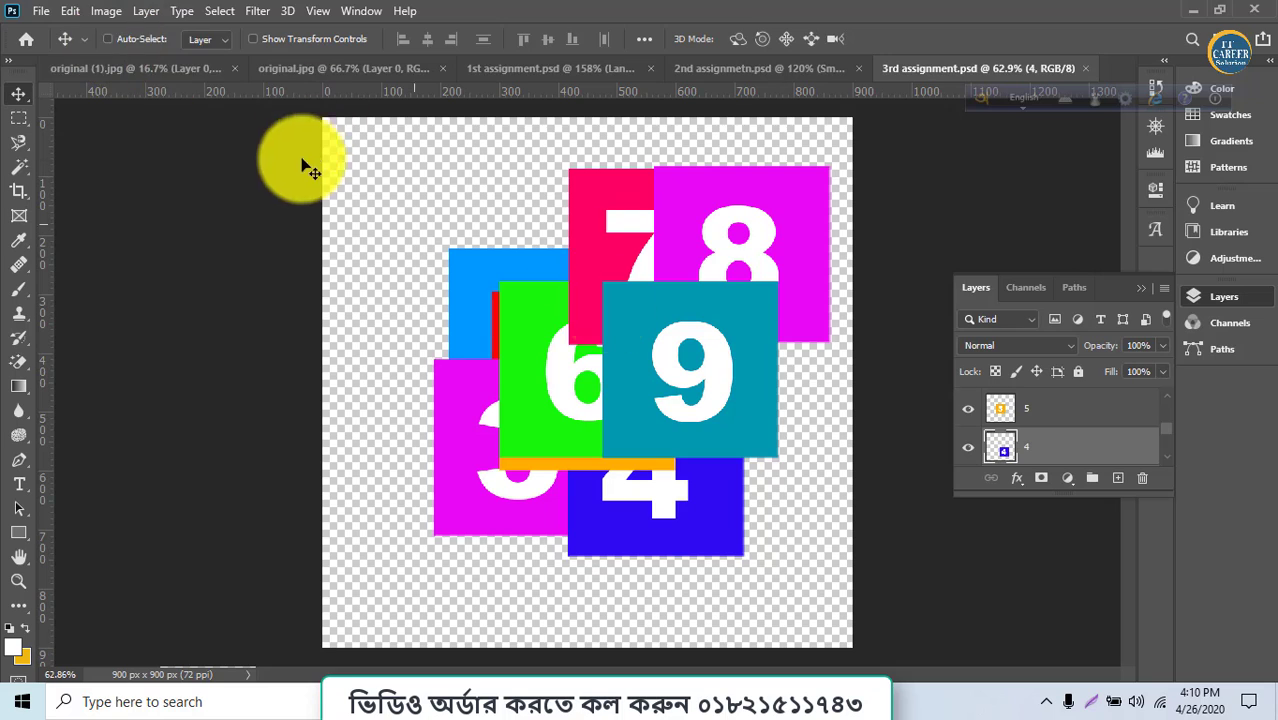
pyautogui.click(137, 42)
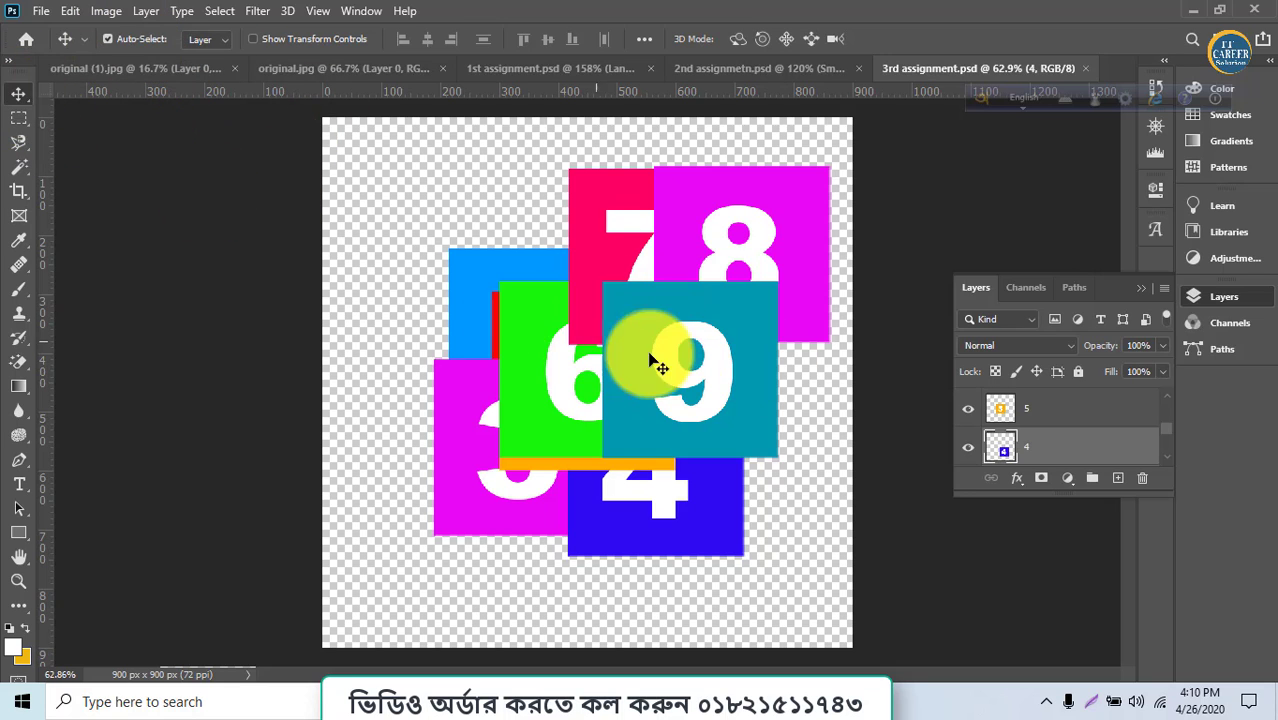
pyautogui.moveTo(656, 363); pyautogui.dragTo(700, 413)
# Switch the Move tool to Show Transform Controls without Auto-Select, and enlarge the layer list to show all nine layers.
pyautogui.click(328, 42)
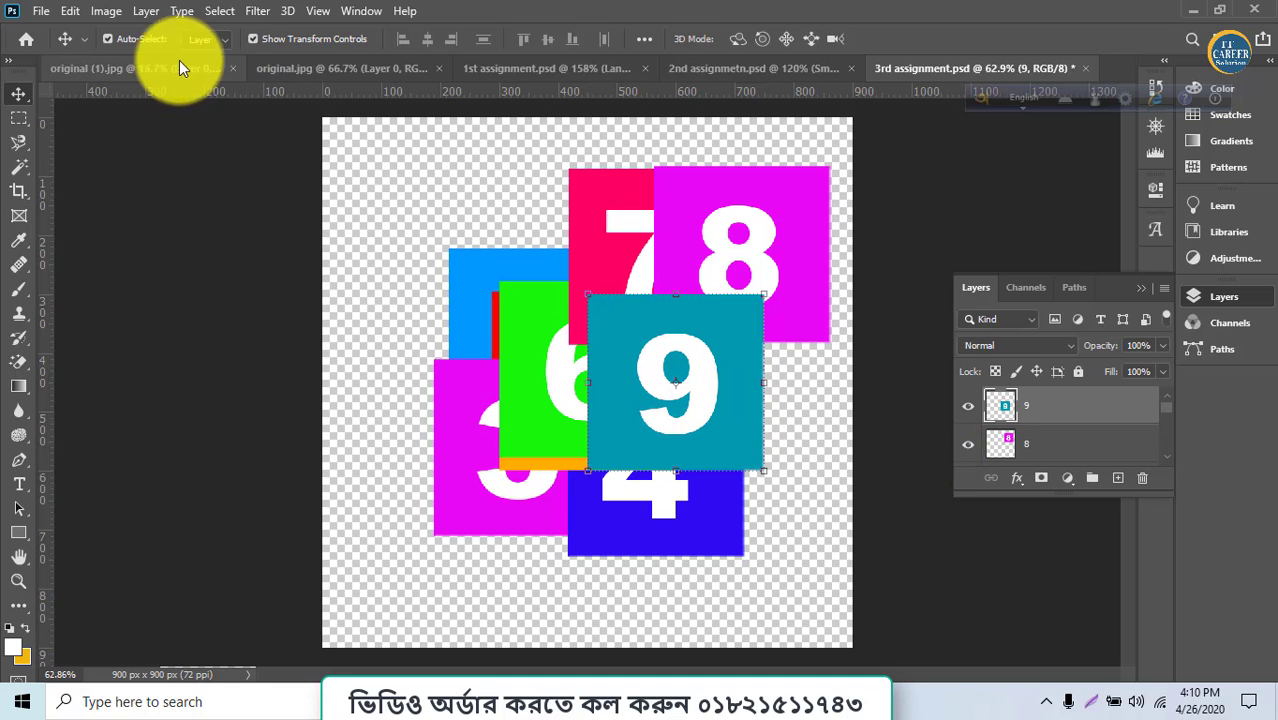
pyautogui.click(127, 40)
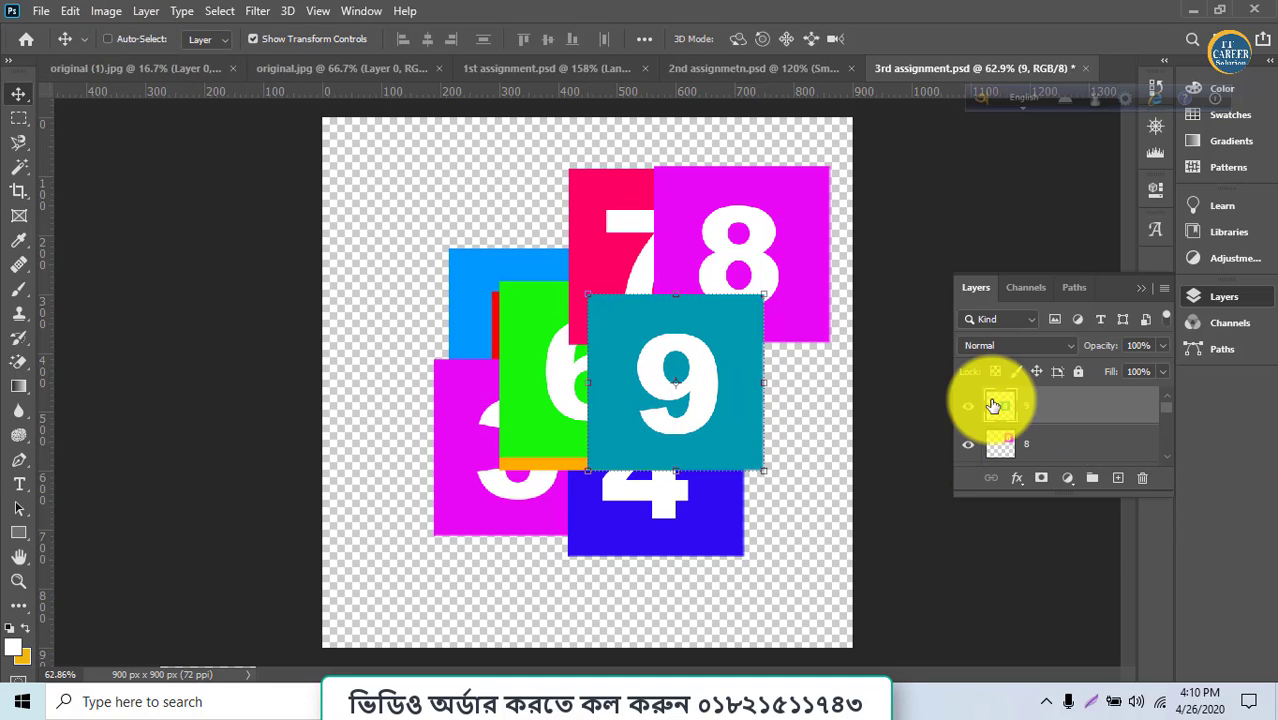
pyautogui.moveTo(1062, 490); pyautogui.dragTo(1050, 645)
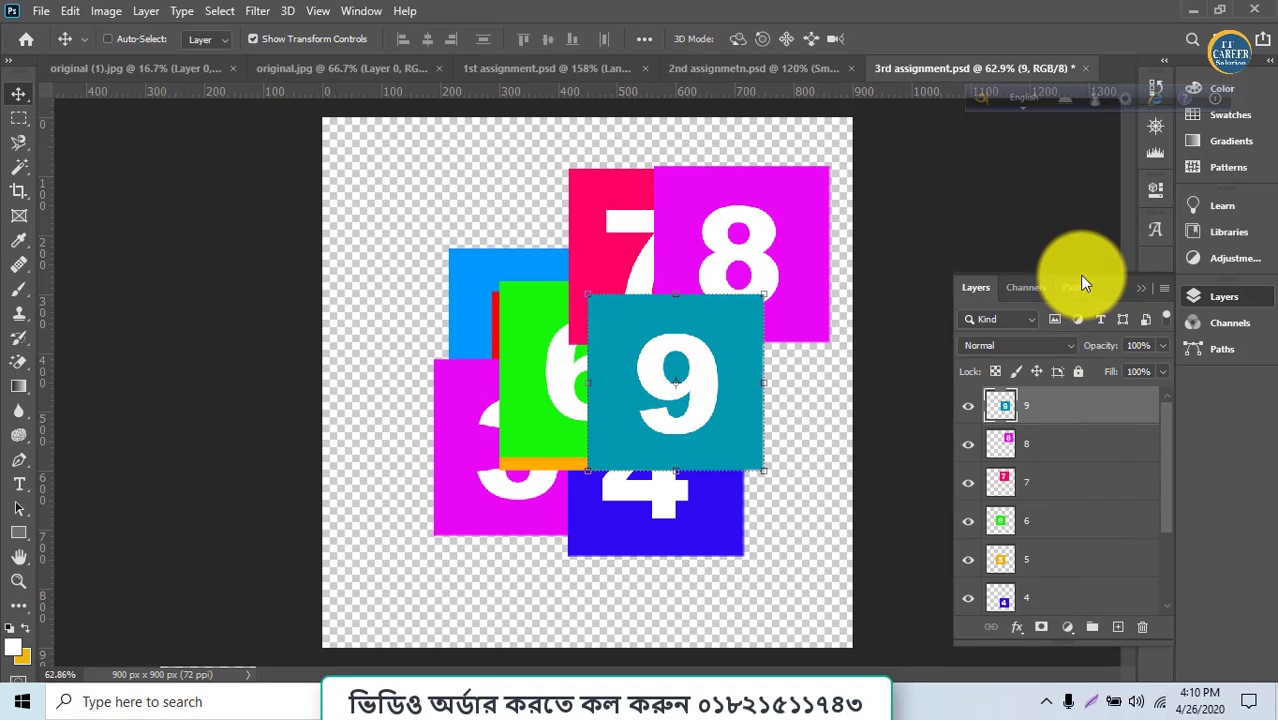
pyautogui.moveTo(1084, 274); pyautogui.dragTo(1060, 150)
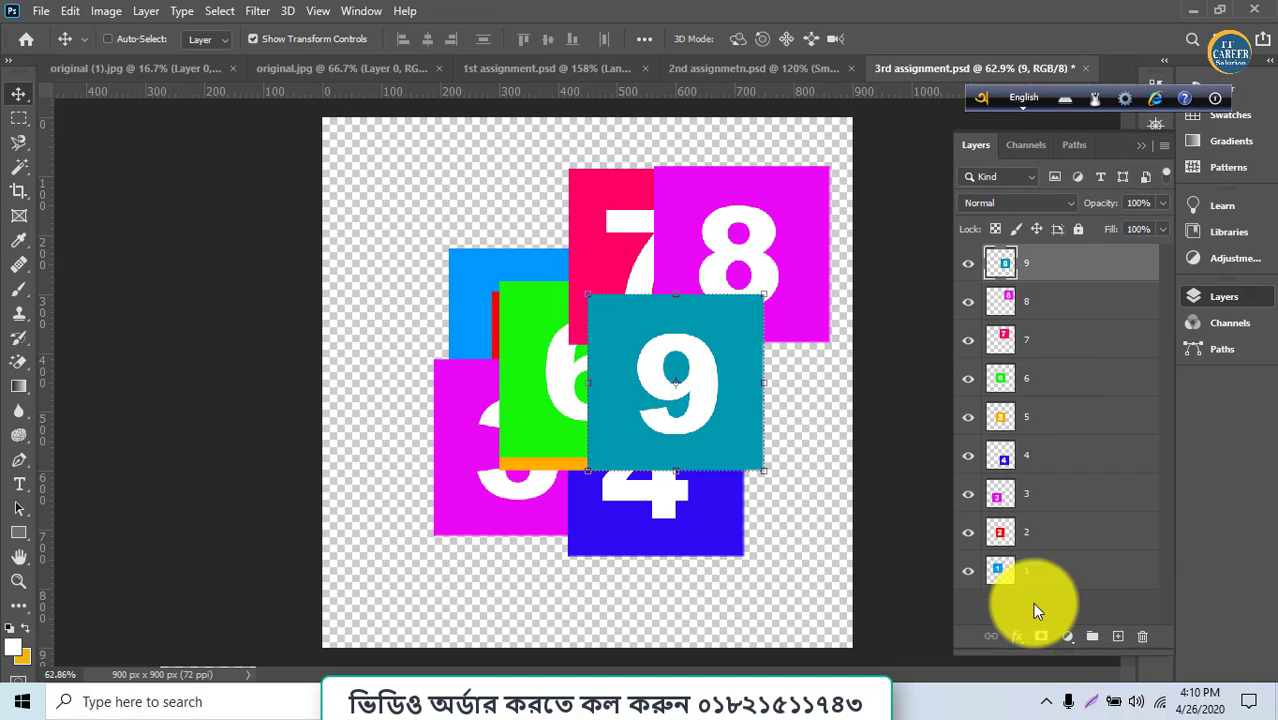
# Arrange tiles 1, 2 and 3 edge to edge from left to right along the canvas's top row.
pyautogui.click(1035, 592)
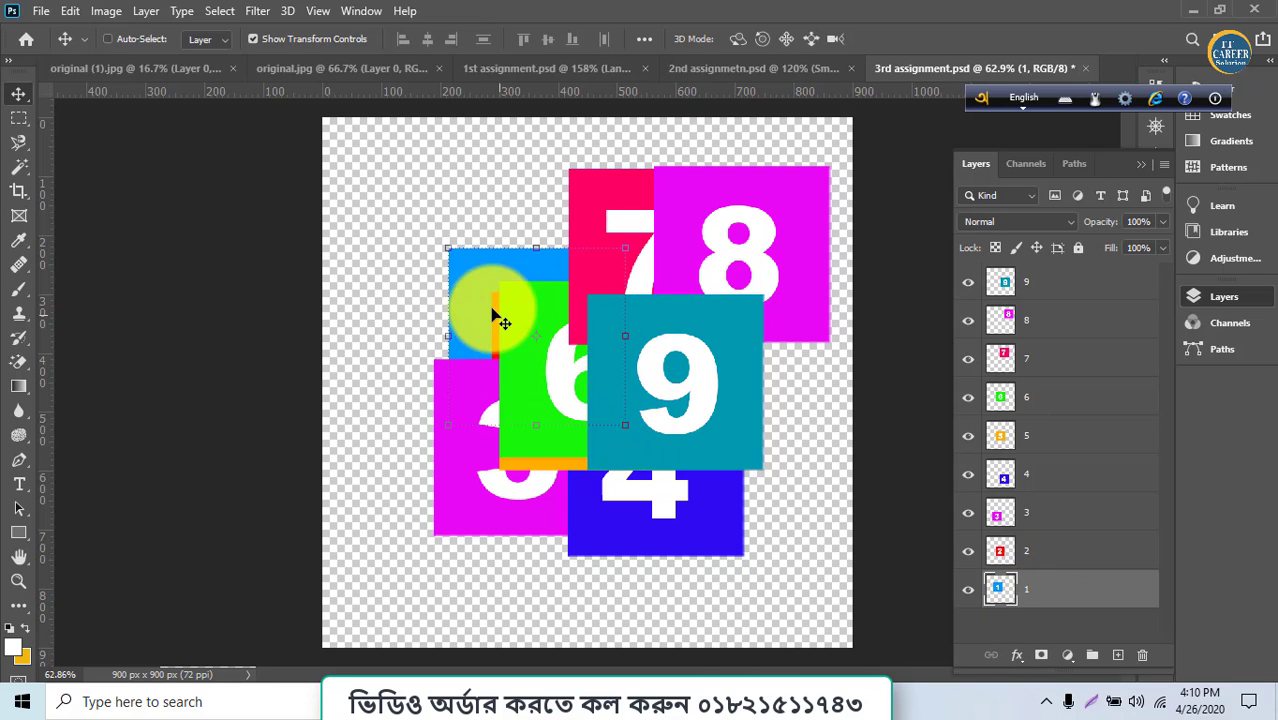
pyautogui.moveTo(477, 281); pyautogui.dragTo(339, 150)
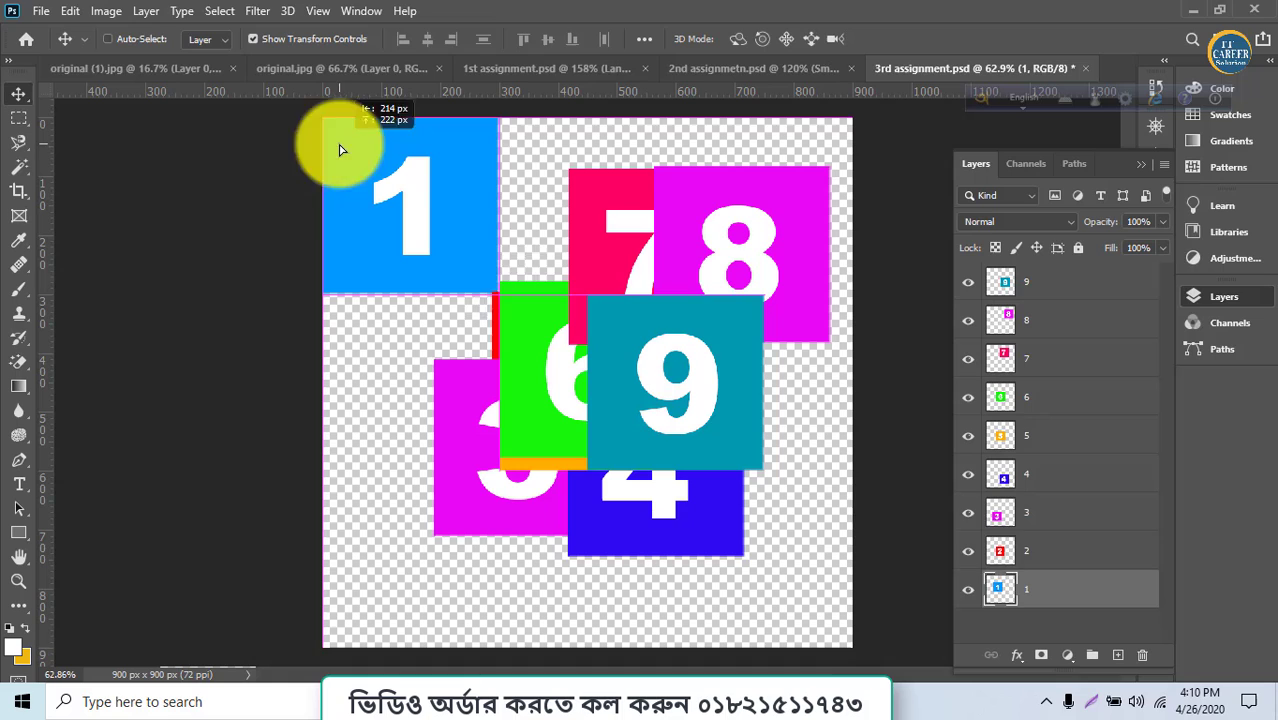
pyautogui.click(1010, 550)
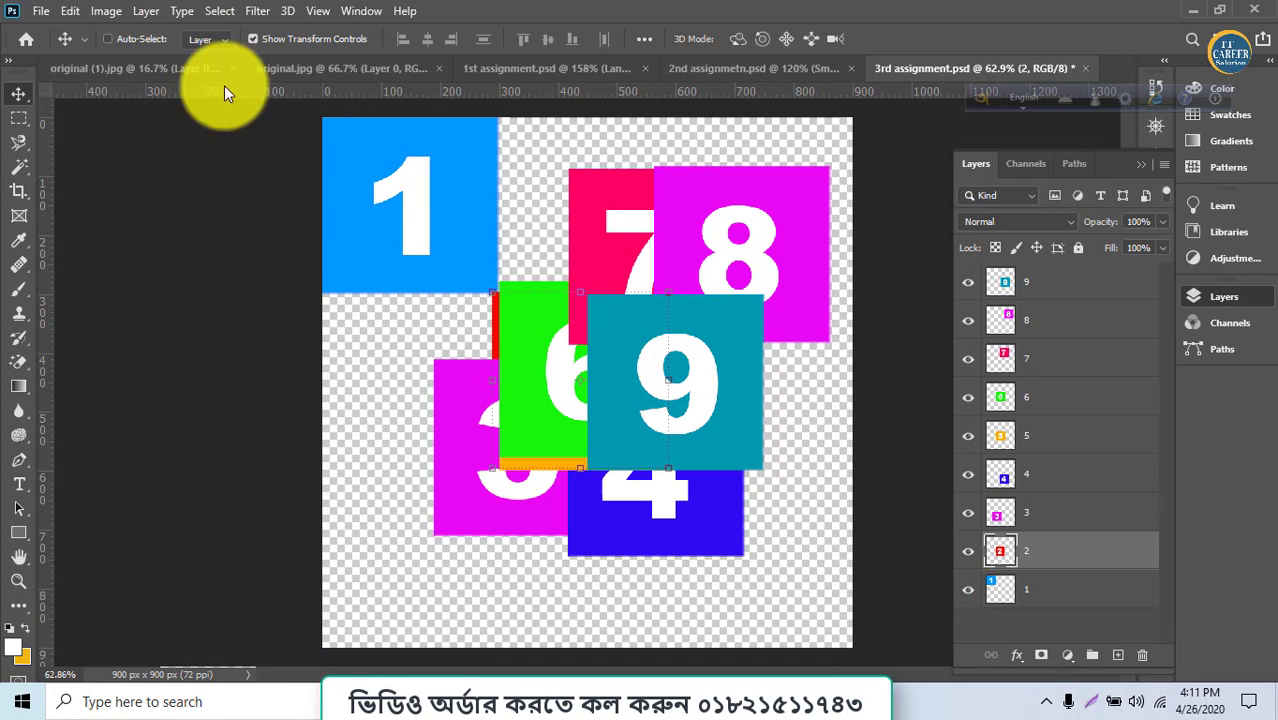
pyautogui.moveTo(542, 379); pyautogui.dragTo(548, 212)
pyautogui.click(998, 517)
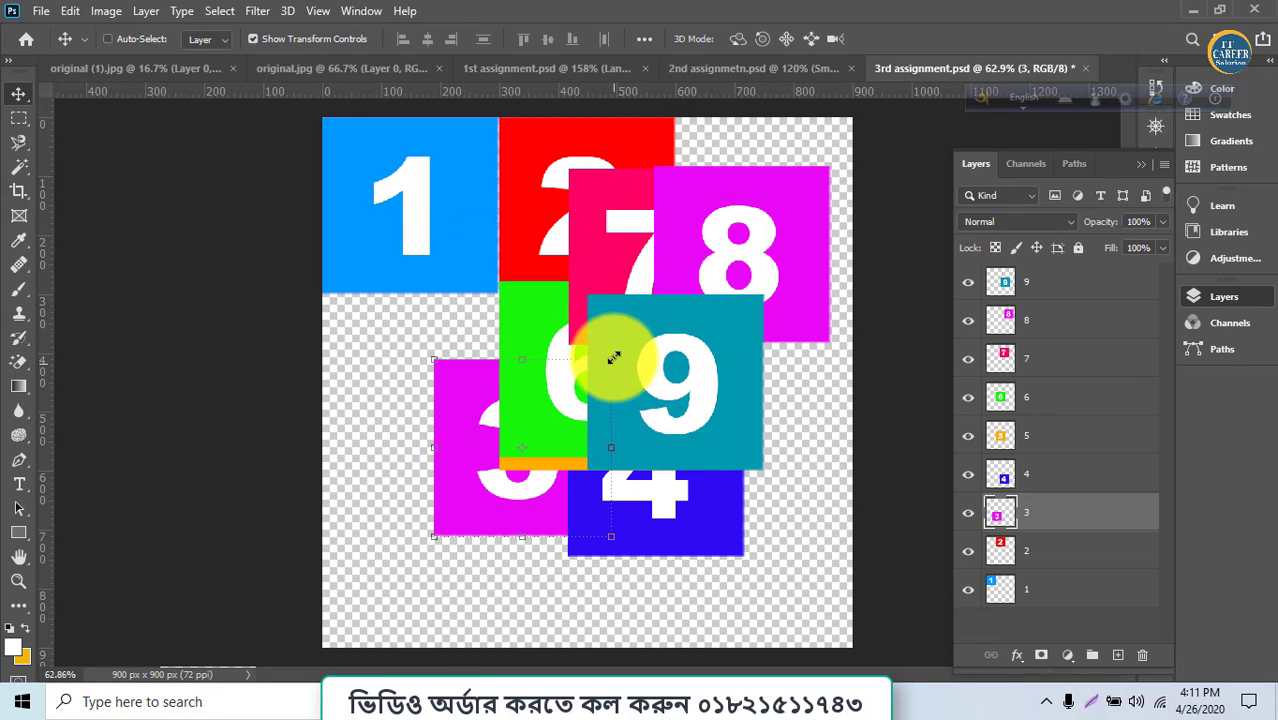
pyautogui.moveTo(522, 422); pyautogui.dragTo(758, 206)
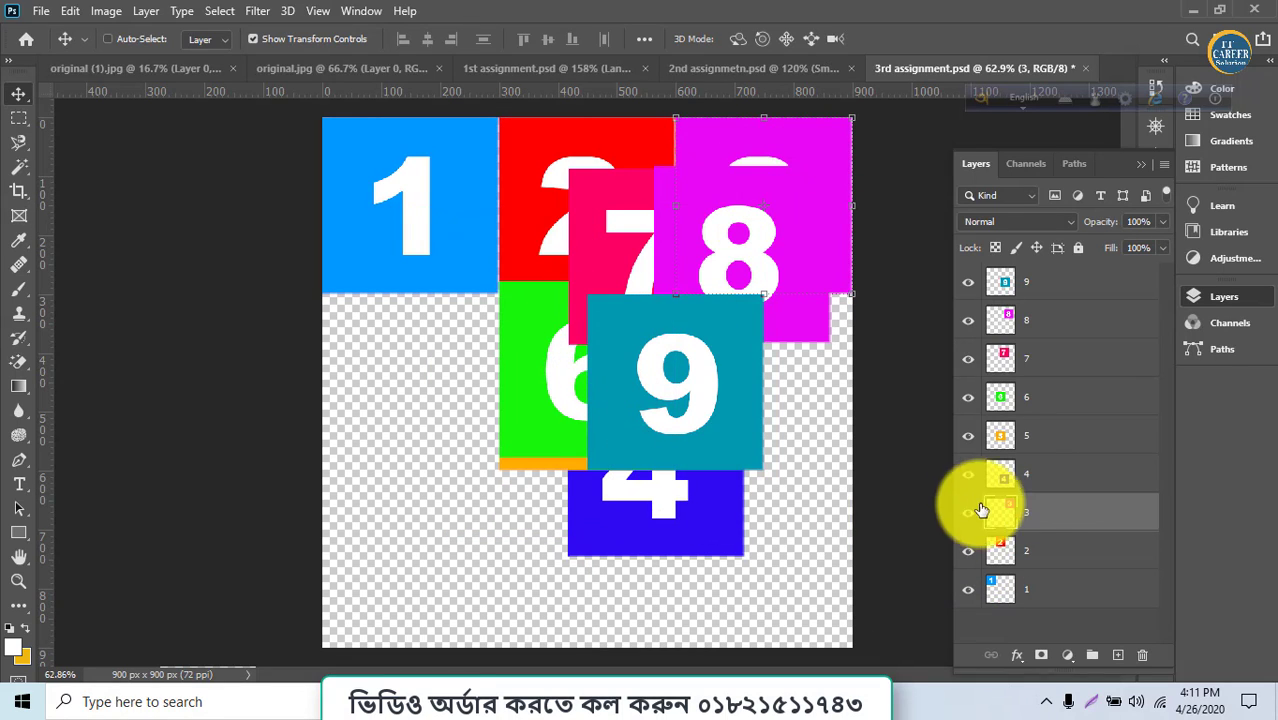
# Arrange tiles 4, 5 and 6 edge to edge from left to right along the canvas's middle row.
pyautogui.click(998, 470)
pyautogui.moveTo(564, 422); pyautogui.dragTo(384, 346)
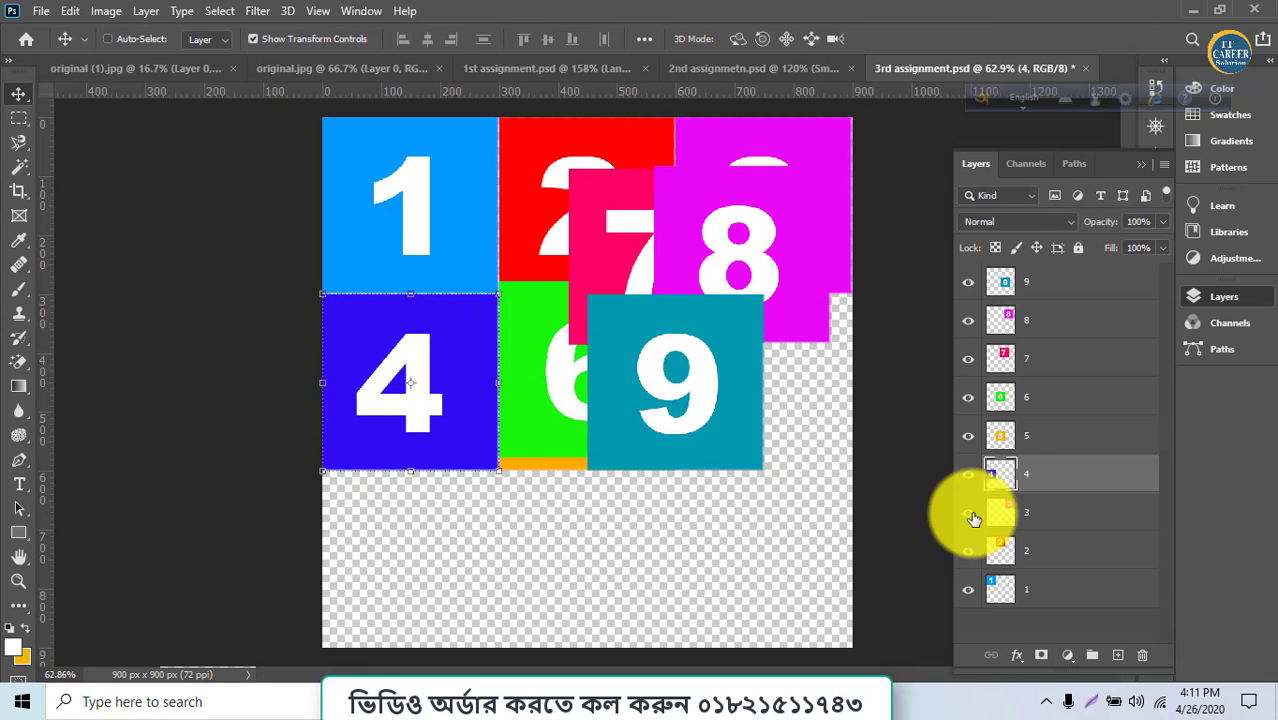
pyautogui.click(998, 437)
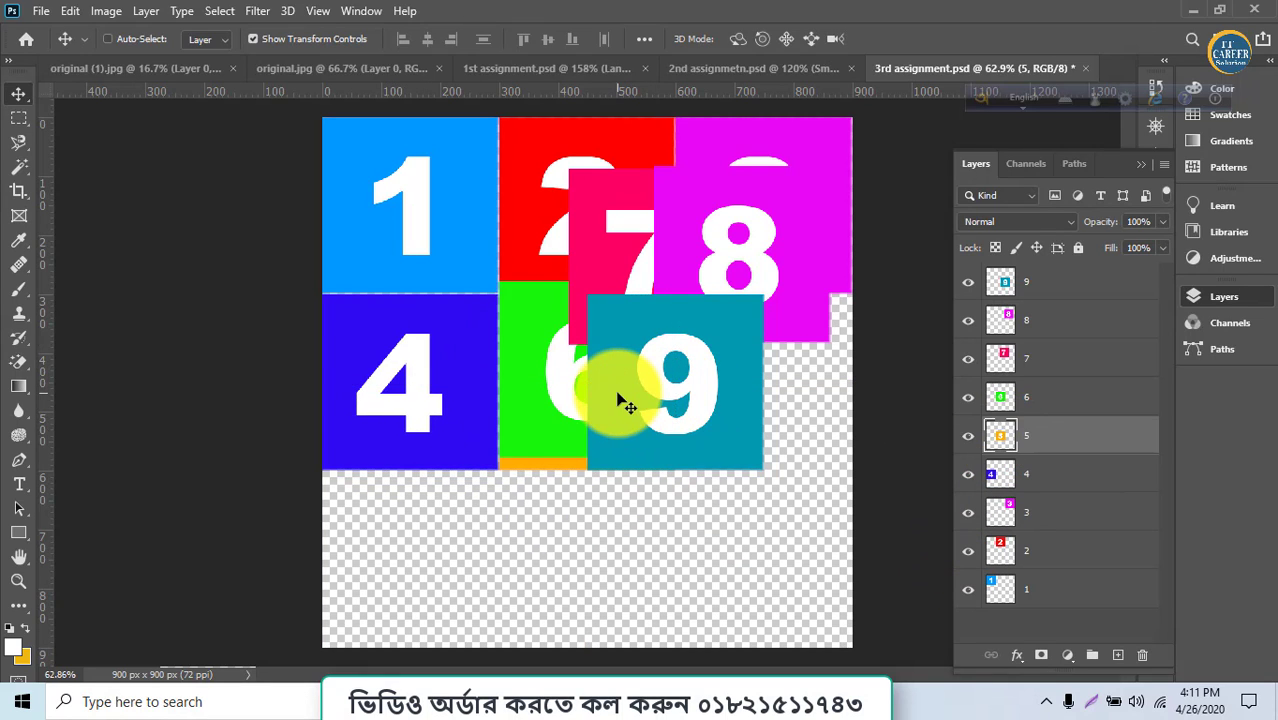
pyautogui.click(998, 397)
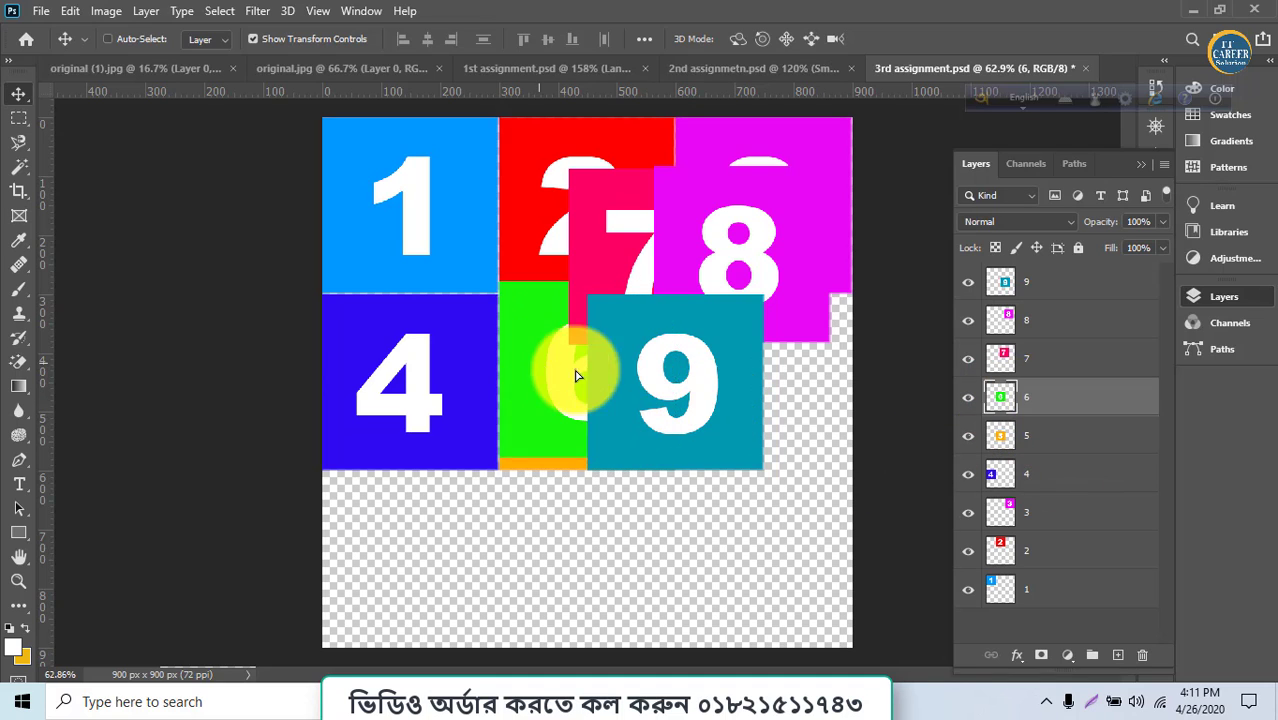
pyautogui.moveTo(579, 372); pyautogui.dragTo(714, 376)
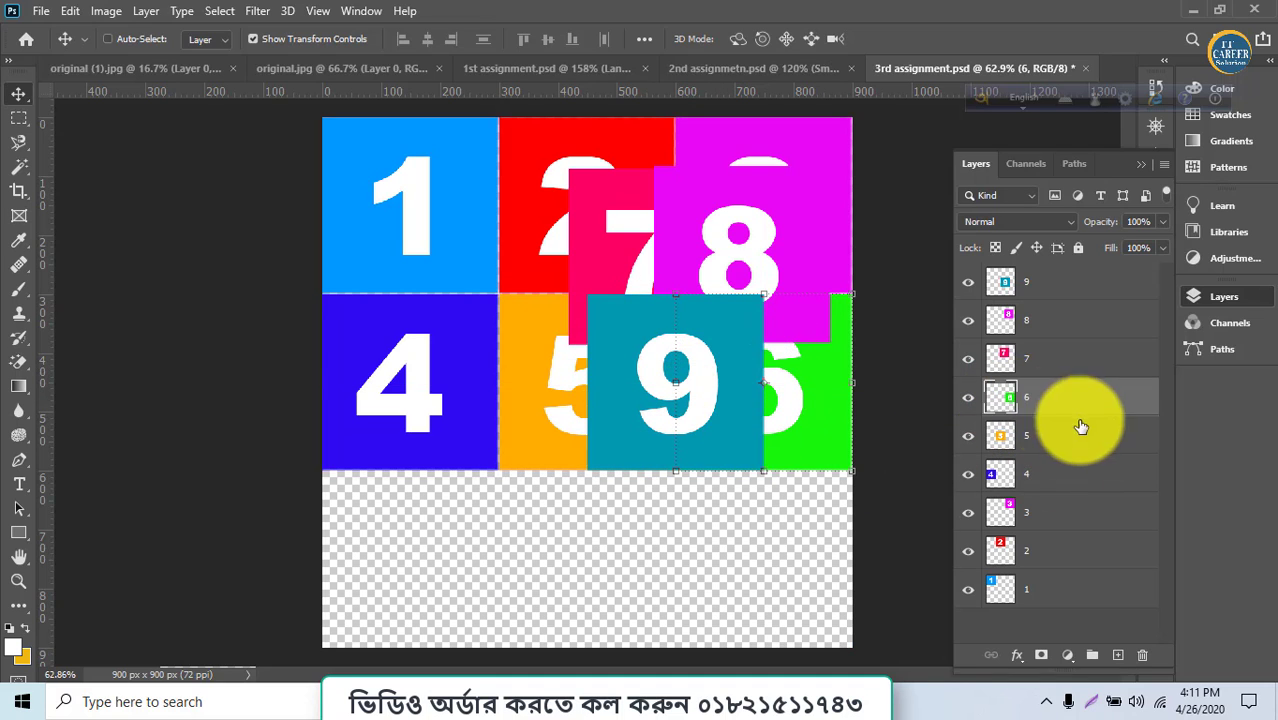
# Arrange tiles 7, 8 and 9 edge to edge from left to right along the canvas's bottom row.
pyautogui.click(1000, 358)
pyautogui.moveTo(620, 262); pyautogui.dragTo(374, 562)
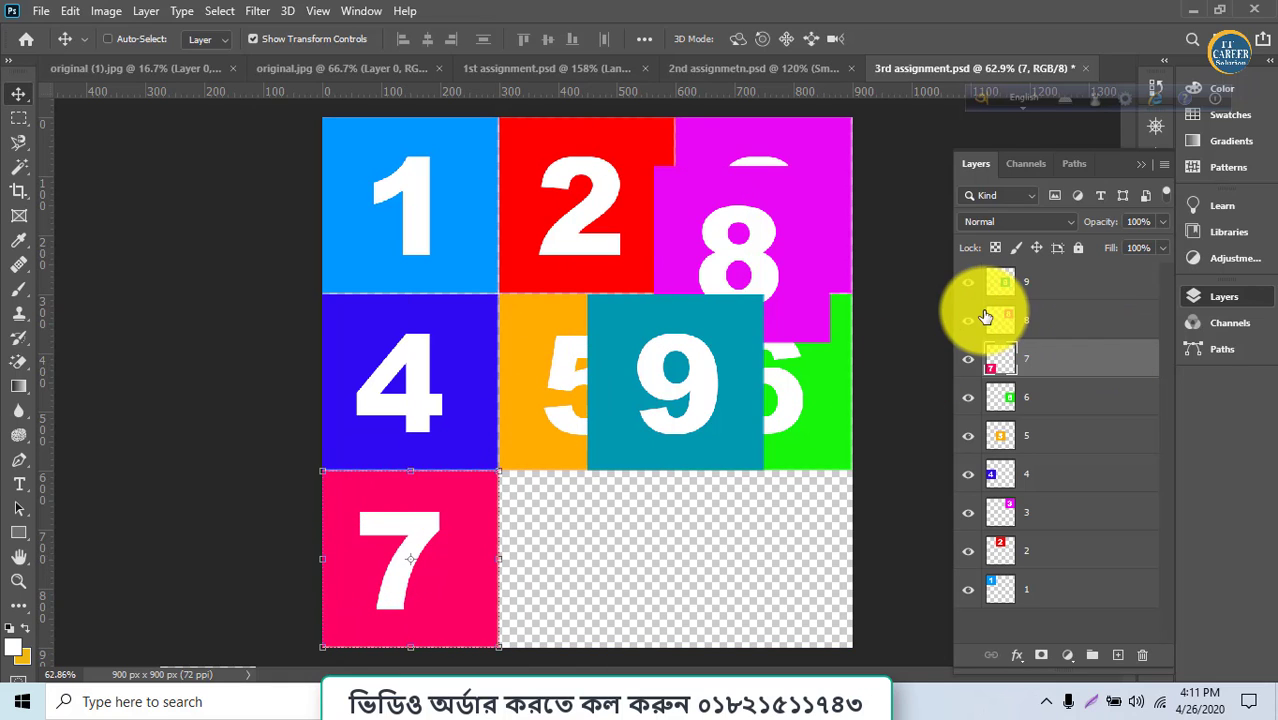
pyautogui.click(995, 318)
pyautogui.moveTo(689, 337); pyautogui.dragTo(565, 574)
pyautogui.click(1045, 273)
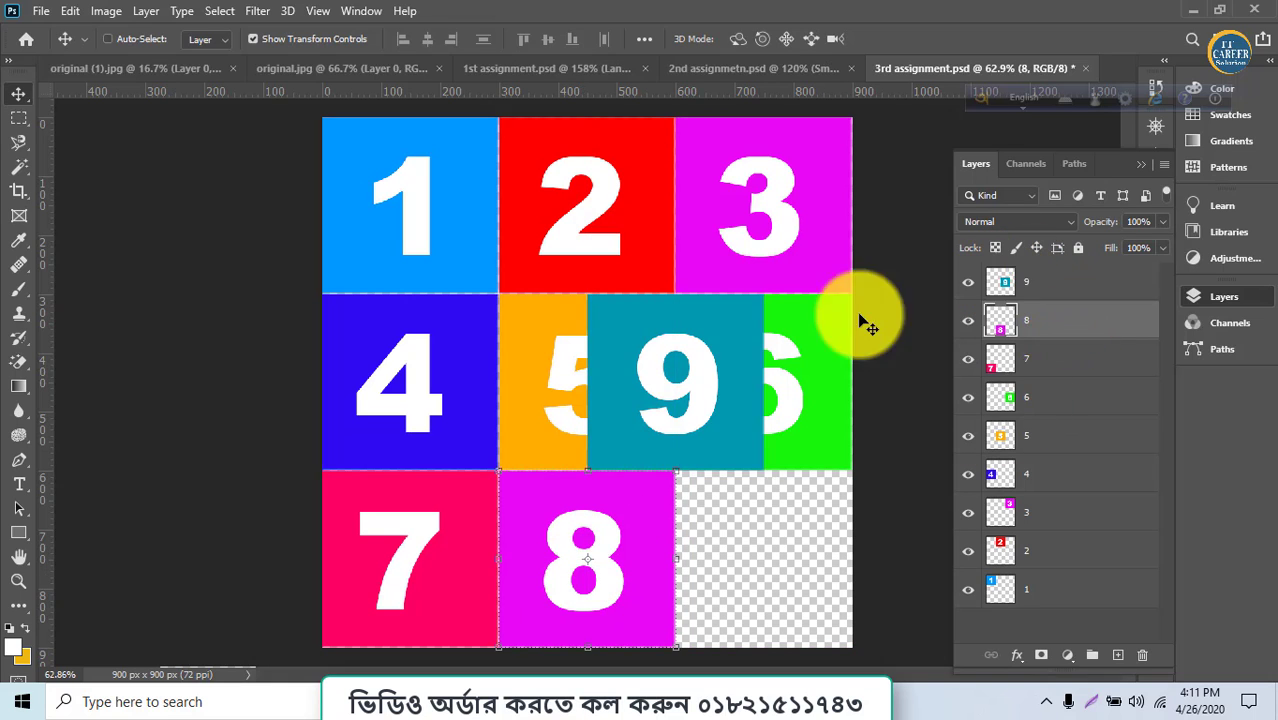
pyautogui.moveTo(720, 497)
pyautogui.mouseDown()
pyautogui.moveTo(719, 514)
pyautogui.moveTo(735, 512)
pyautogui.mouseUp()
pyautogui.moveTo(744, 460); pyautogui.dragTo(762, 585)
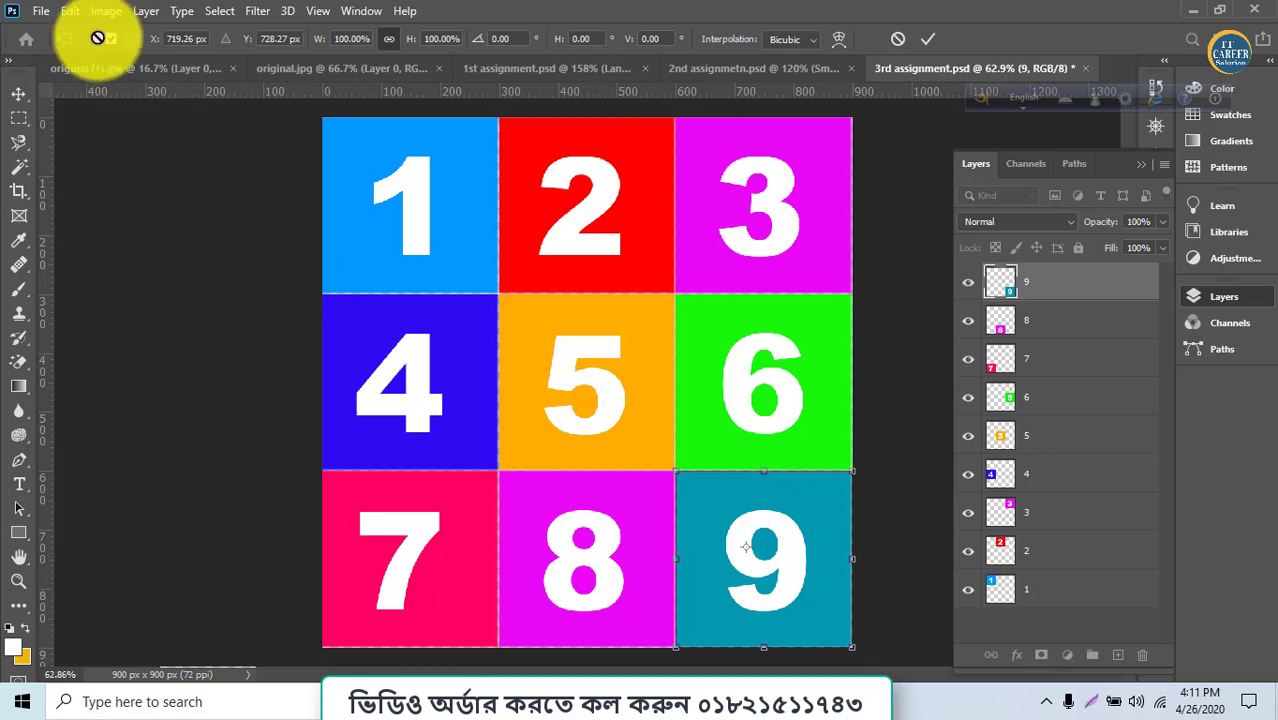
pyautogui.click(24, 97)
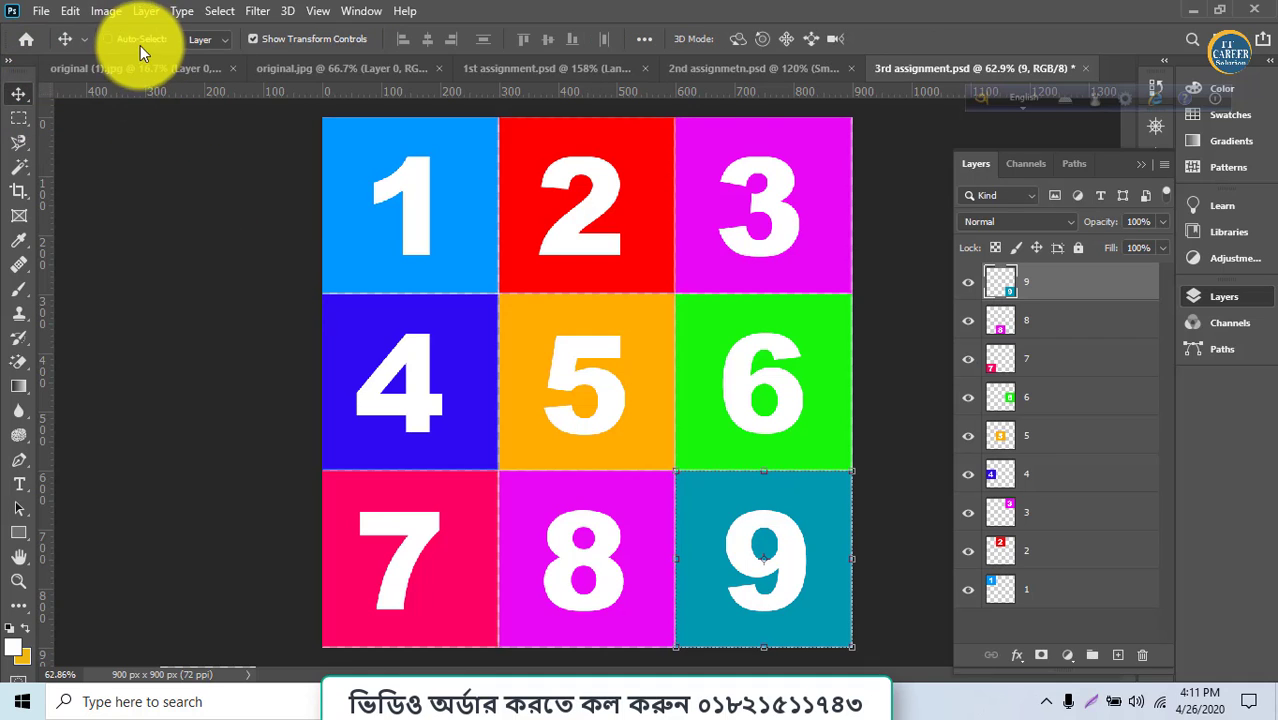
# Turn on the Move tool's Auto-Select option and pick tiles directly on the canvas, ending with tile 1 selected.
pyautogui.click(512, 240)
pyautogui.click(450, 230)
pyautogui.click(454, 333)
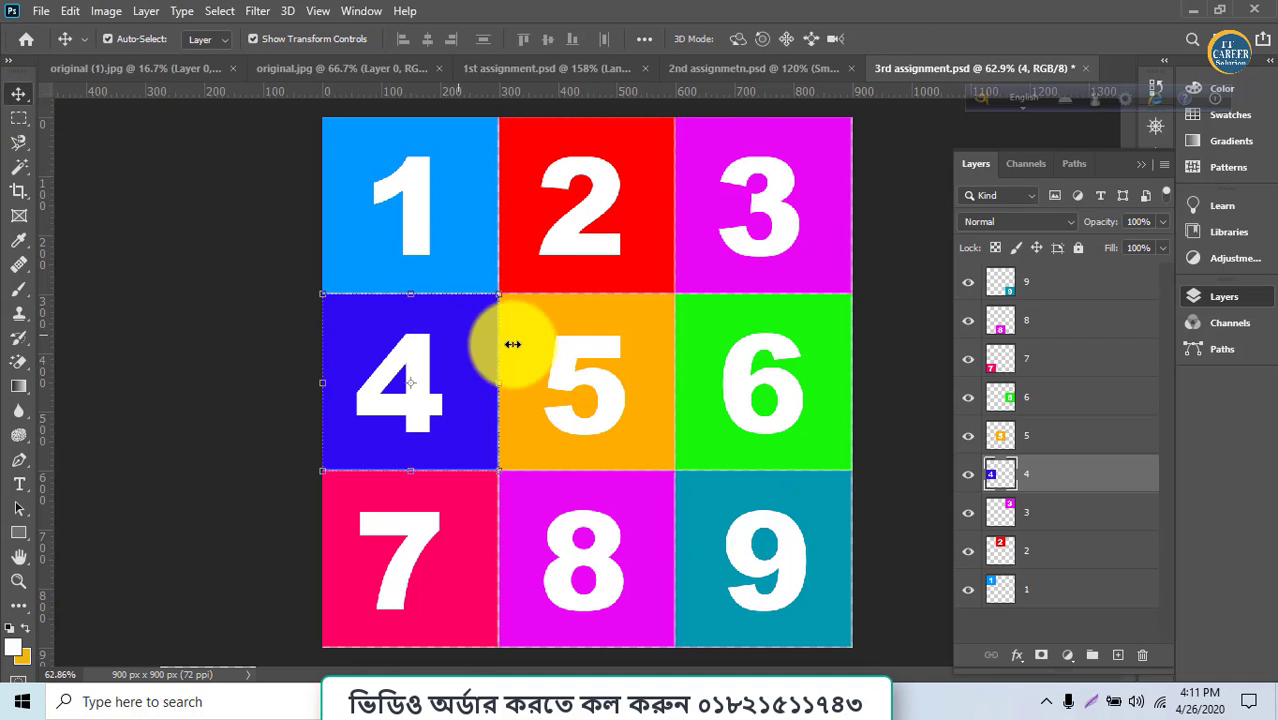
pyautogui.click(532, 345)
pyautogui.click(121, 40)
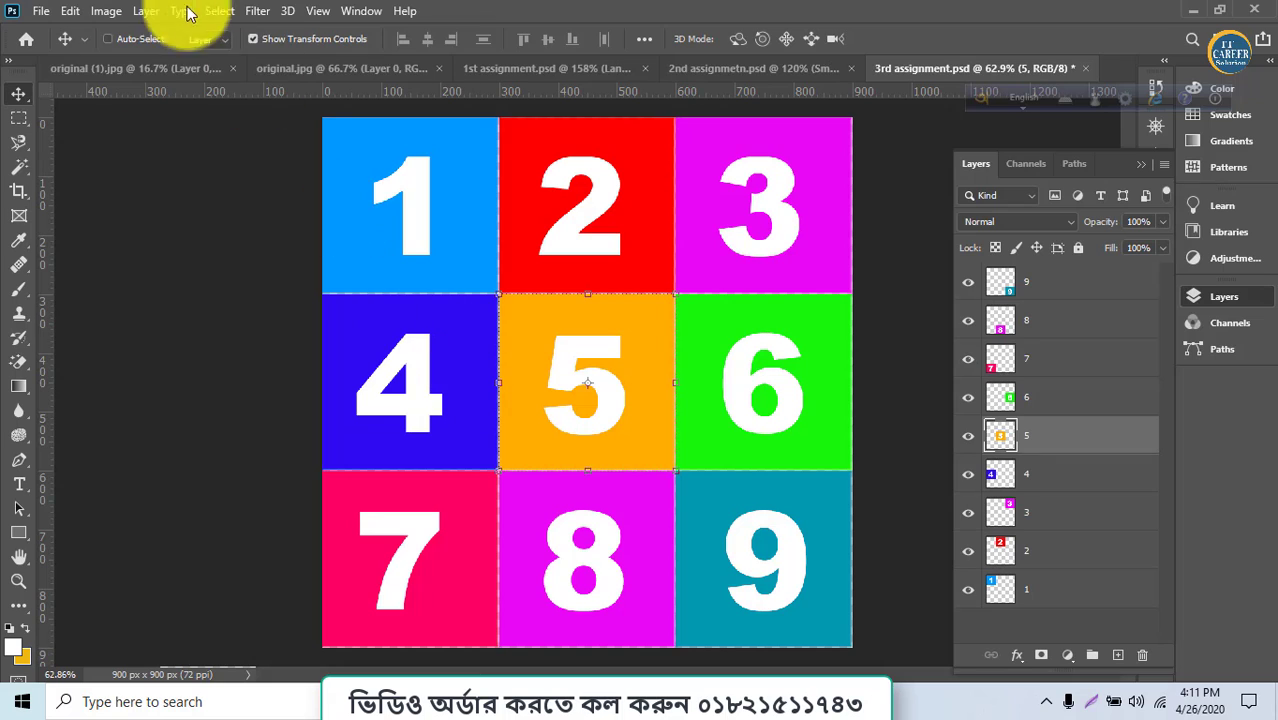
pyautogui.click(106, 38)
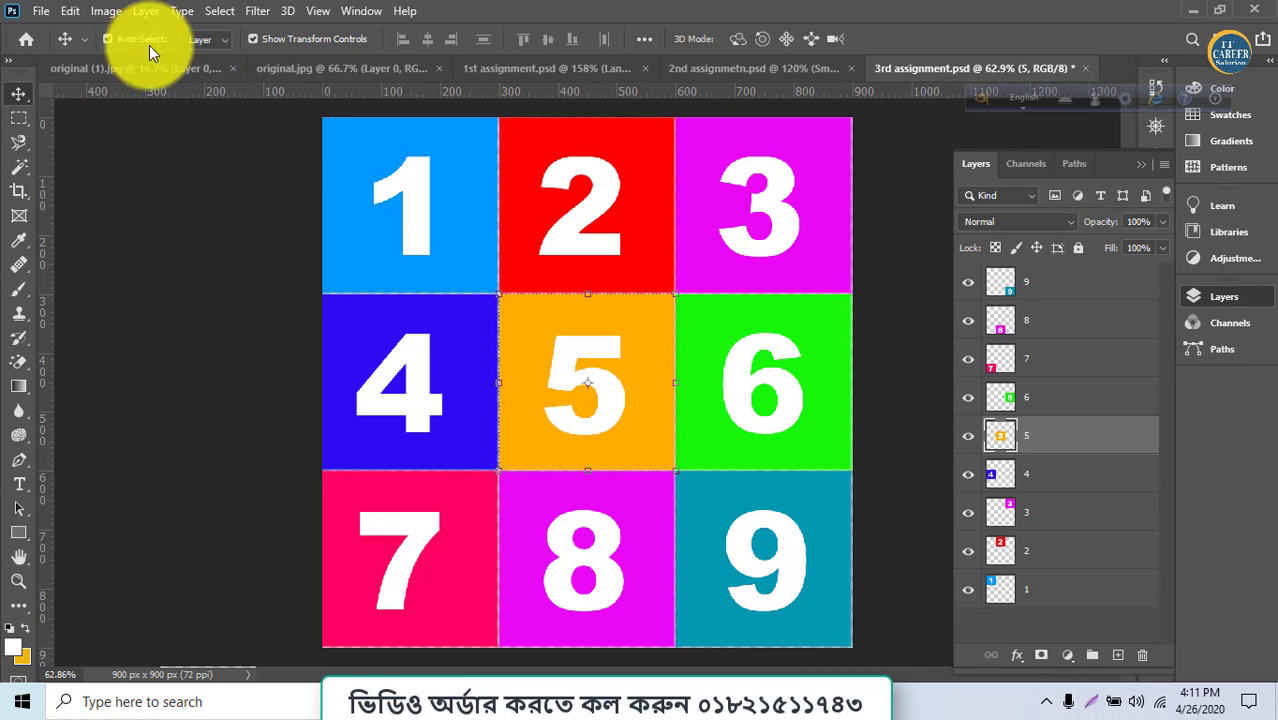
pyautogui.click(452, 250)
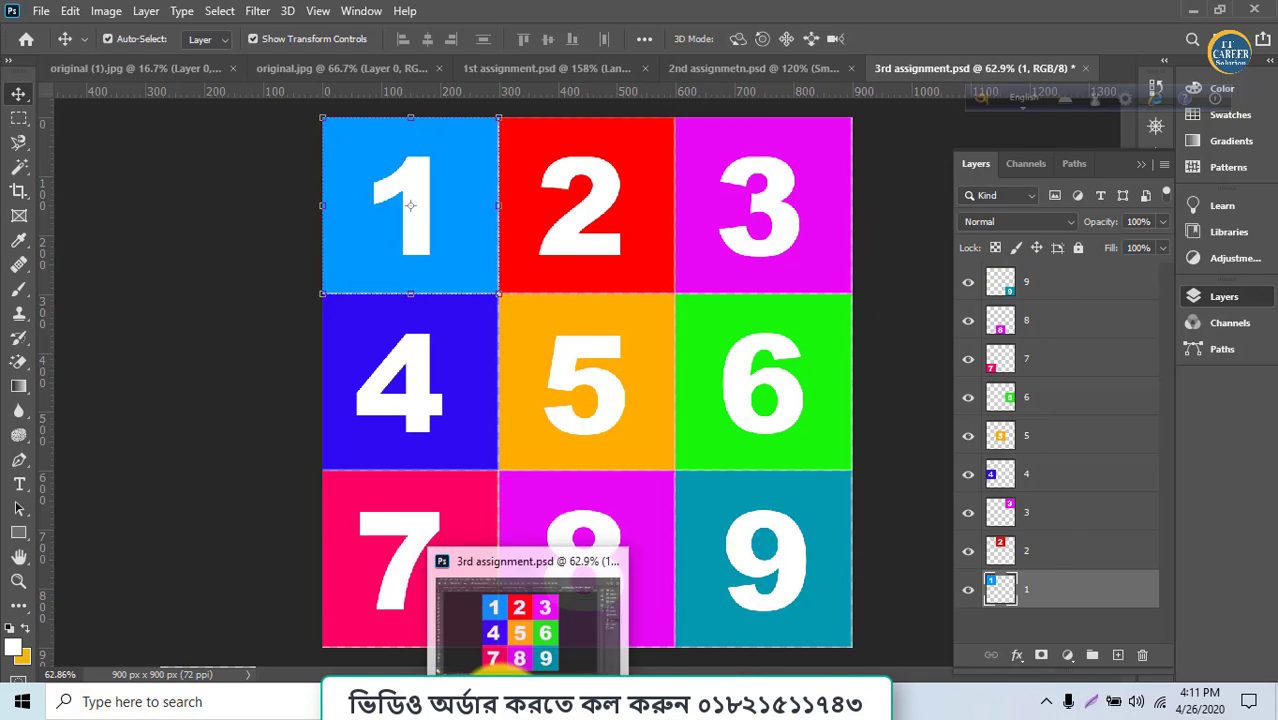
# Open 4th assignment.psd from the 06 Transformation folder.
pyautogui.click(545, 702)
pyautogui.click(818, 307)
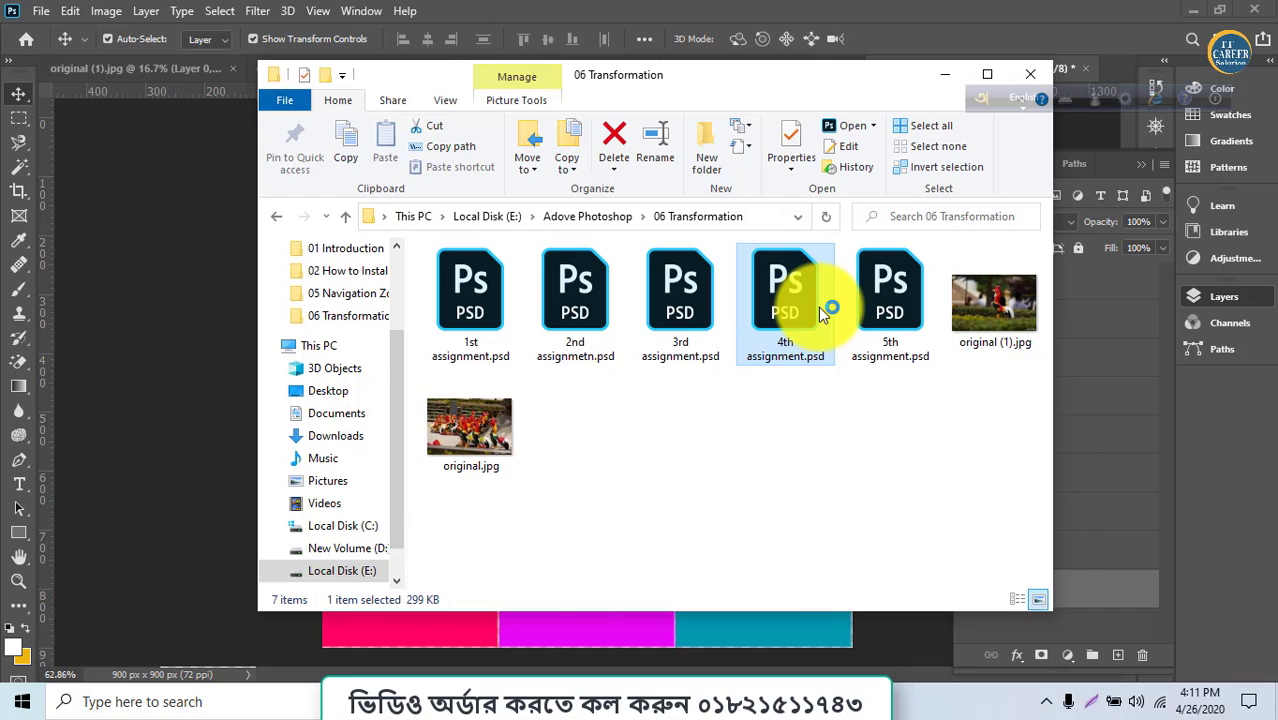
pyautogui.doubleClick(818, 307)
pyautogui.click(818, 307)
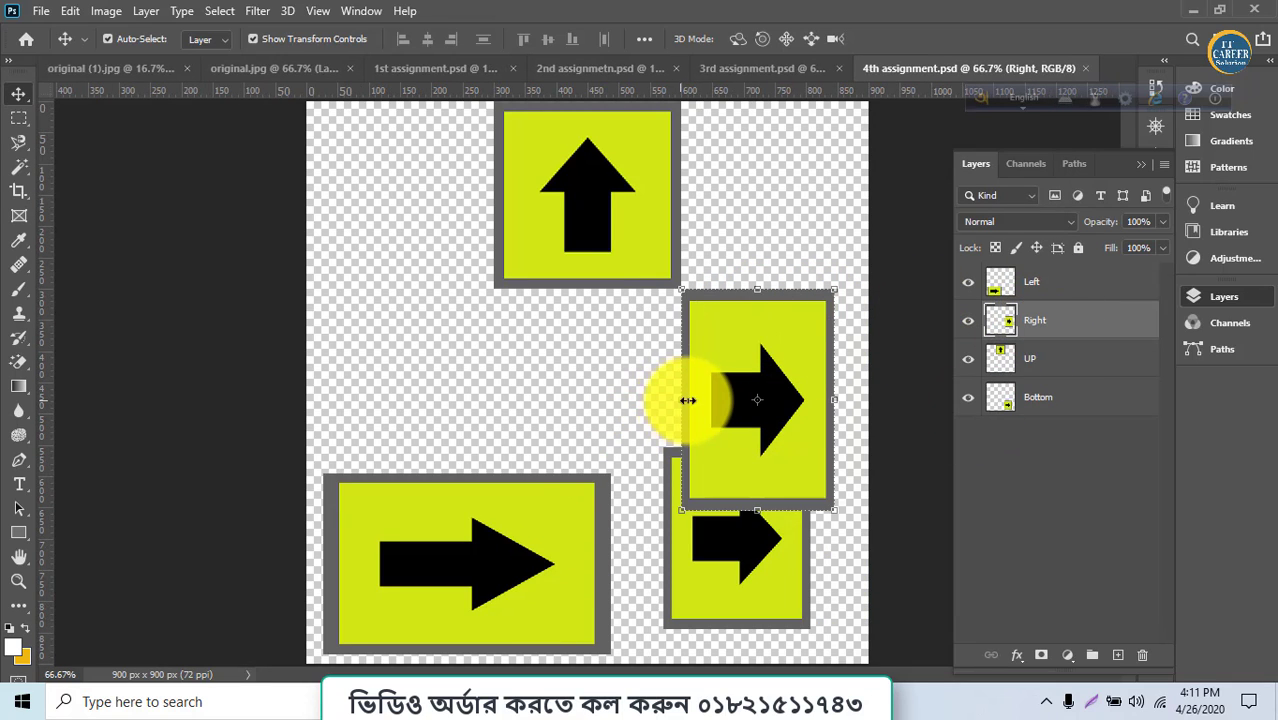
# Rotate the Right arrow sign about 90° counterclockwise and place it directly above the wide Left sign.
pyautogui.moveTo(727, 399); pyautogui.dragTo(493, 343)
pyautogui.moveTo(436, 229); pyautogui.dragTo(388, 433)
pyautogui.moveTo(470, 410); pyautogui.dragTo(461, 440)
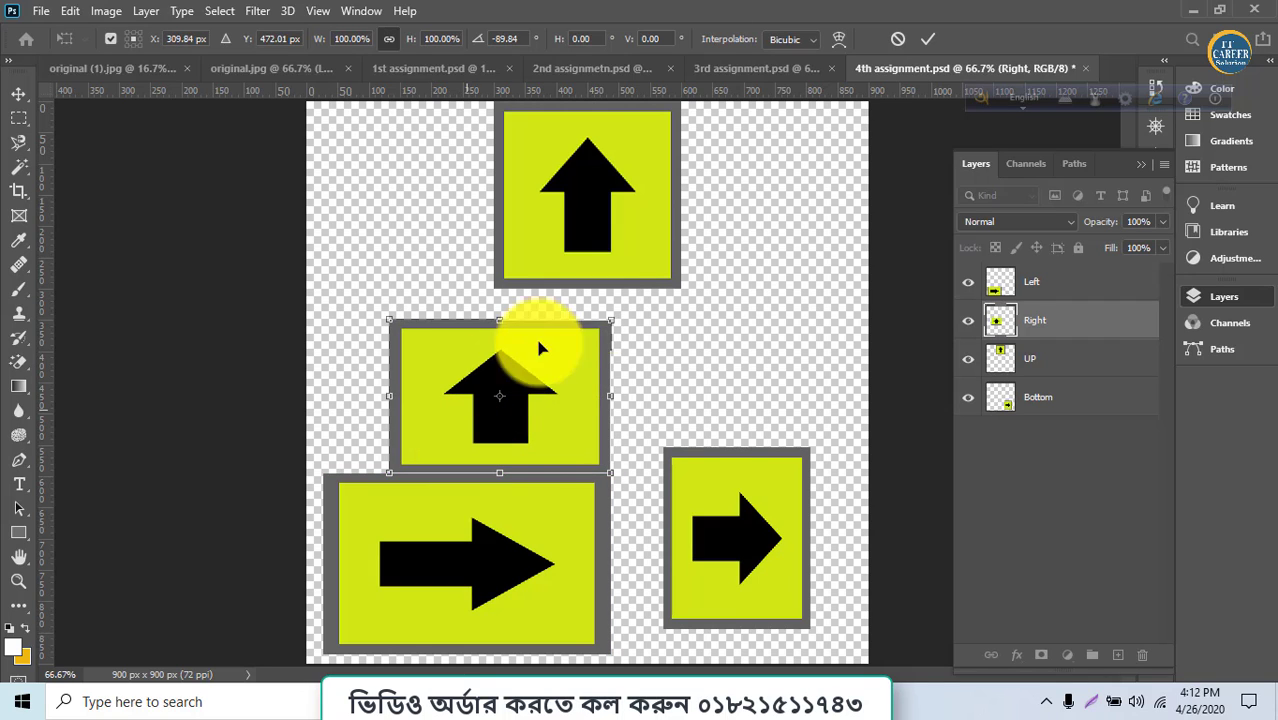
pyautogui.click(926, 39)
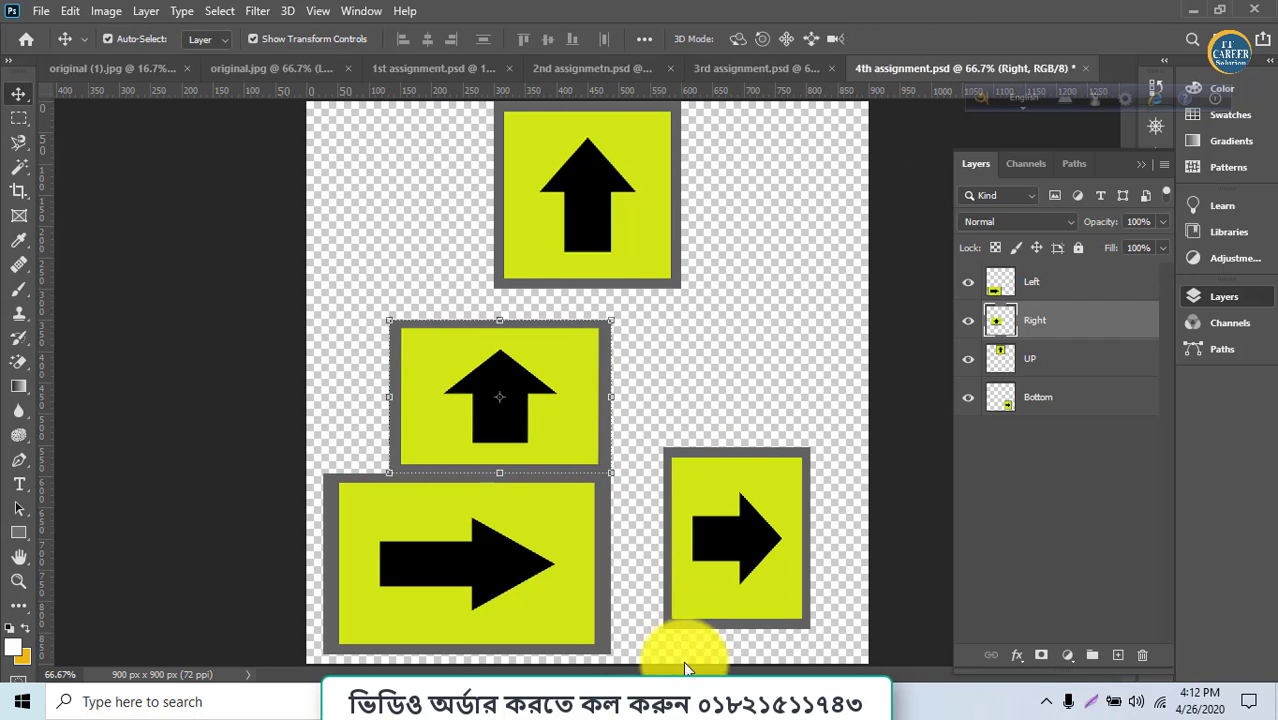
# Fit the Bottom sign against the Left sign's right side, with the UP sign above it and the Right sign alongside, and deselect all layers.
pyautogui.moveTo(733, 586); pyautogui.dragTo(676, 607)
pyautogui.moveTo(630, 240); pyautogui.dragTo(693, 416)
pyautogui.moveTo(500, 420); pyautogui.dragTo(458, 413)
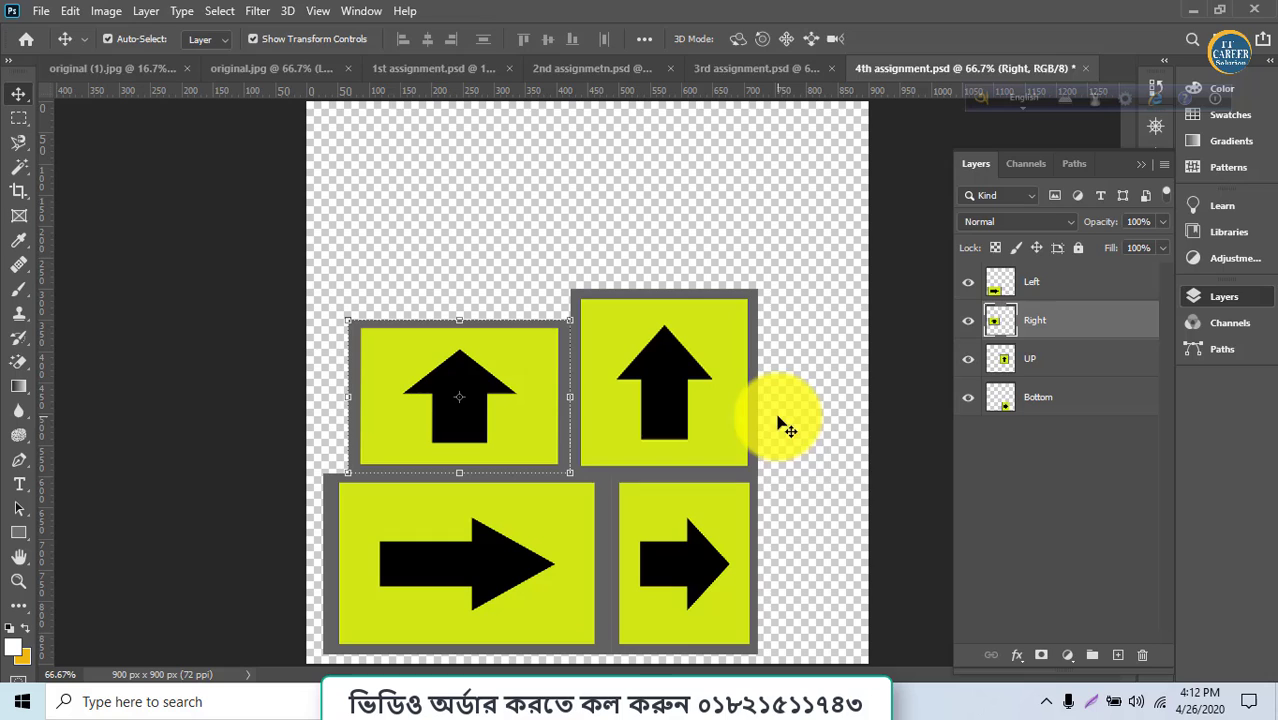
pyautogui.click(850, 480)
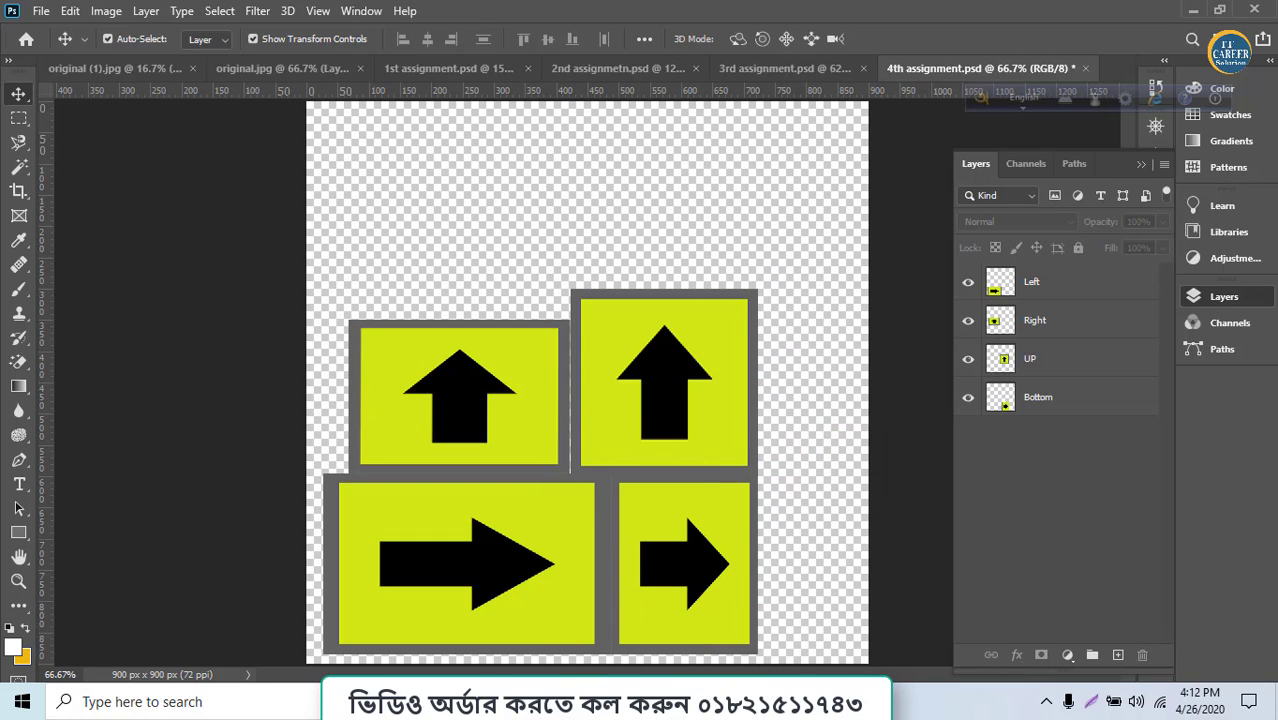
# Open 5th assignment.psd from the 06 Transformation folder and duplicate the petal layer 1.
pyautogui.click(486, 704)
pyautogui.click(900, 334)
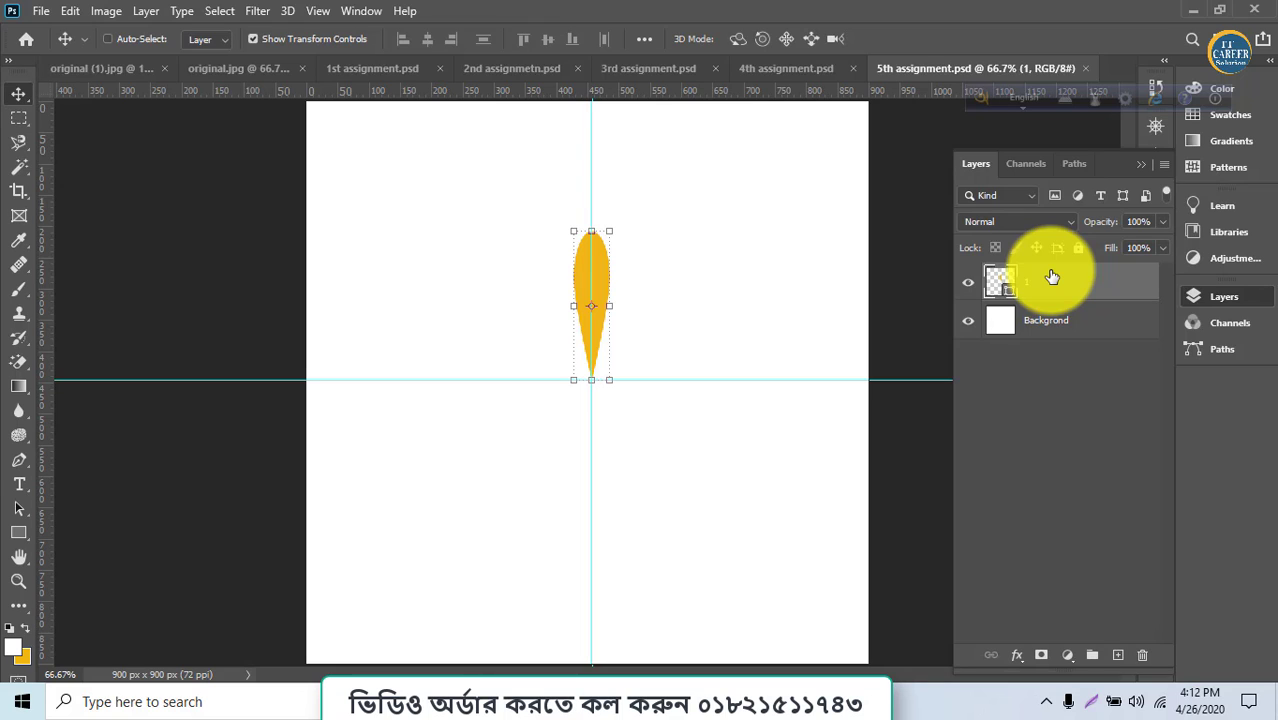
pyautogui.hotkey('ctrl', 'j')
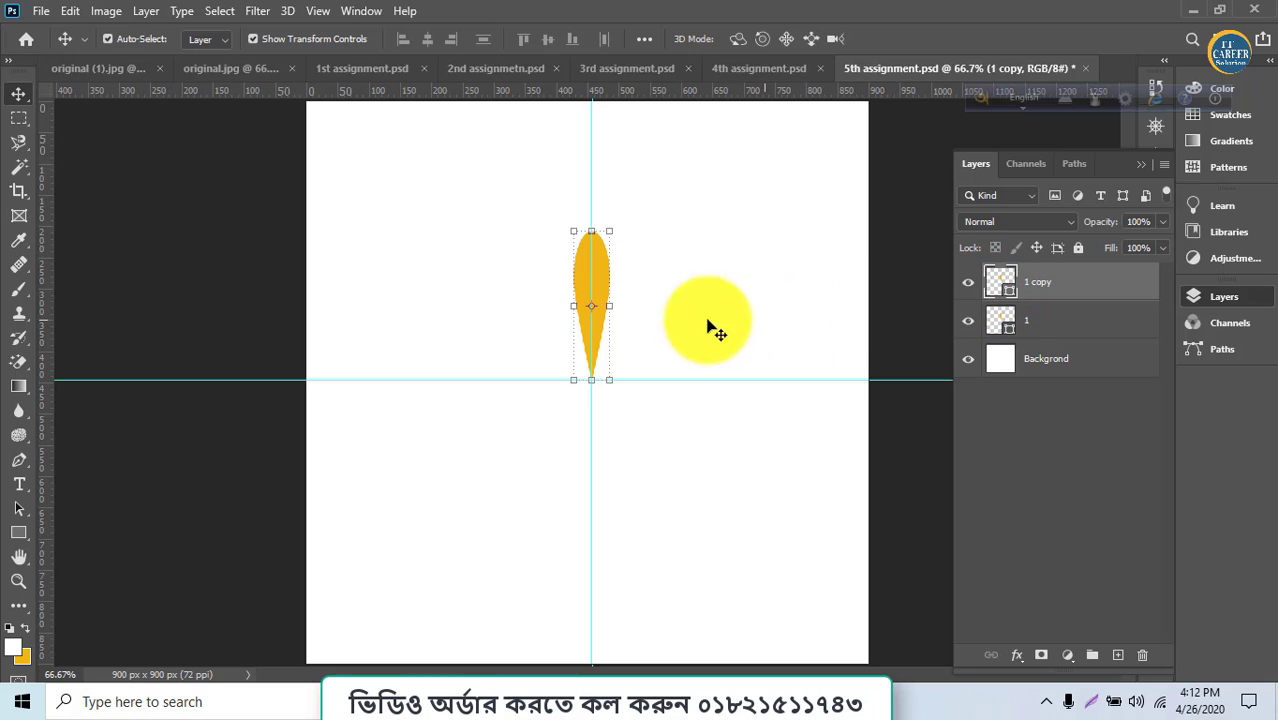
# Rotate the copied petal 30° about its lower tip, where the guides cross.
pyautogui.hotkey('ctrl', 't')
pyautogui.moveTo(596, 316); pyautogui.dragTo(592, 380)
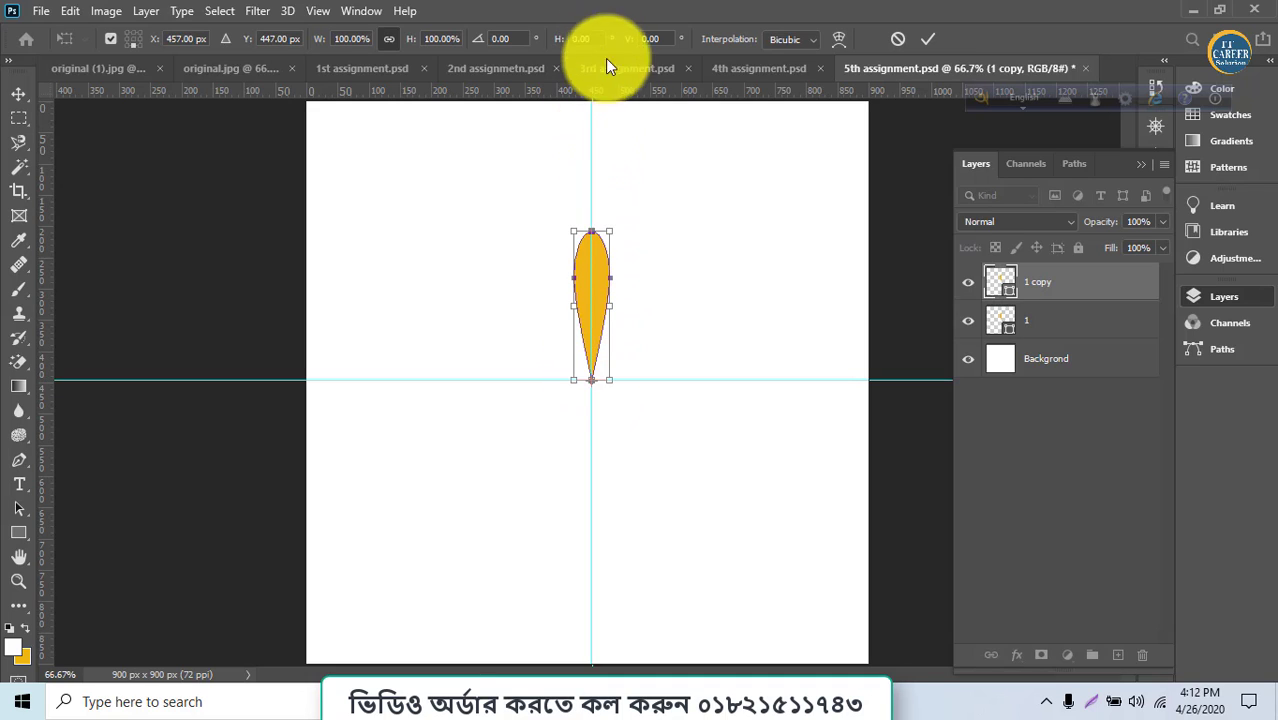
pyautogui.click(502, 38)
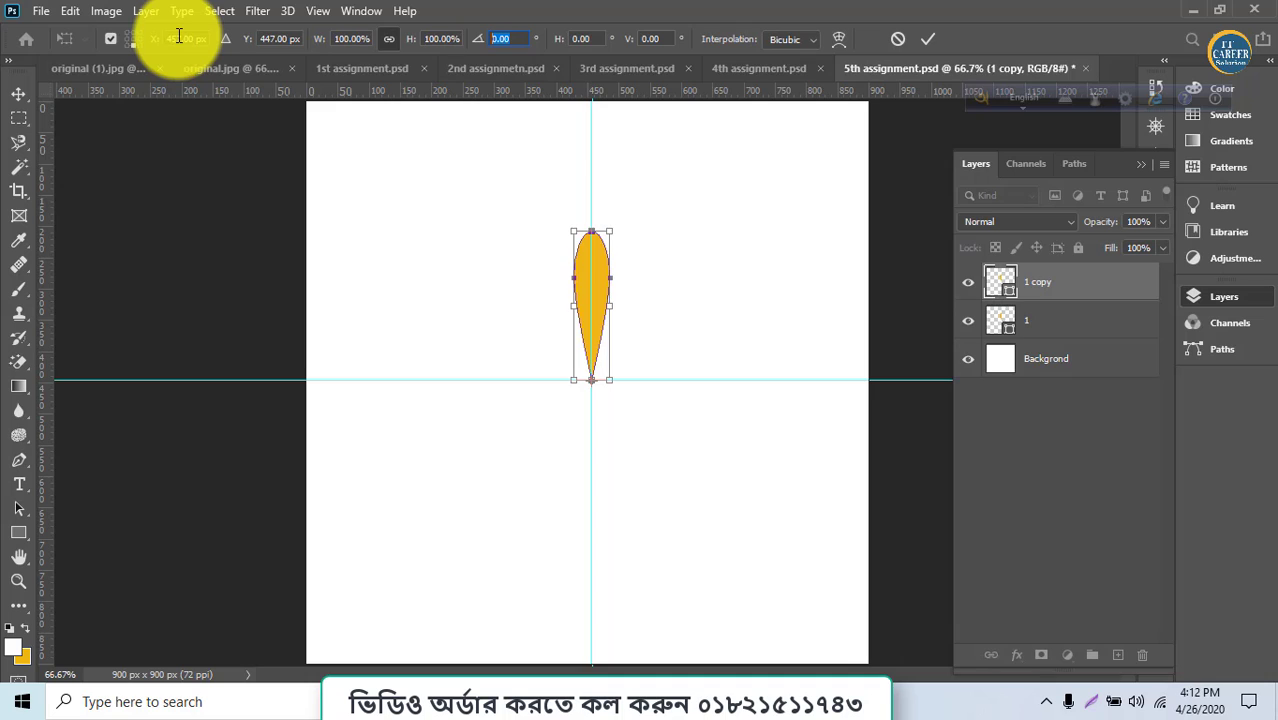
pyautogui.write('30')
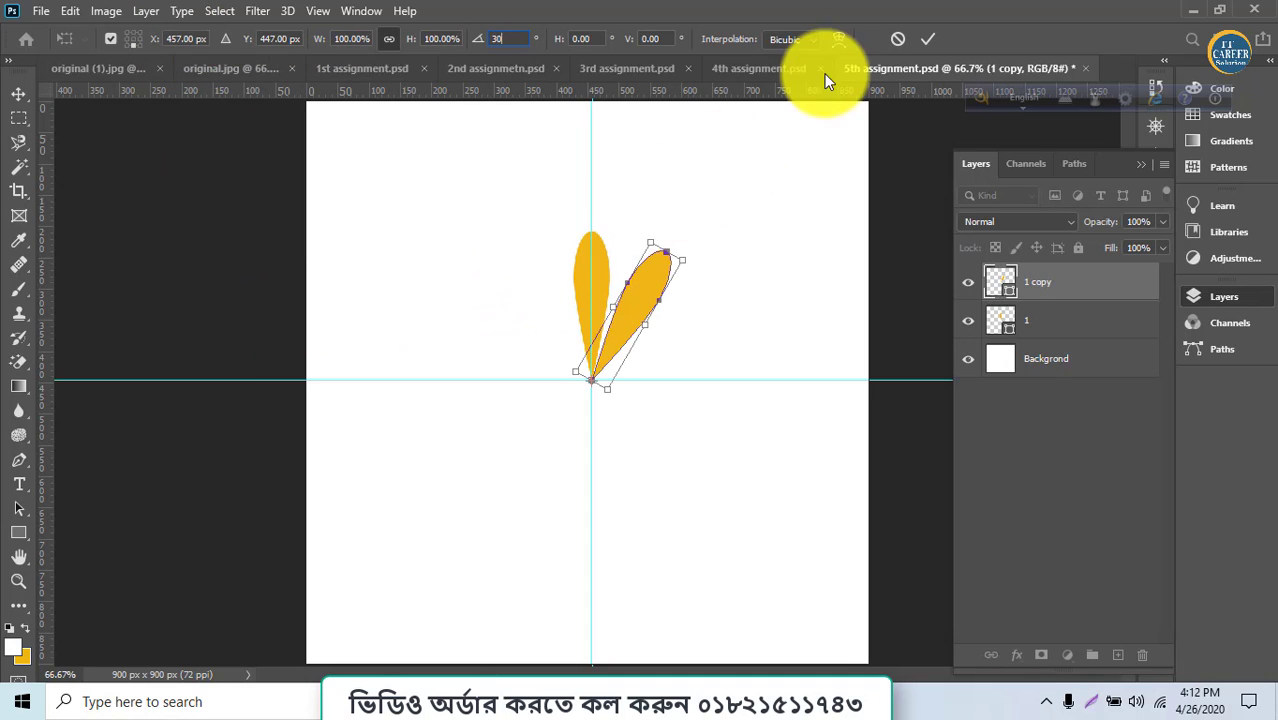
pyautogui.click(929, 40)
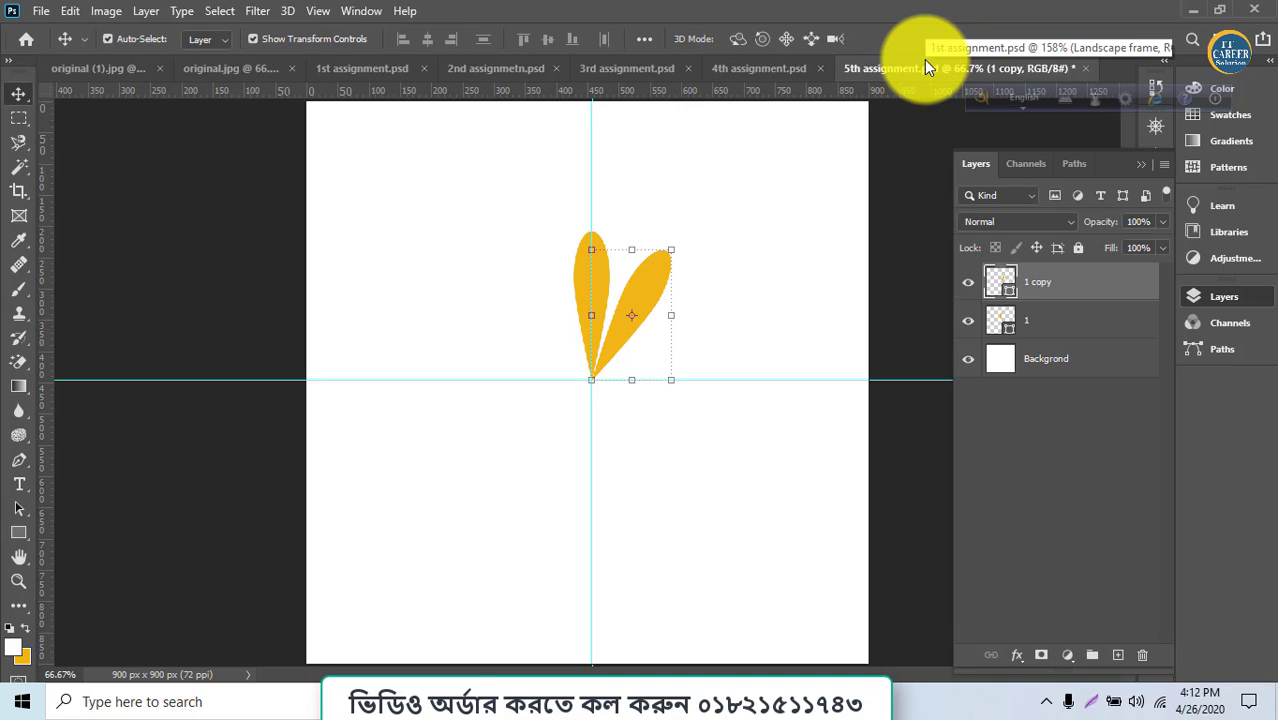
# Duplicate the rotated petal and repeat the same rotation on the new copy with Transform Again.
pyautogui.hotkey('ctrl', 'j')
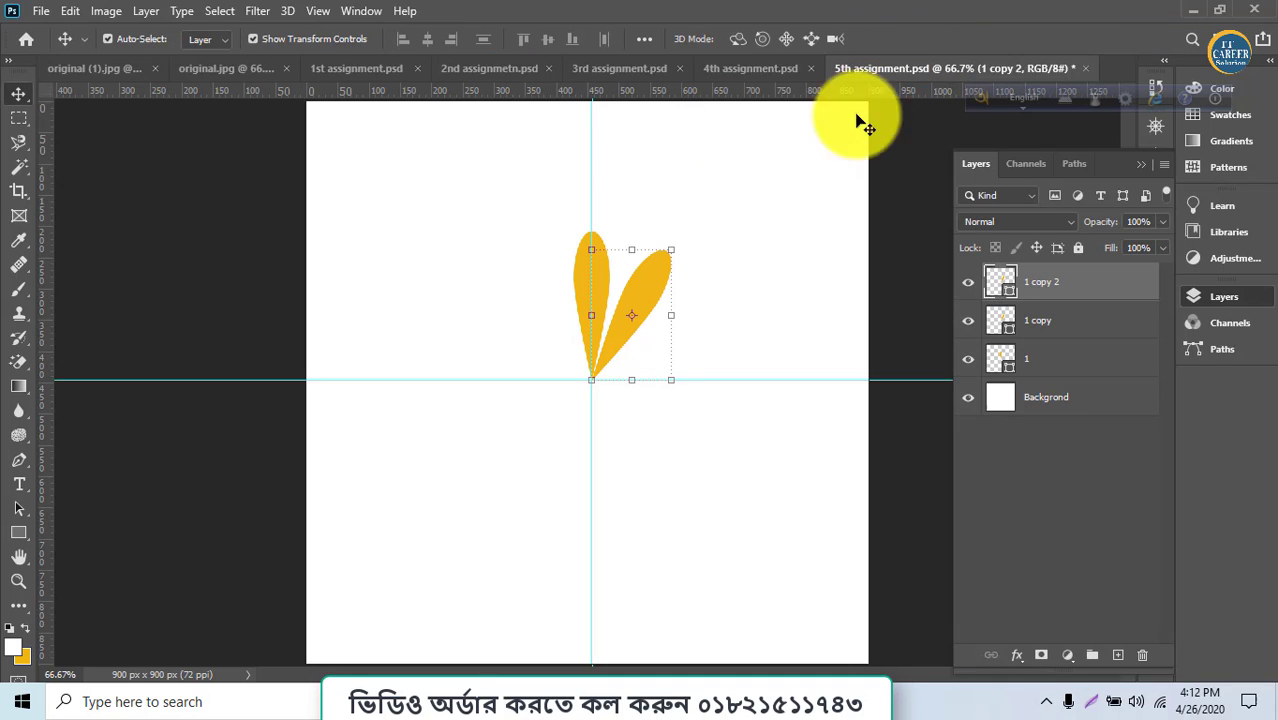
pyautogui.click(70, 11)
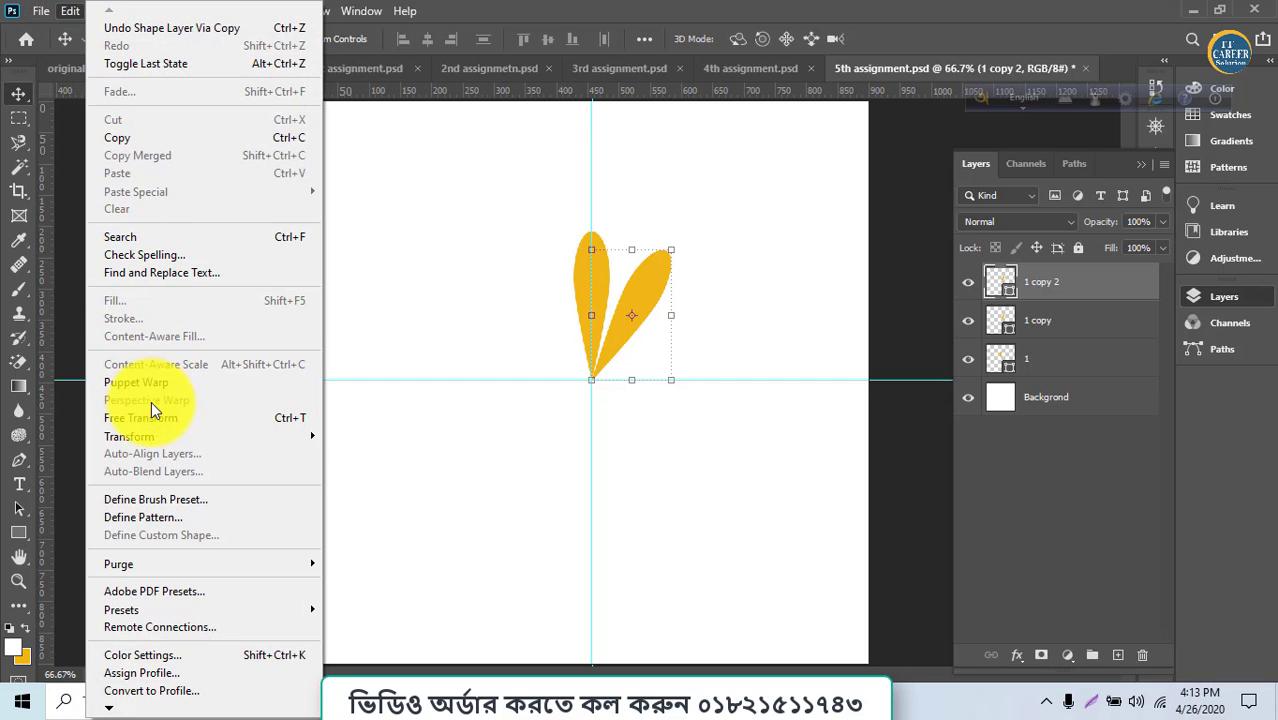
pyautogui.moveTo(215, 437)
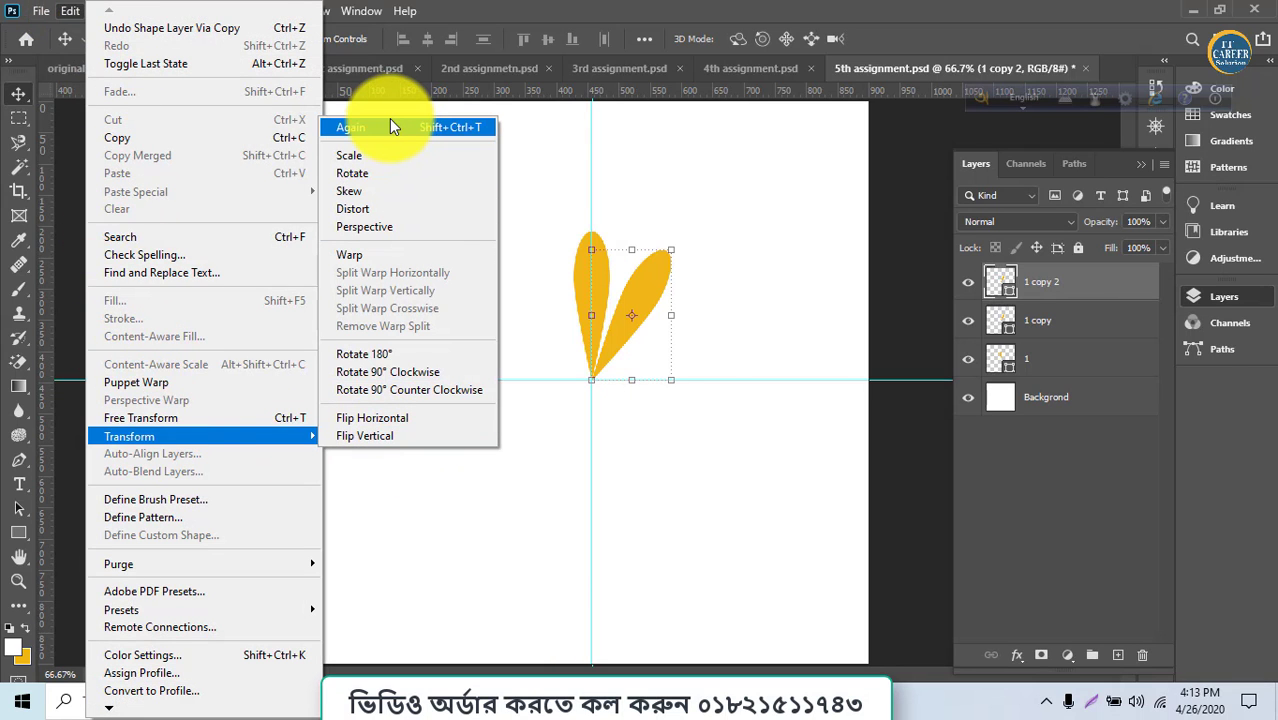
pyautogui.click(390, 122)
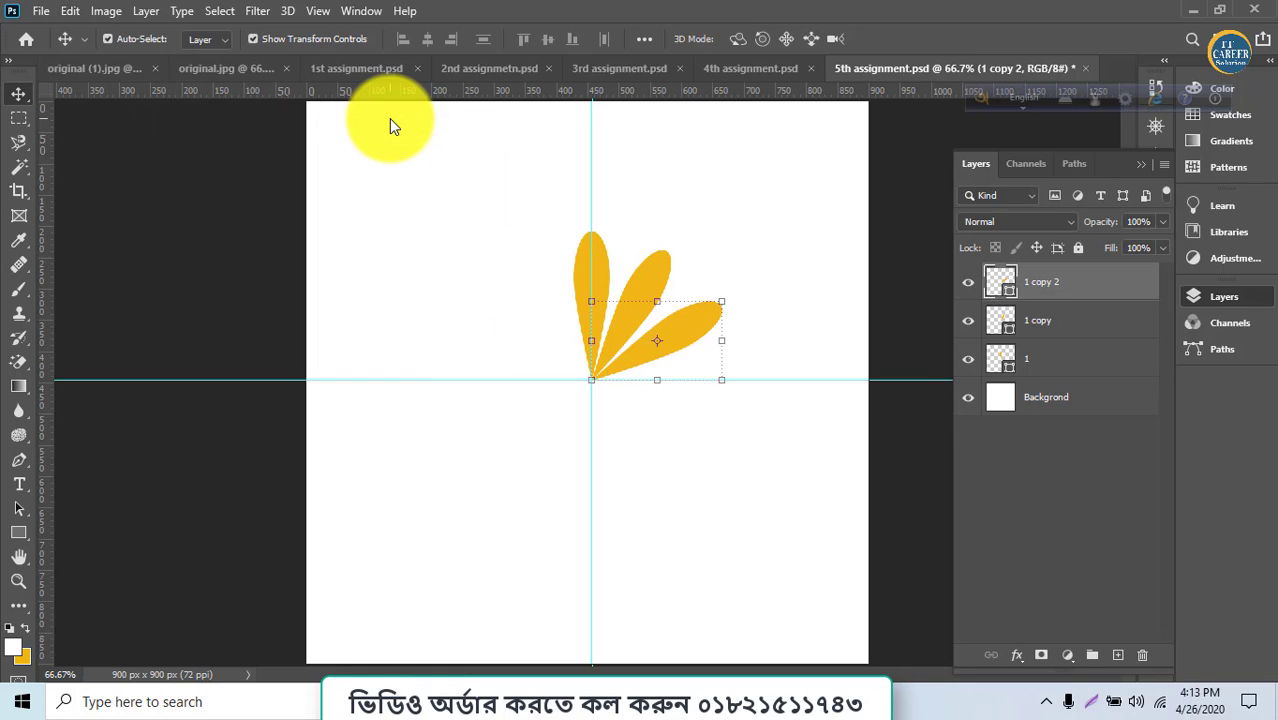
pyautogui.click(70, 11)
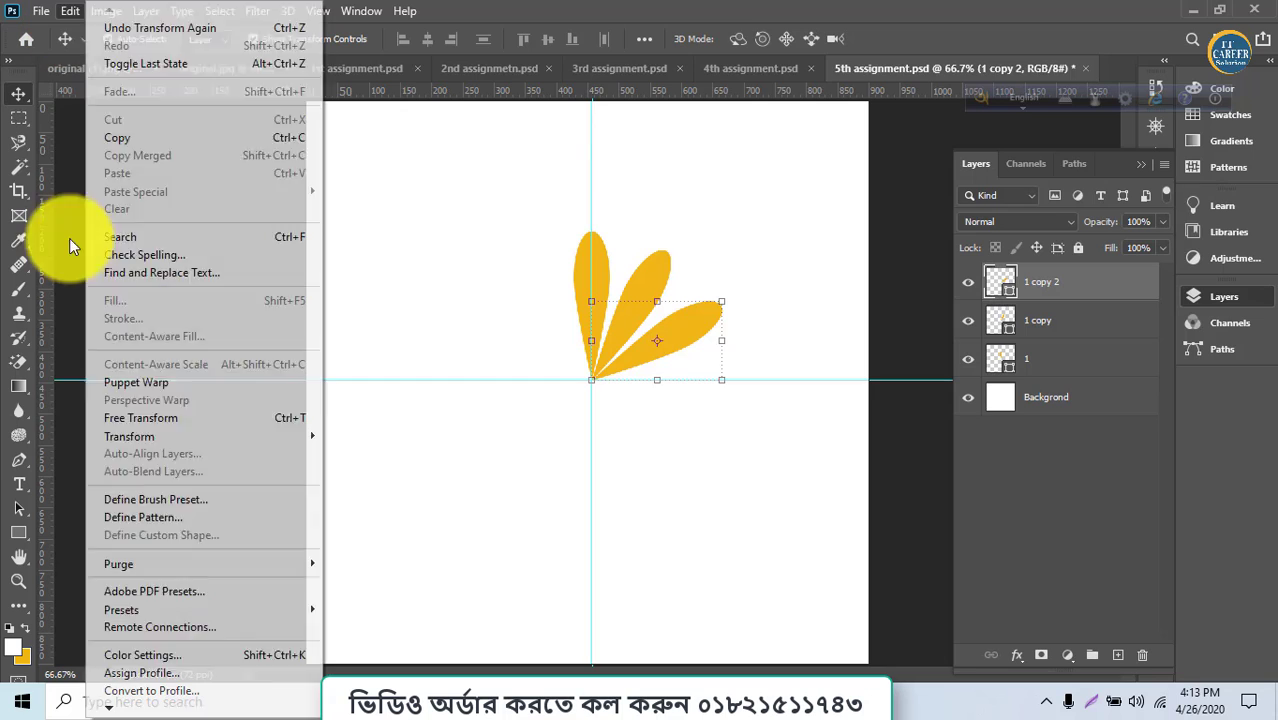
pyautogui.moveTo(143, 436)
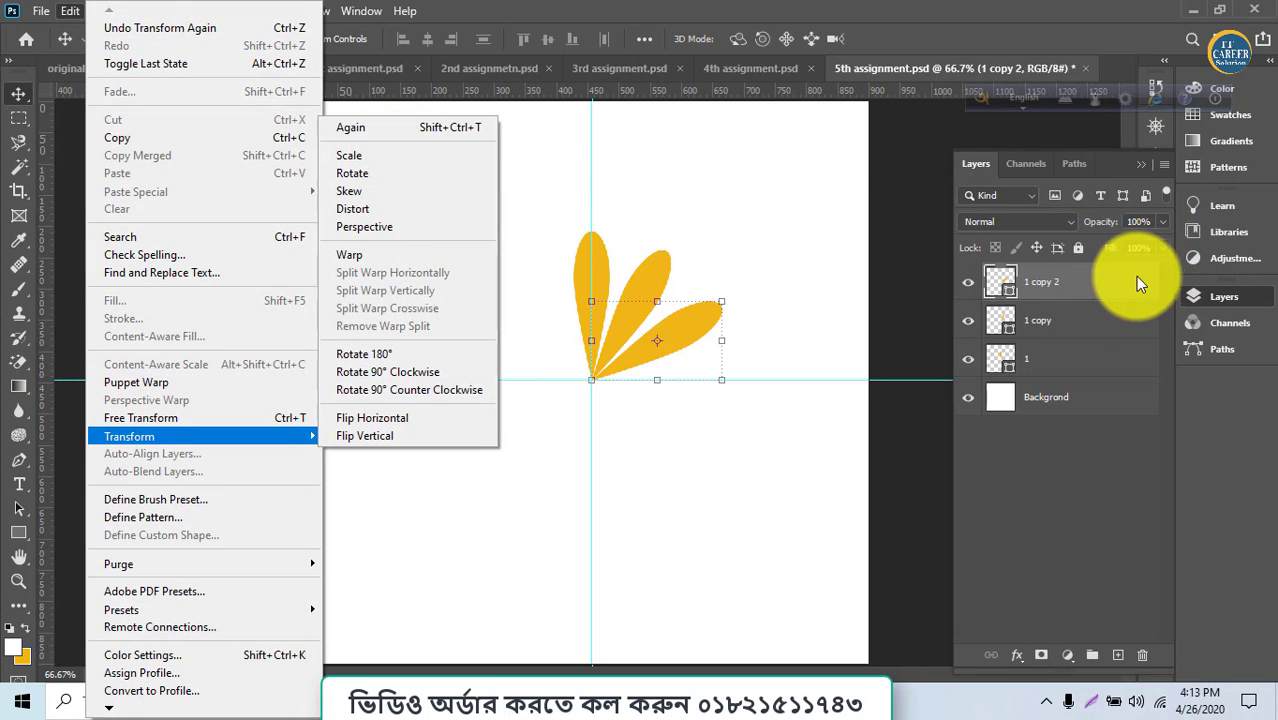
pyautogui.press('Escape')
pyautogui.press('Escape')
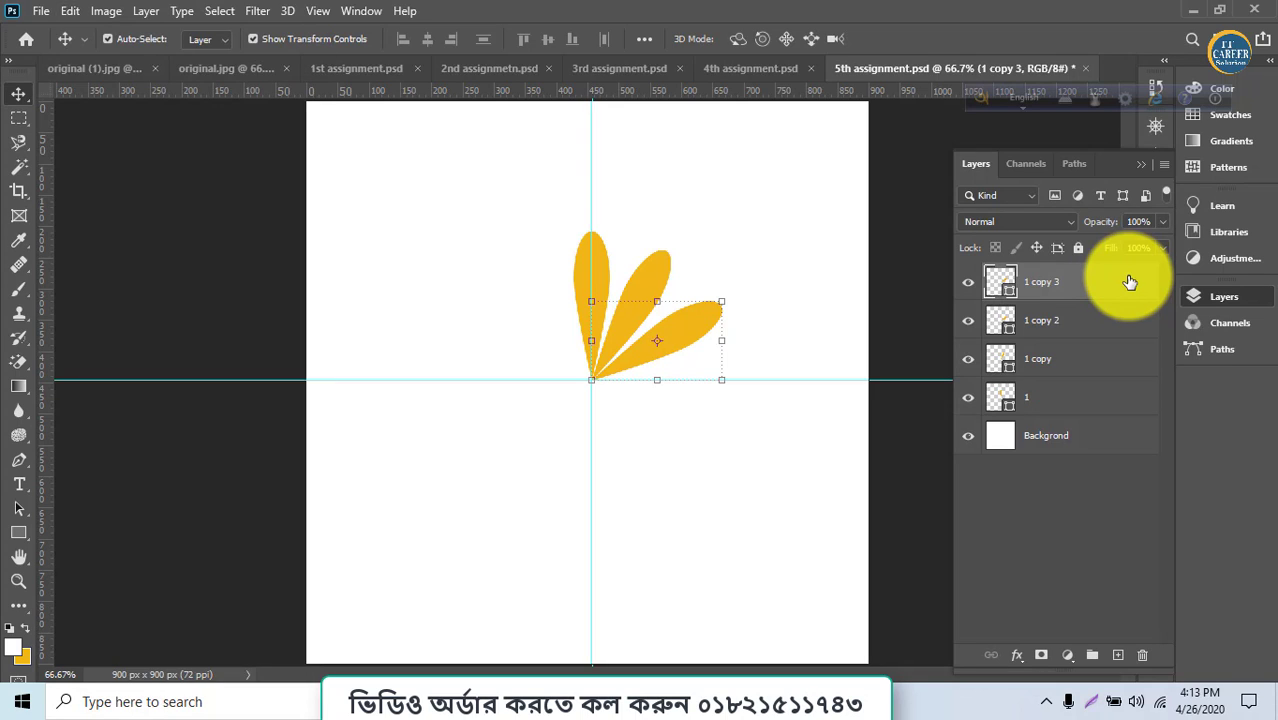
# Repeat the duplicate-and-rotate transformation around the guide intersection until twelve petals form a full flower, and select the background layer.
pyautogui.hotkey('ctrl', 'shift', 'alt', 't')
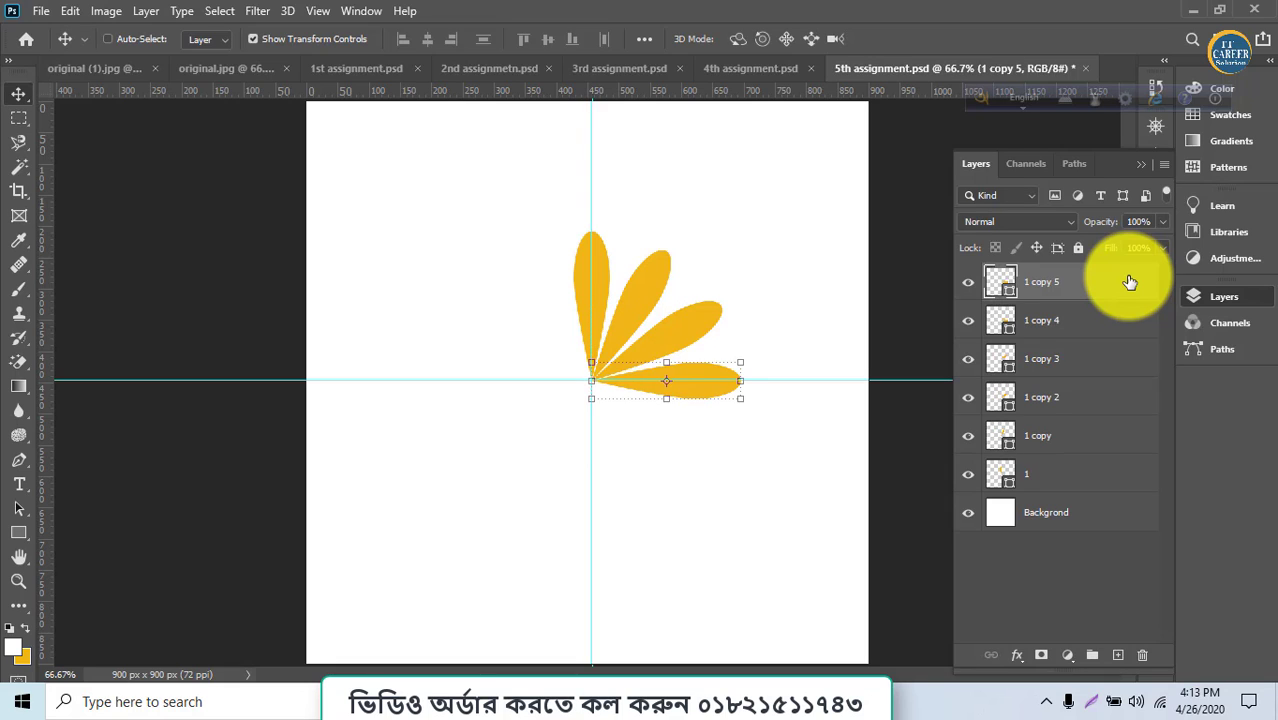
pyautogui.hotkey('ctrl', 'shift', 'alt', 't')
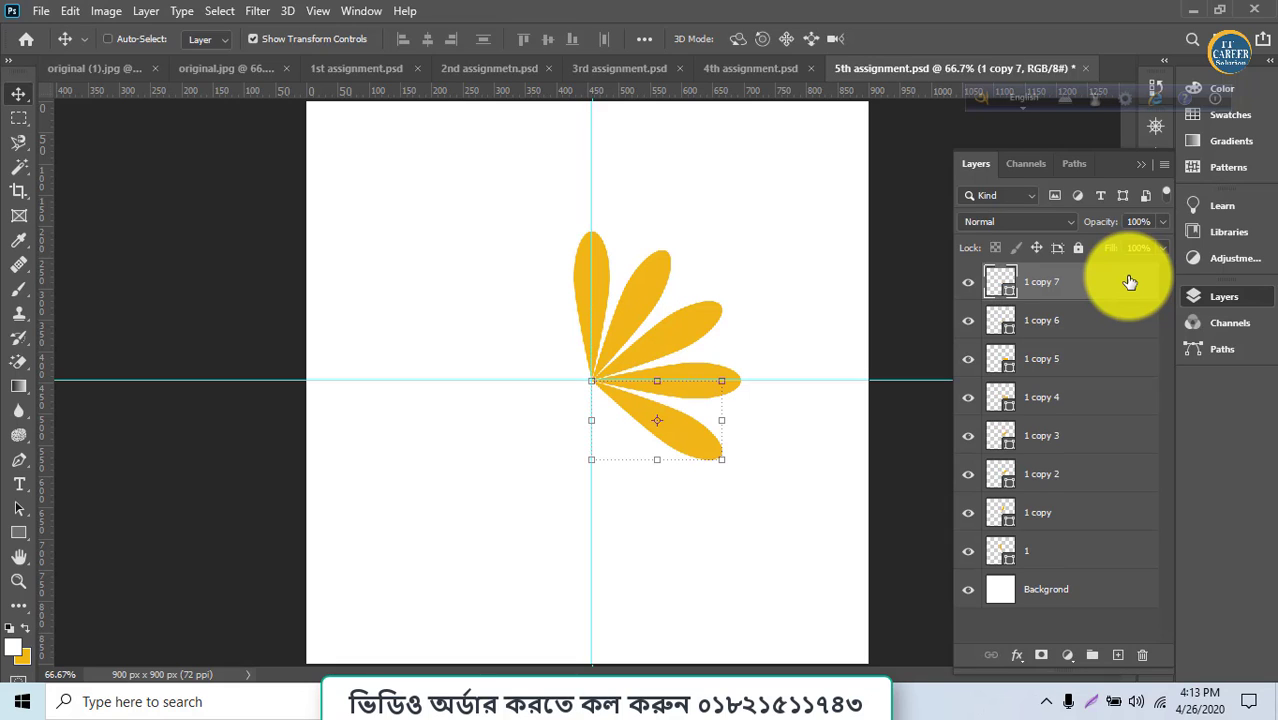
pyautogui.hotkey('ctrl', 'shift', 'alt', 't')
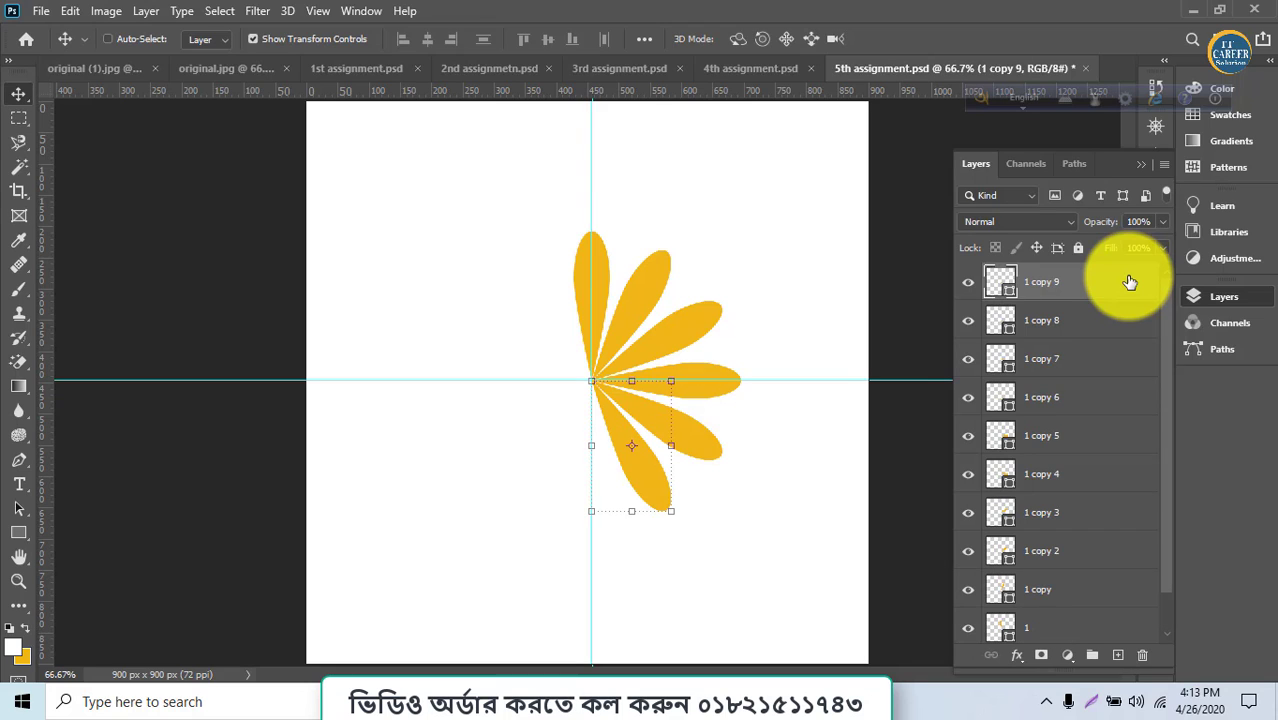
pyautogui.hotkey('ctrl', 'shift', 'alt', 't')
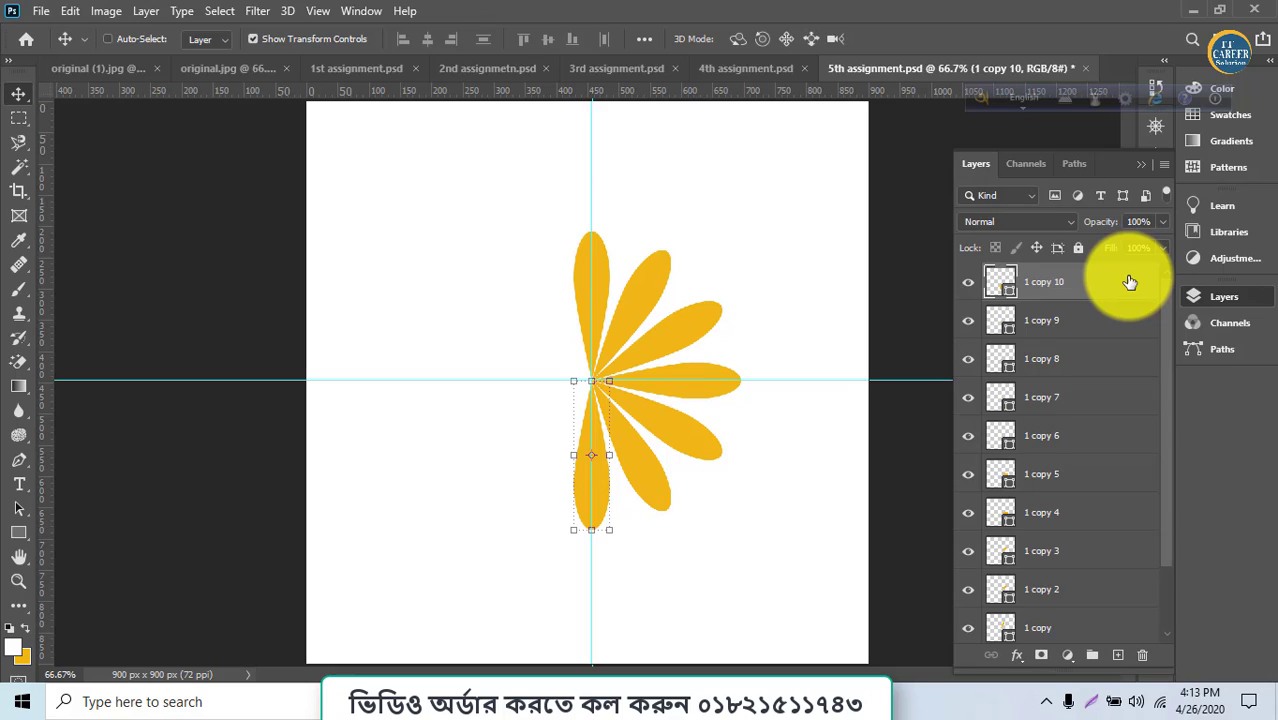
pyautogui.hotkey('ctrl', 'shift', 'alt', 't')
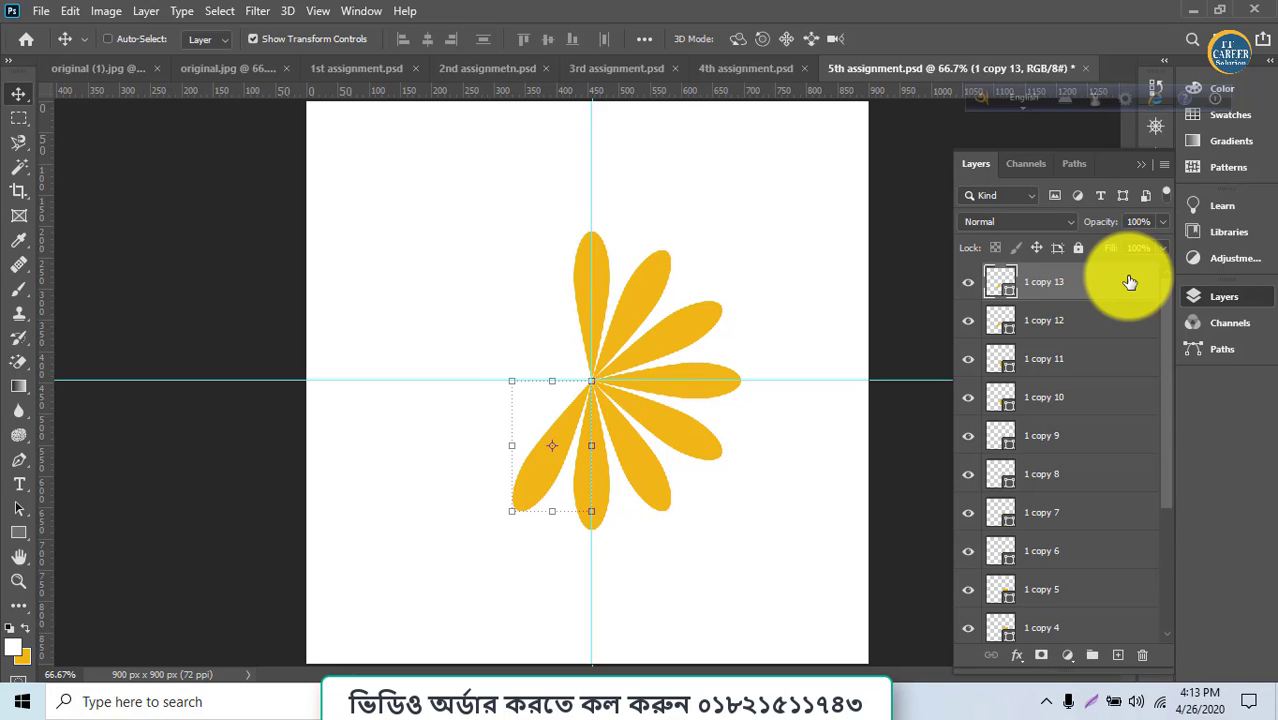
pyautogui.hotkey('ctrl', 'shift', 'alt', 't')
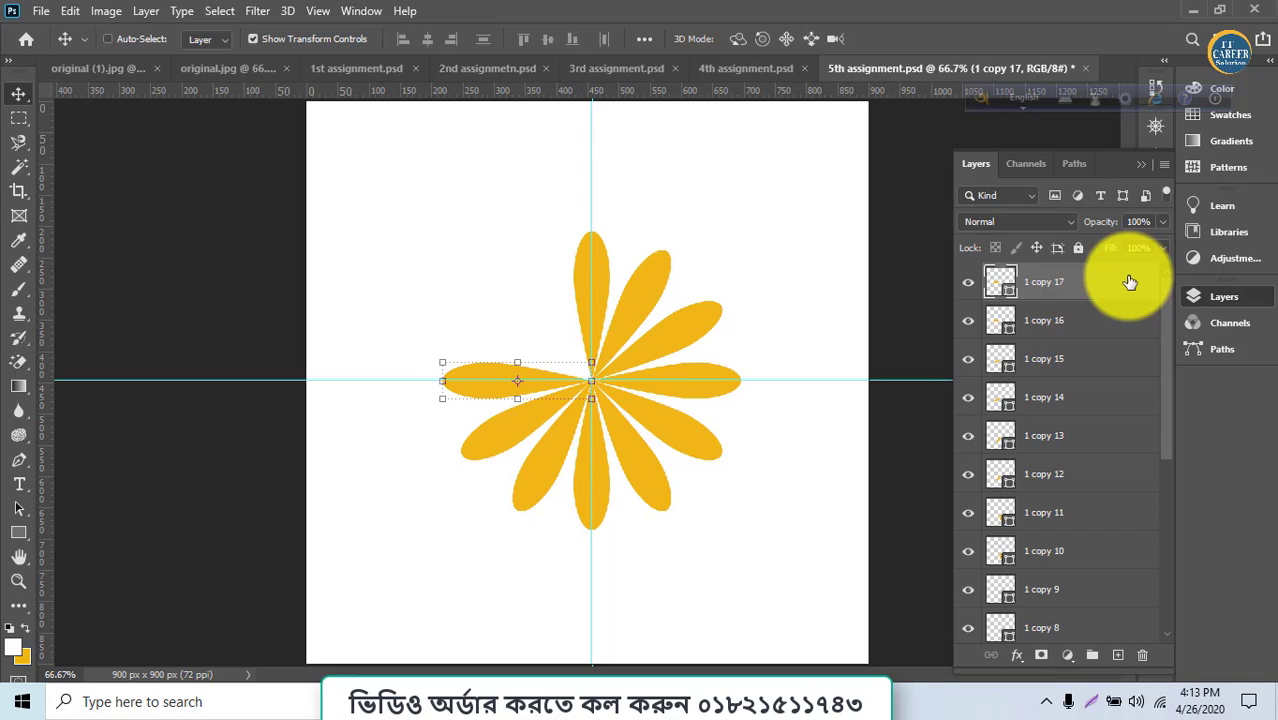
pyautogui.hotkey('ctrl', 'shift', 'alt', 't')
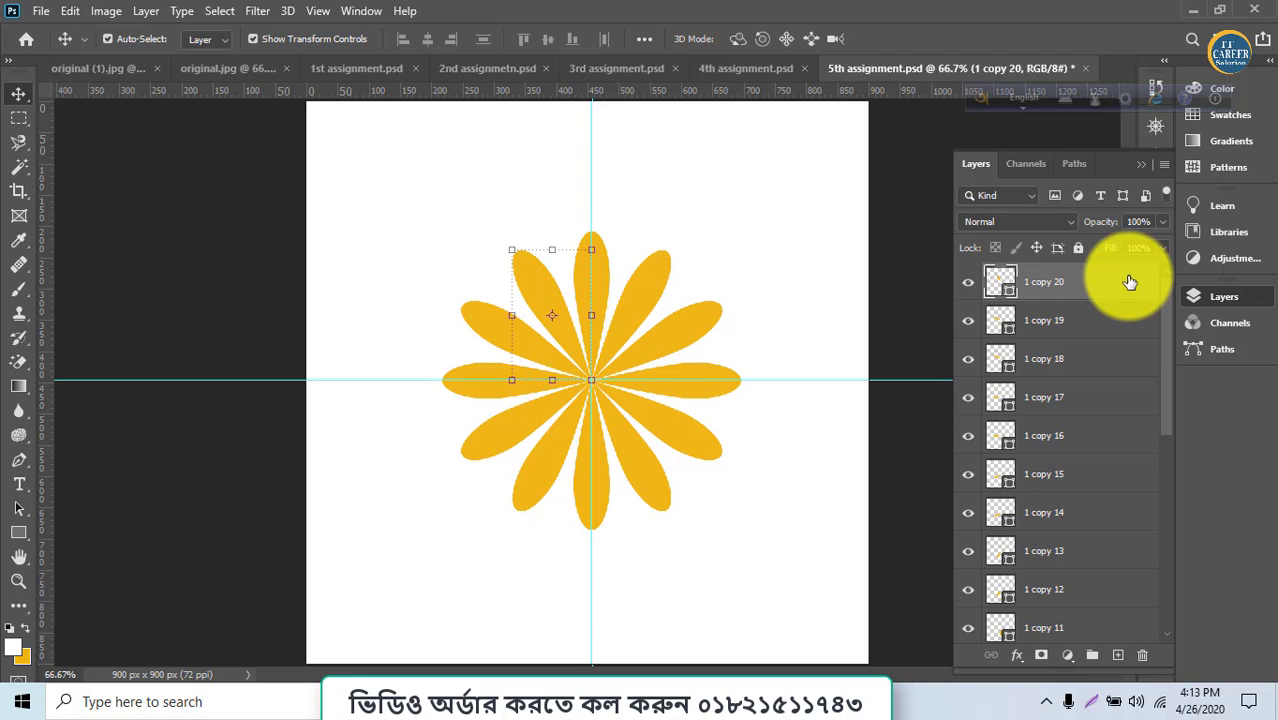
pyautogui.click(807, 572)
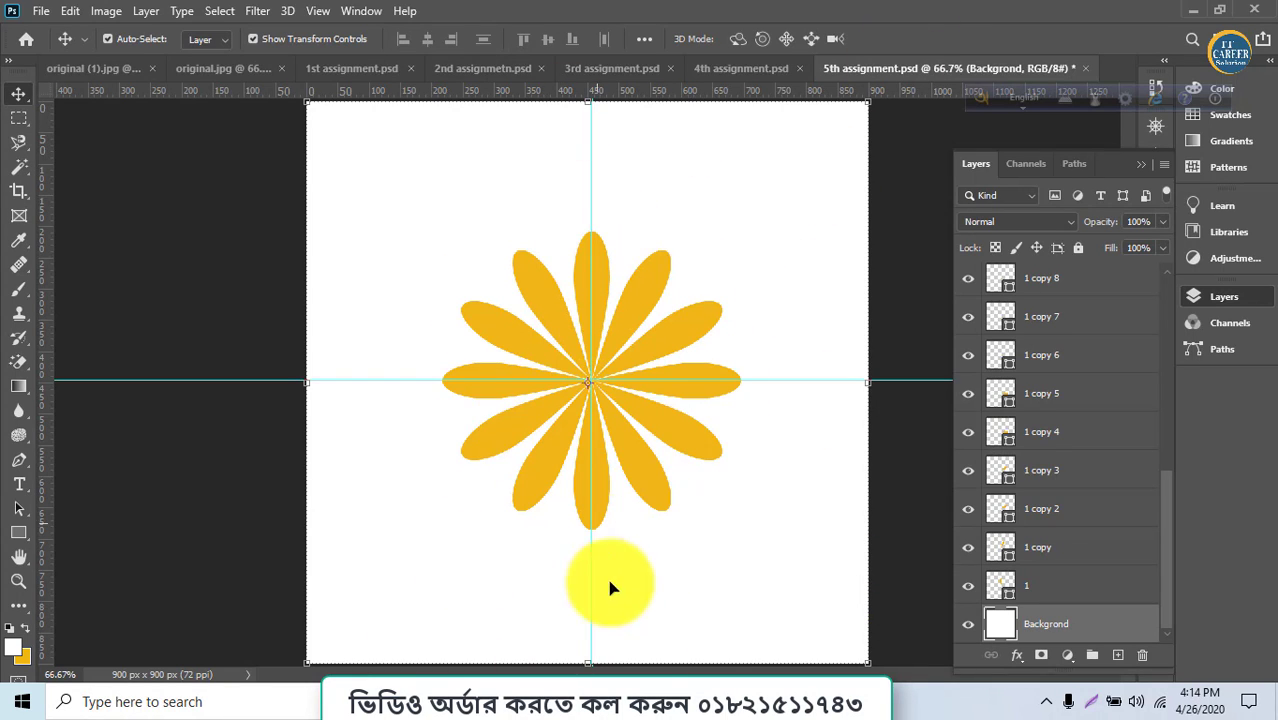
pyautogui.moveTo(567, 678)
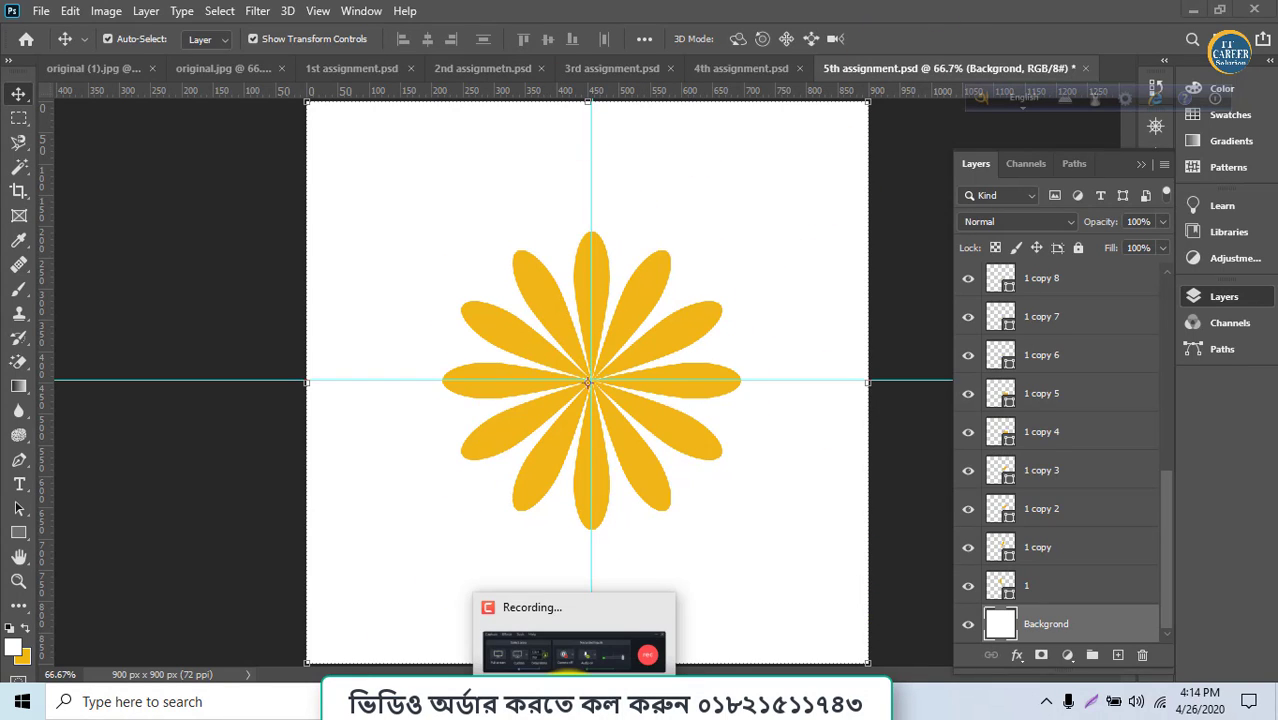